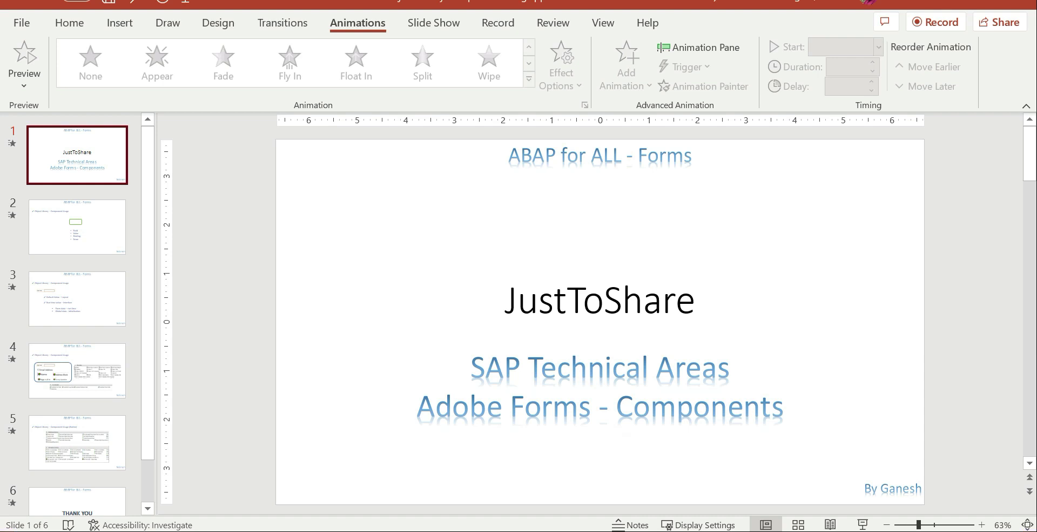
Start the slide show, advance to the Object Library – Component Usage slide and turn on the laser pointer
{"action": "left_click", "coordinate": [863, 524]}
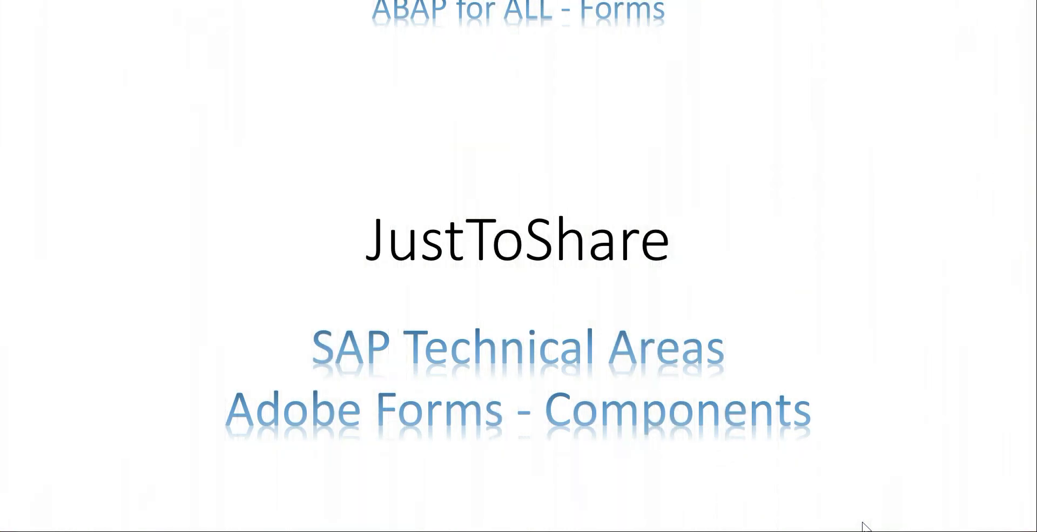
{"action": "left_click", "coordinate": [863, 522]}
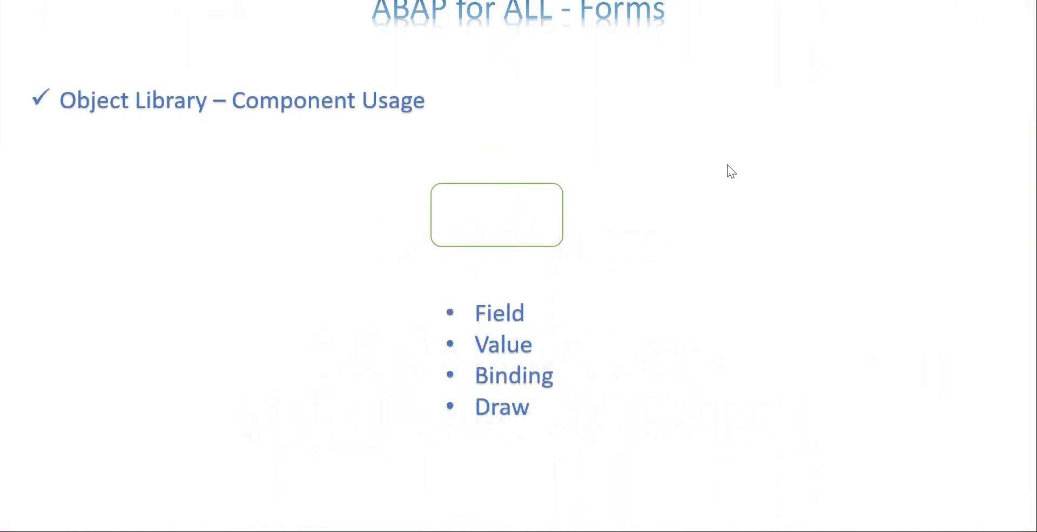
{"action": "right_click", "coordinate": [727, 164]}
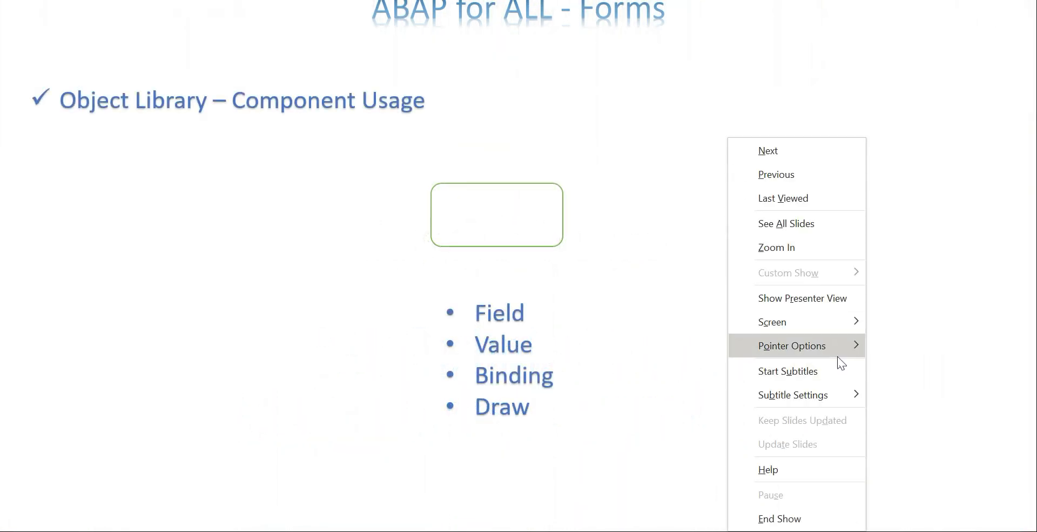
{"action": "mouse_move", "coordinate": [838, 353]}
{"action": "left_click", "coordinate": [890, 346]}
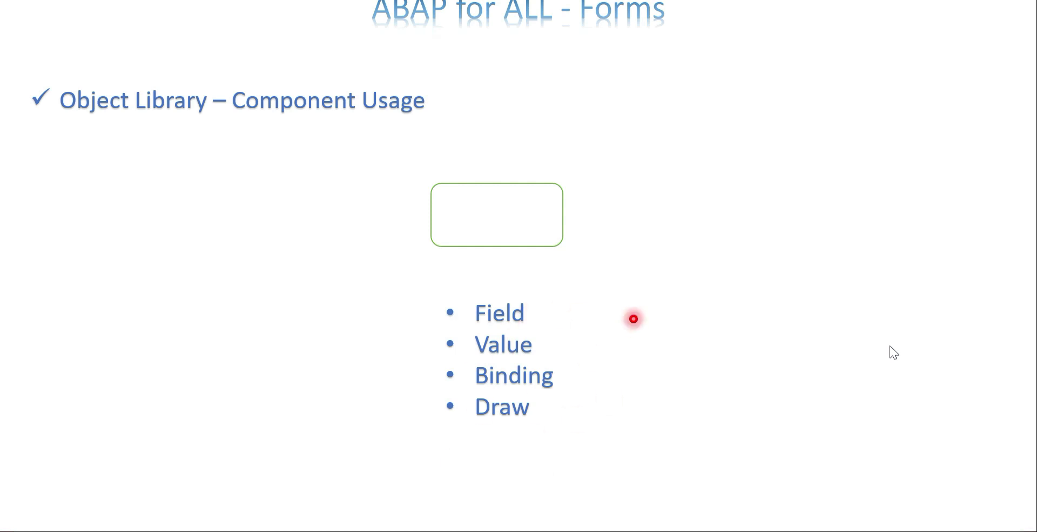
Present the remaining component usage slides through to the closing slide, then exit the show and switch to SAP Form Builder
{"action": "key", "text": "Right"}
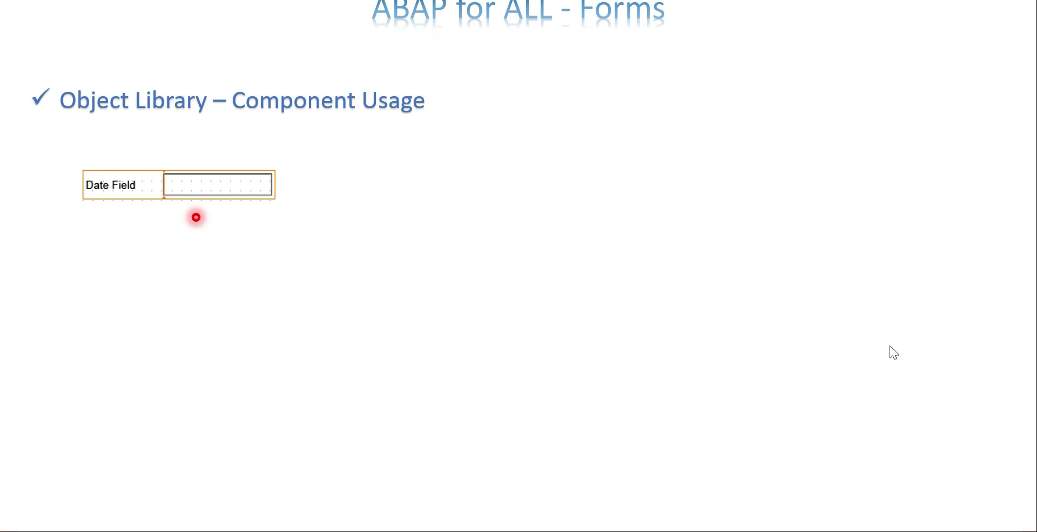
{"action": "key", "text": "Right"}
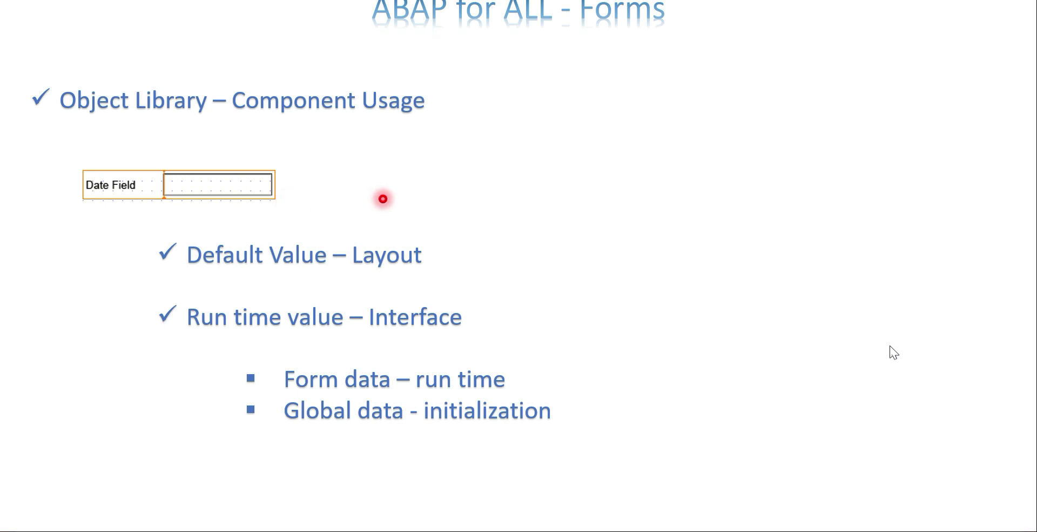
{"action": "key", "text": "Right"}
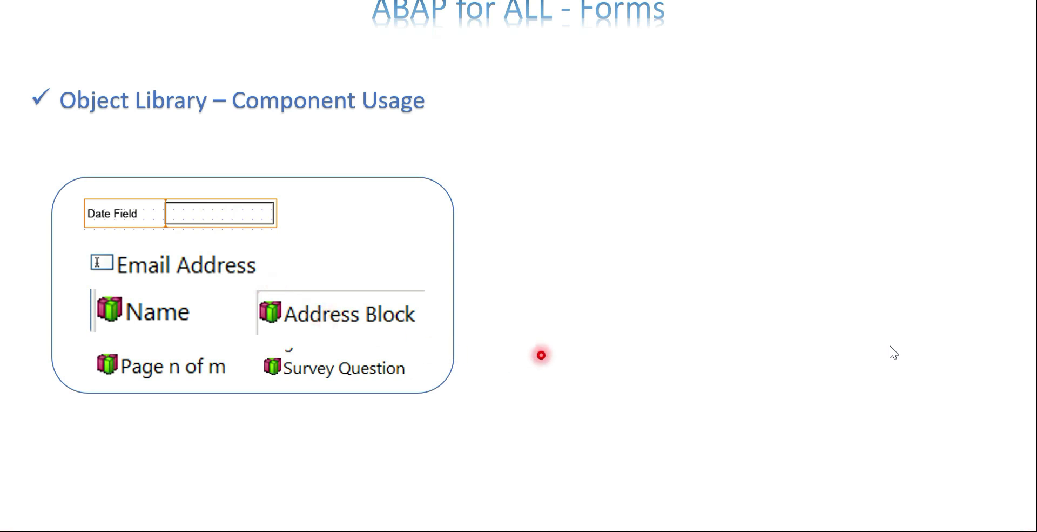
{"action": "left_click", "coordinate": [541, 355]}
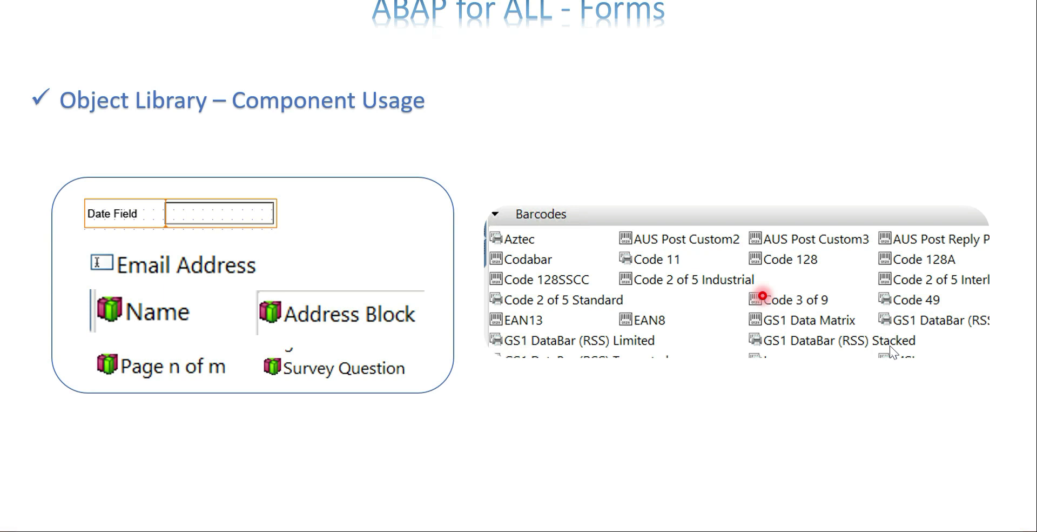
{"action": "key", "text": "Right"}
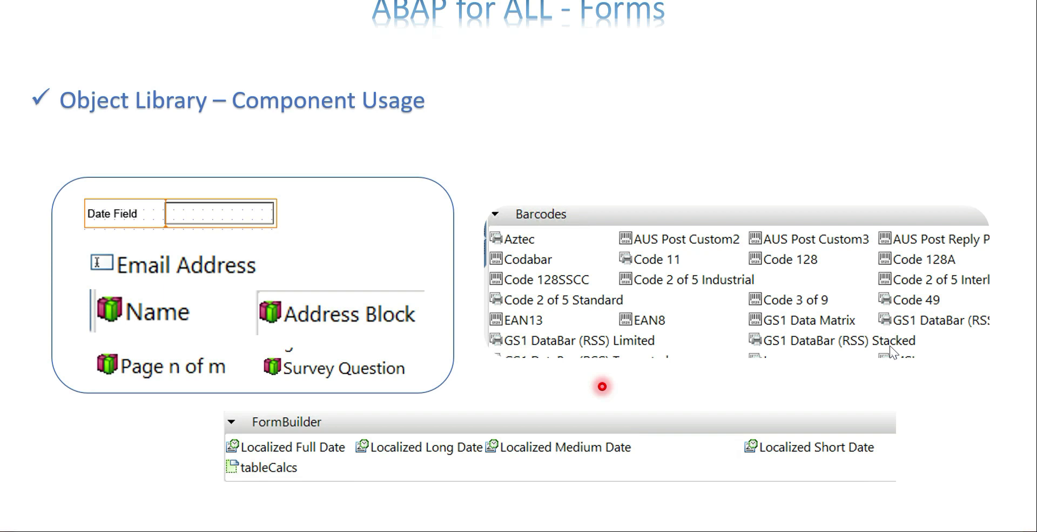
{"action": "left_click", "coordinate": [890, 346]}
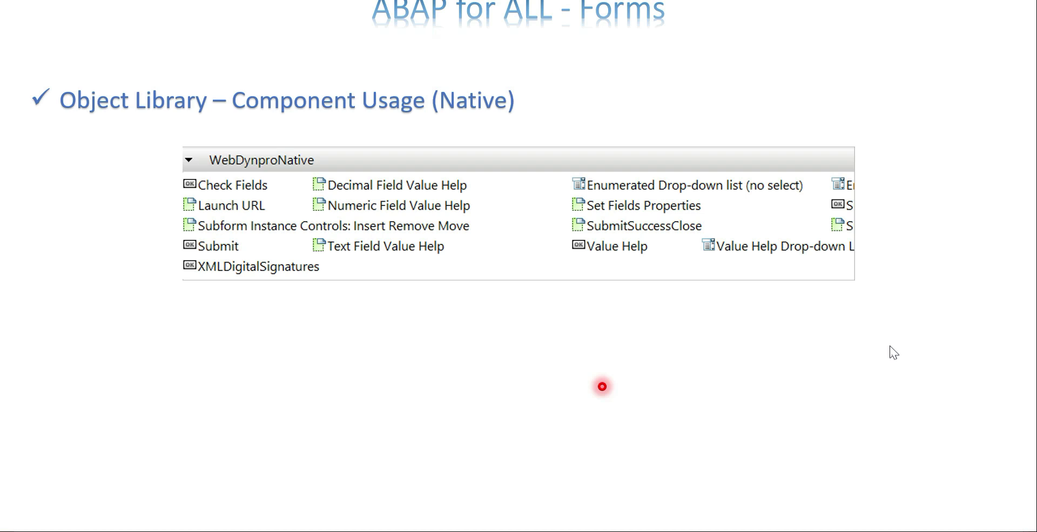
{"action": "left_click", "coordinate": [889, 346]}
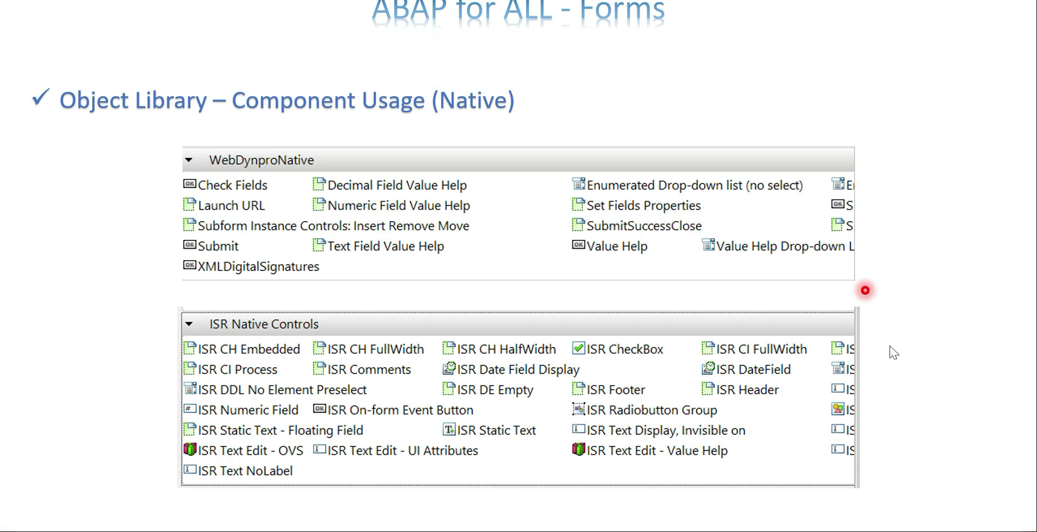
{"action": "key", "text": "Right"}
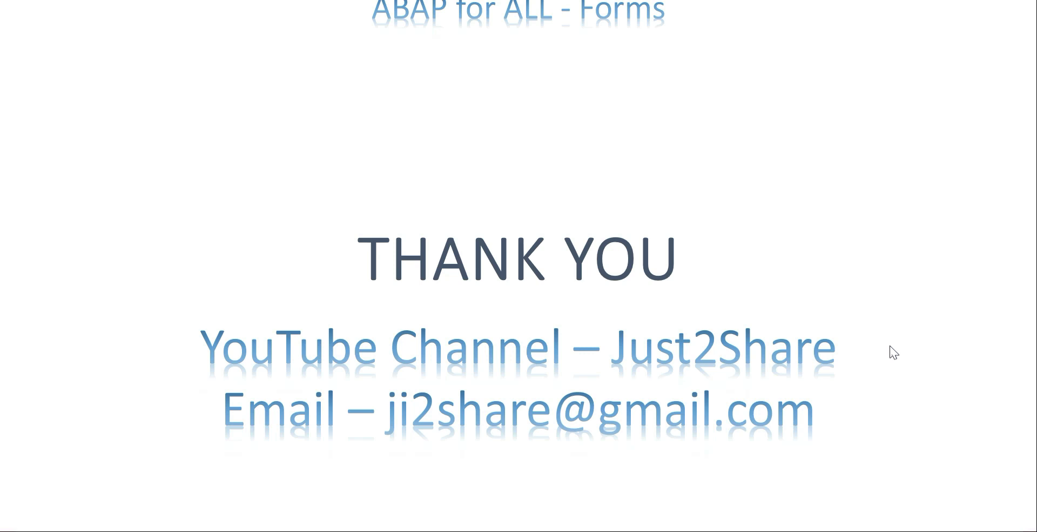
{"action": "key", "text": "Escape"}
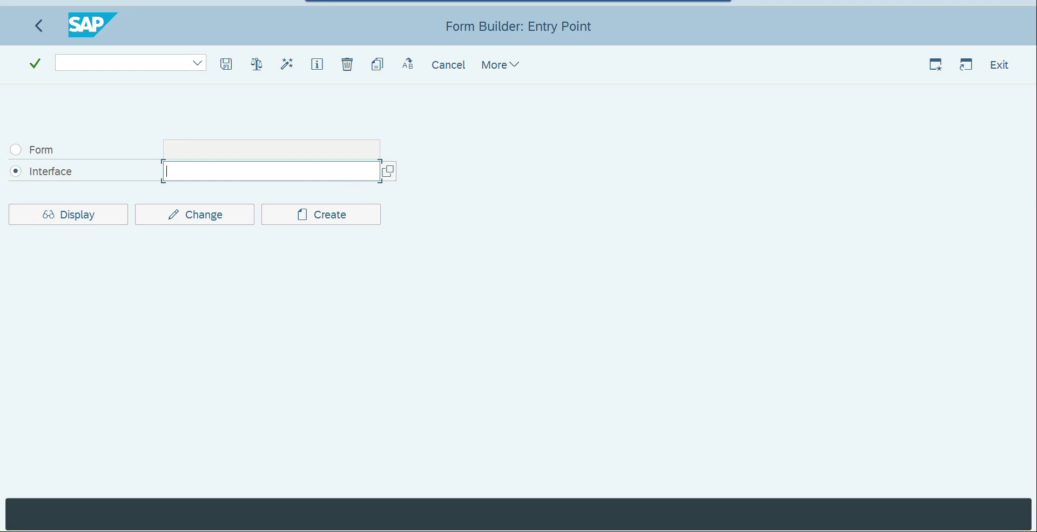
Create the ABAP Dictionary-based interface ZJI_INTERFACE_COMP without a description and save it as a local object
{"action": "type", "text": "z"}
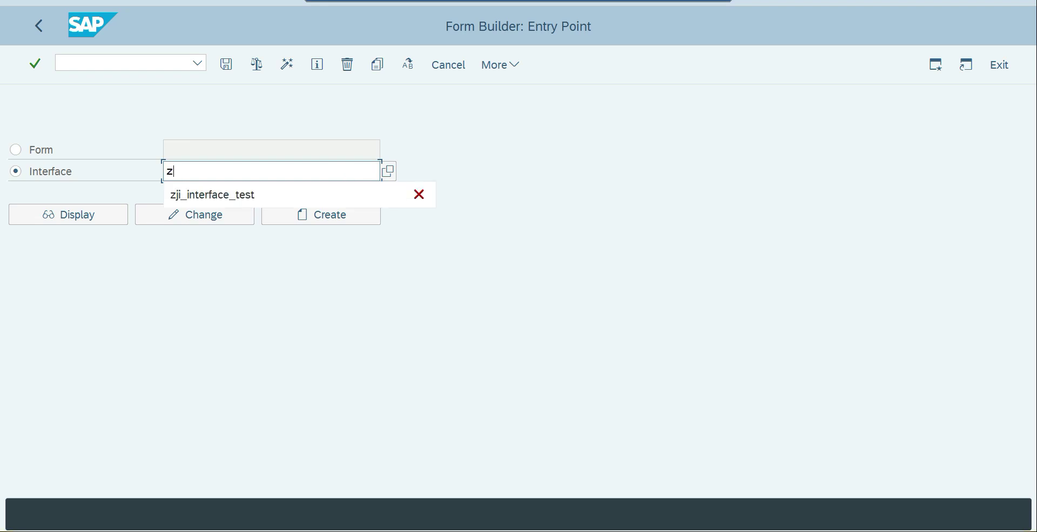
{"action": "type", "text": "ji_interfac_comp"}
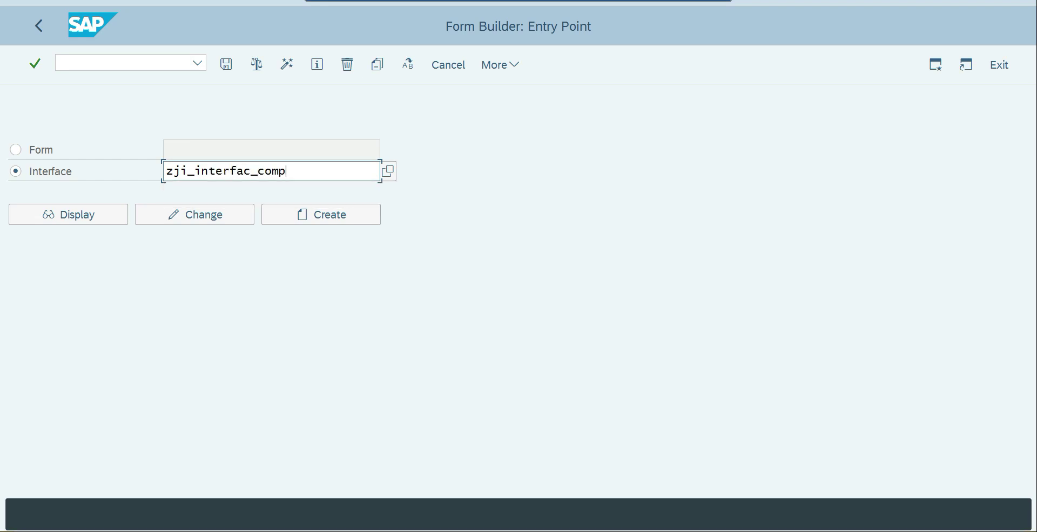
{"action": "type", "text": "e"}
{"action": "left_click", "coordinate": [341, 219]}
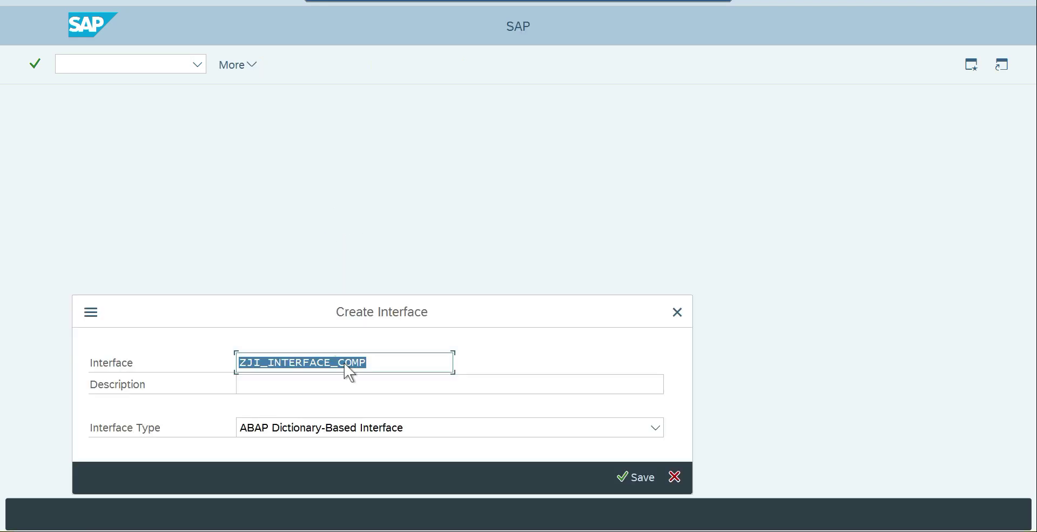
{"action": "left_click", "coordinate": [638, 479]}
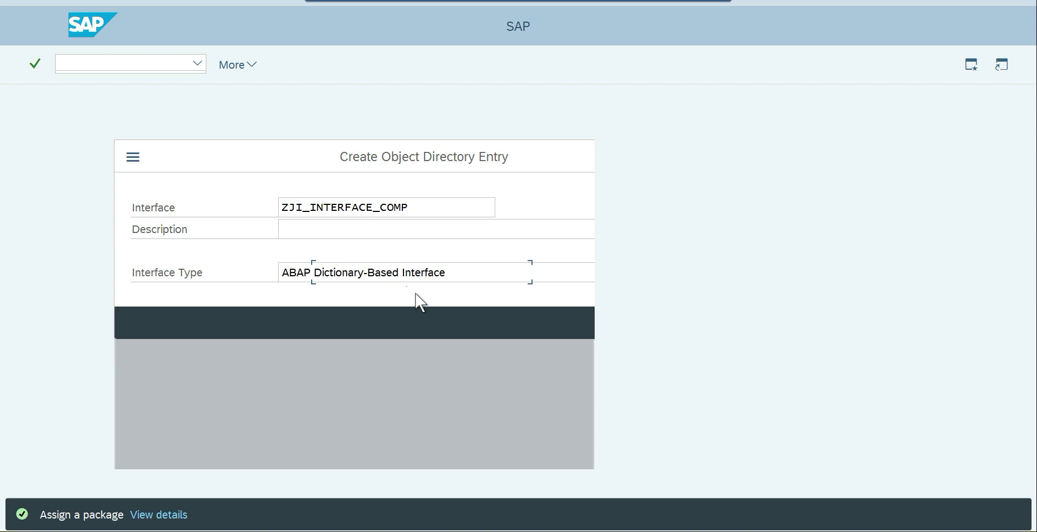
{"action": "left_click", "coordinate": [400, 451]}
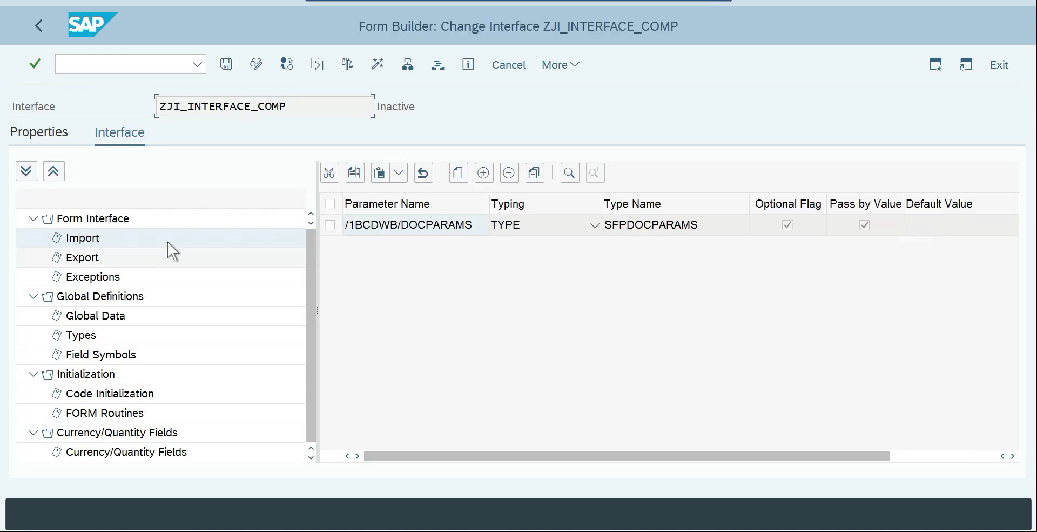
Add an optional import parameter IM_DATE with typing TYPE and type name DATUM to the form interface
{"action": "left_click", "coordinate": [458, 174]}
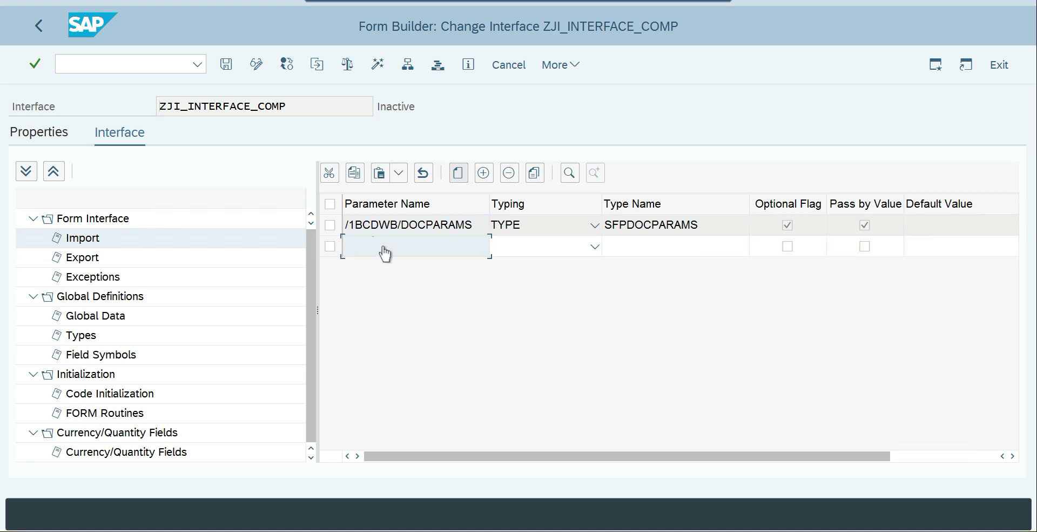
{"action": "type", "text": "im_date"}
{"action": "key", "text": "Tab"}
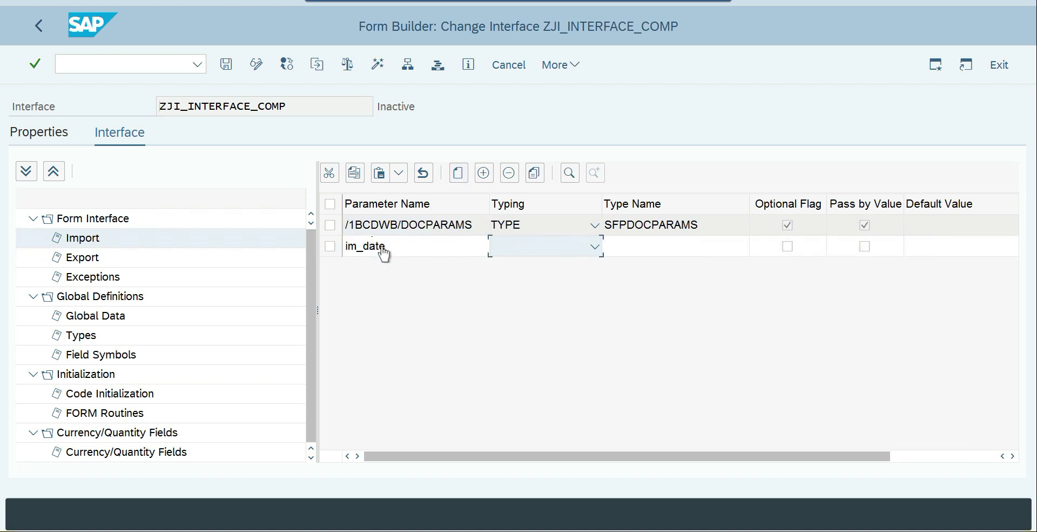
{"action": "left_click", "coordinate": [595, 246]}
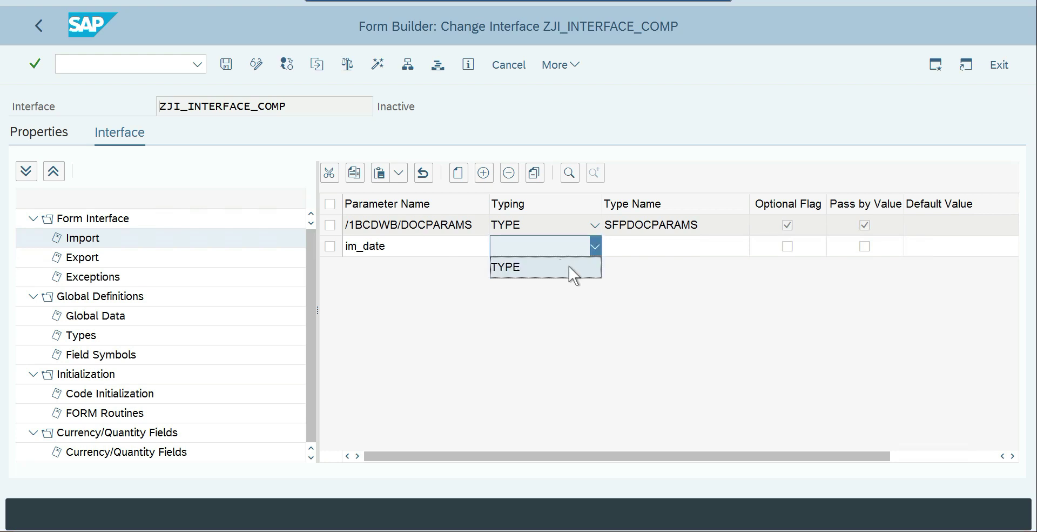
{"action": "key", "text": "Return"}
{"action": "left_click", "coordinate": [647, 255]}
{"action": "type", "text": "datum"}
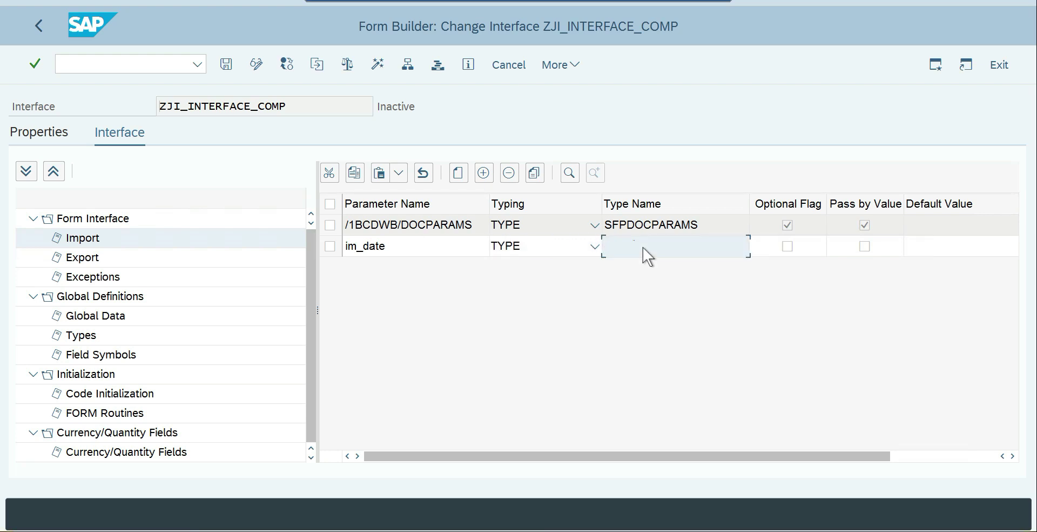
{"action": "key", "text": "Return"}
{"action": "left_click", "coordinate": [788, 246]}
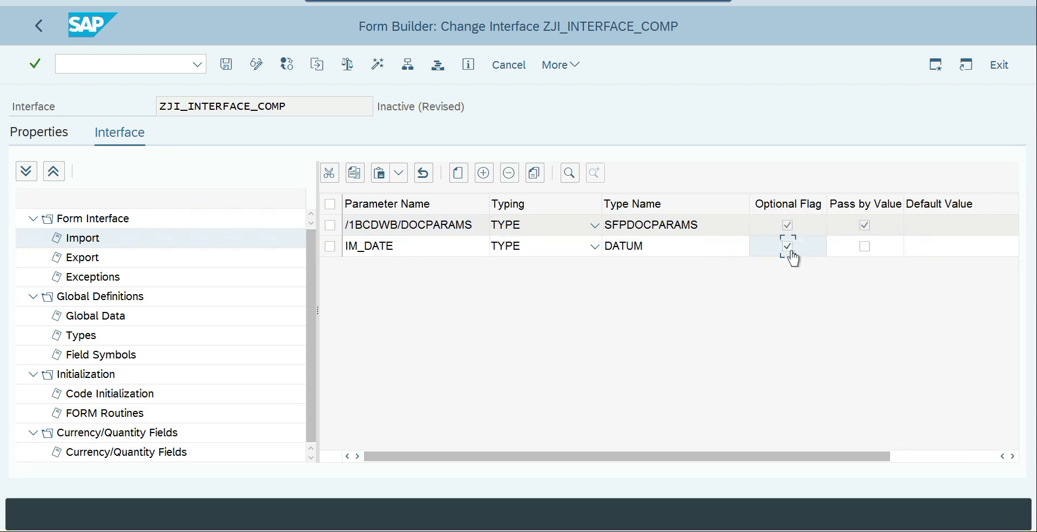
Add a global data variable GV_EMAIL with typing TYPE and type name CHAR30
{"action": "left_click", "coordinate": [97, 322]}
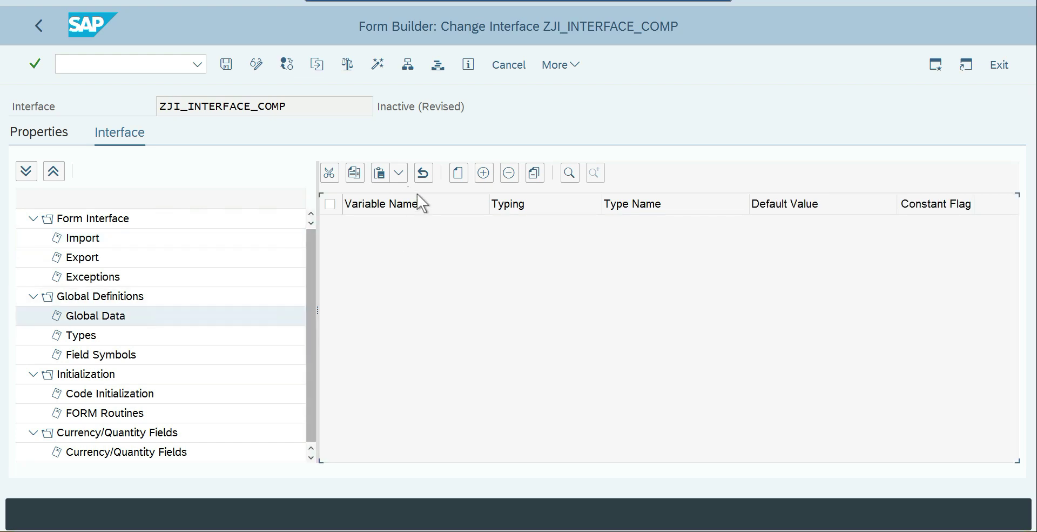
{"action": "left_click", "coordinate": [459, 173]}
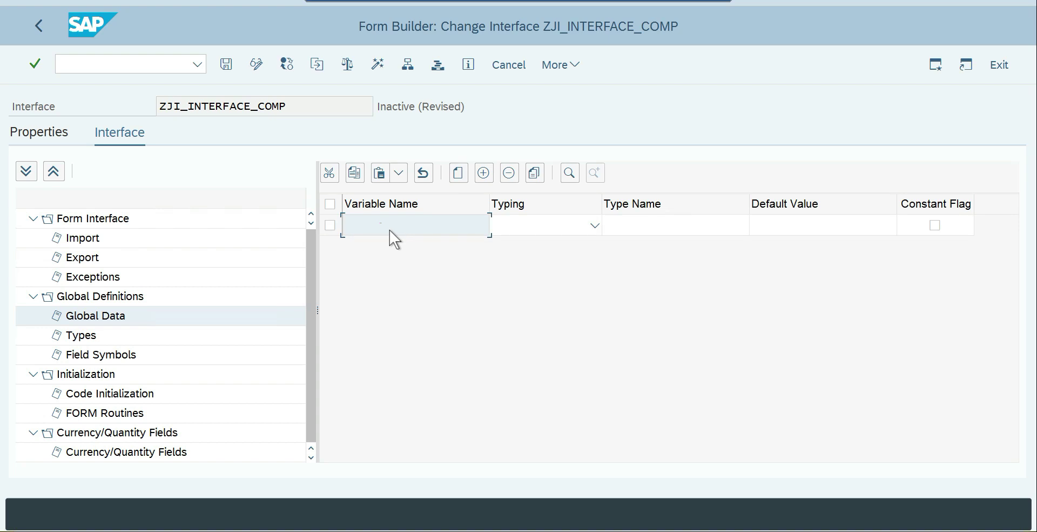
{"action": "type", "text": "gv_email"}
{"action": "key", "text": "Tab"}
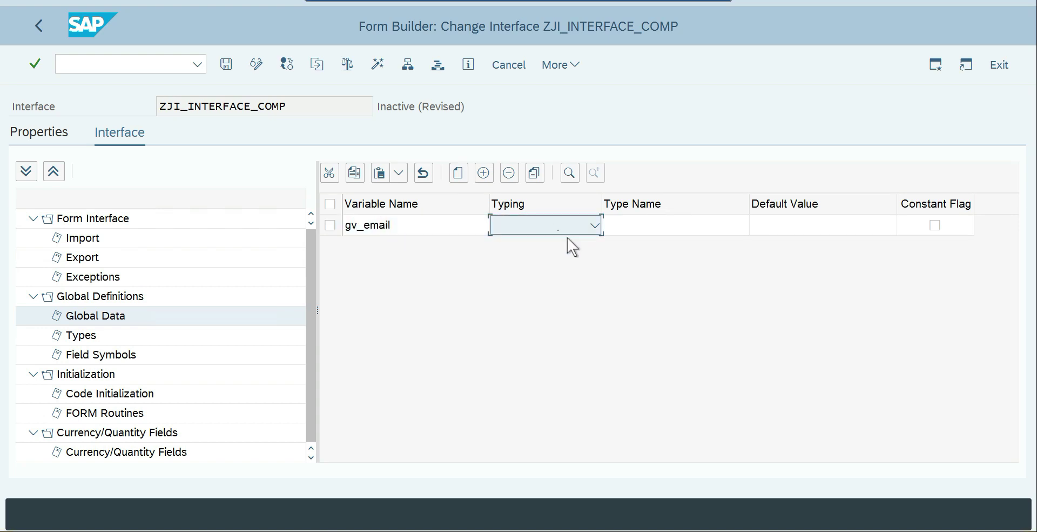
{"action": "left_click", "coordinate": [594, 226]}
{"action": "left_click", "coordinate": [567, 251]}
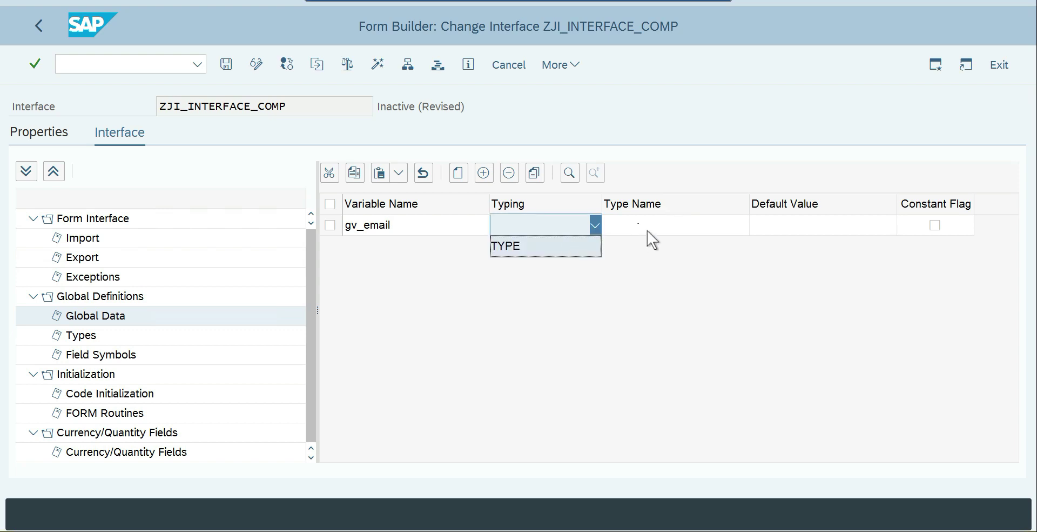
{"action": "left_click", "coordinate": [653, 226]}
{"action": "type", "text": "char30"}
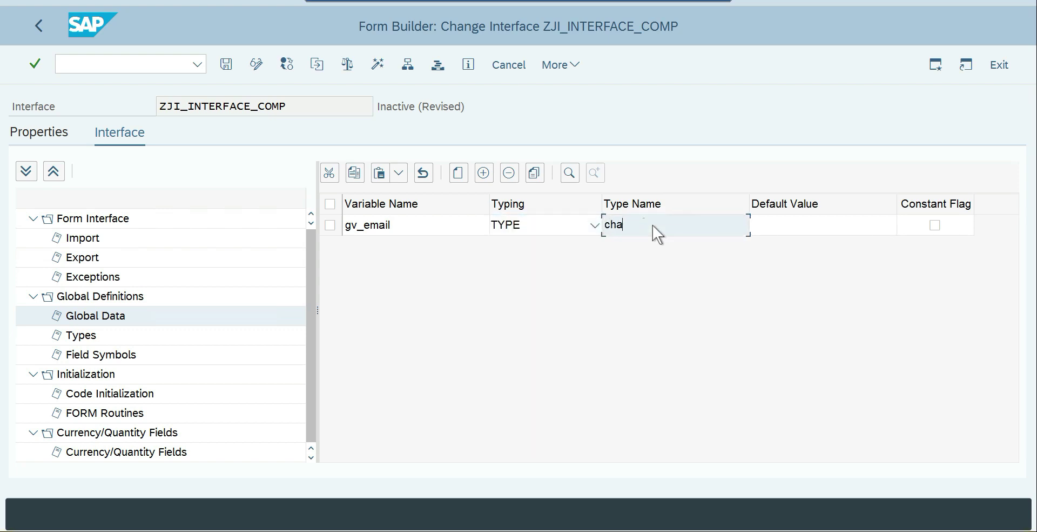
Give the GV_EMAIL variable a sample e-mail address in single quotes as its default value
{"action": "left_click", "coordinate": [826, 229]}
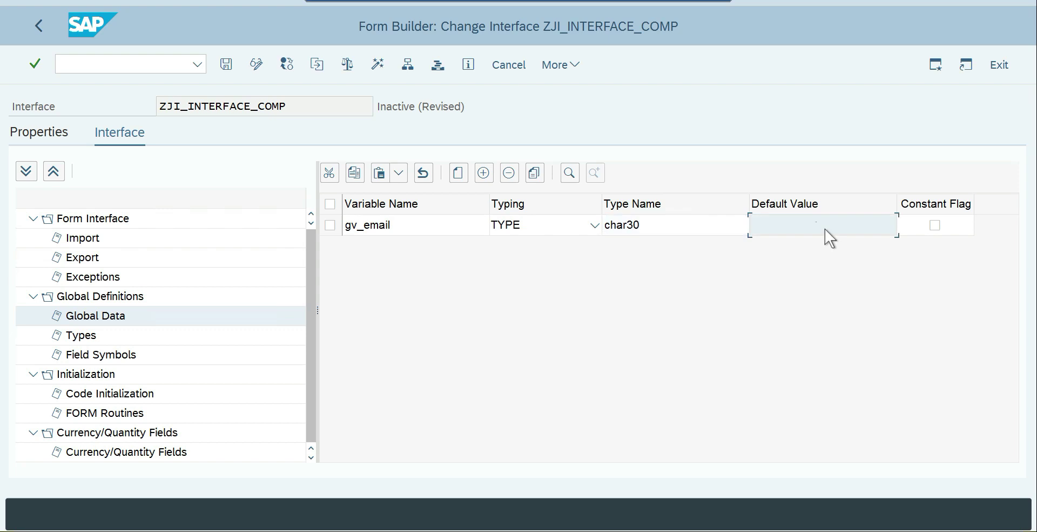
{"action": "type", "text": "'"}
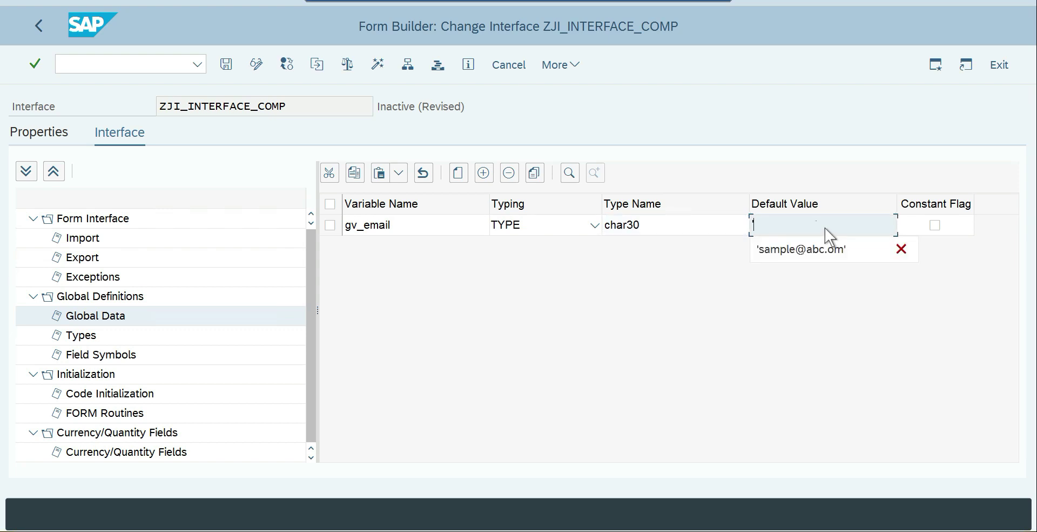
{"action": "type", "text": "abc@xyz.com"}
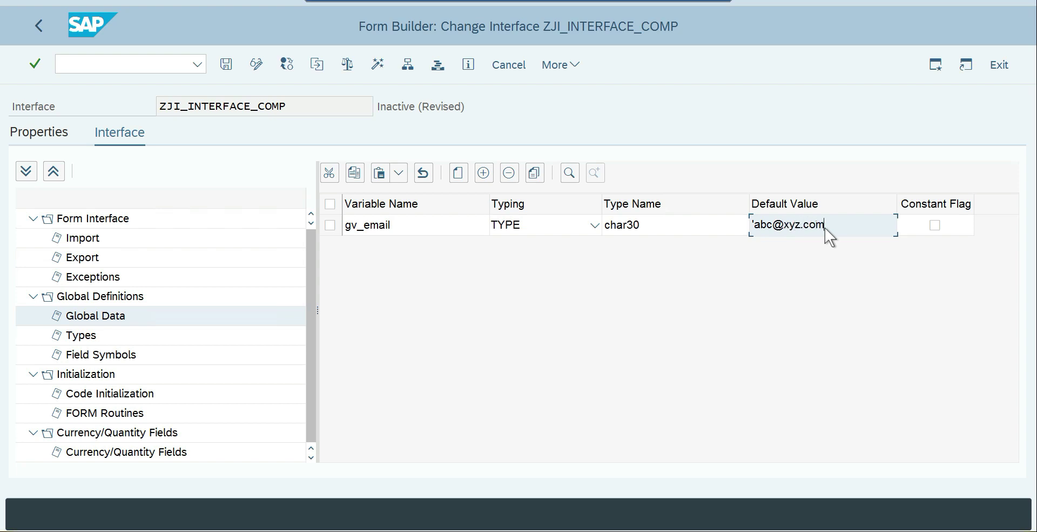
{"action": "type", "text": "'"}
{"action": "key", "text": "Return"}
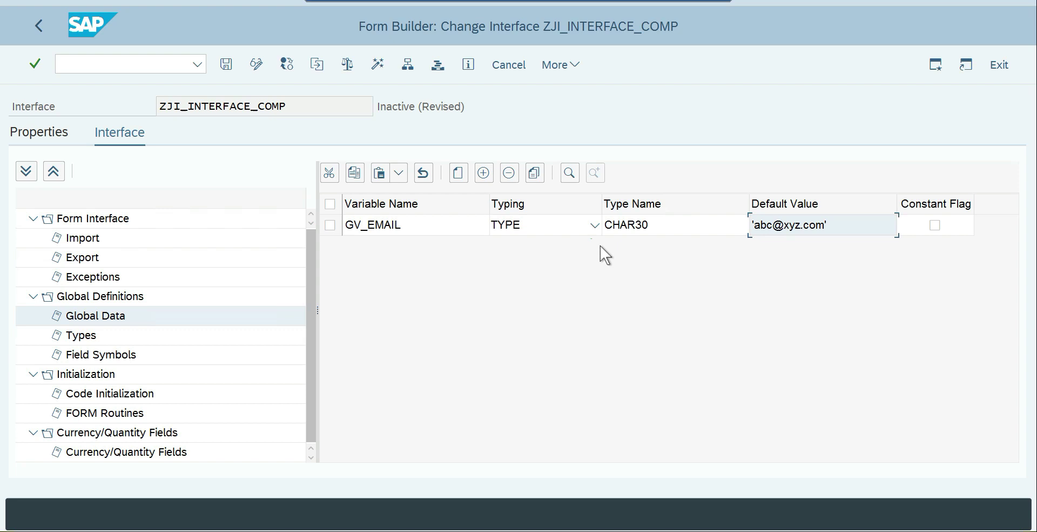
Save the interface ZJI_INTERFACE_COMP and activate it from the list of inactive local objects
{"action": "key", "text": "ctrl+s"}
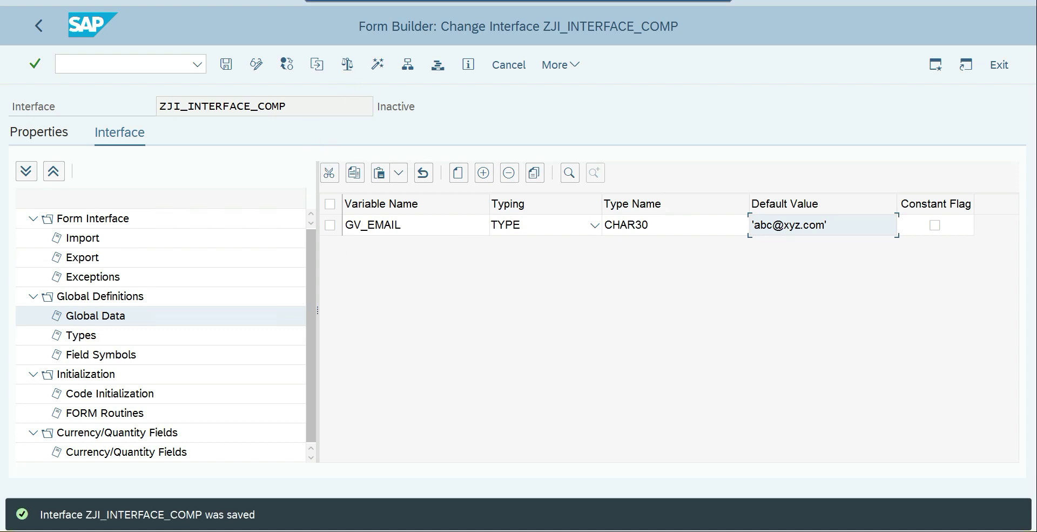
{"action": "left_click", "coordinate": [377, 64]}
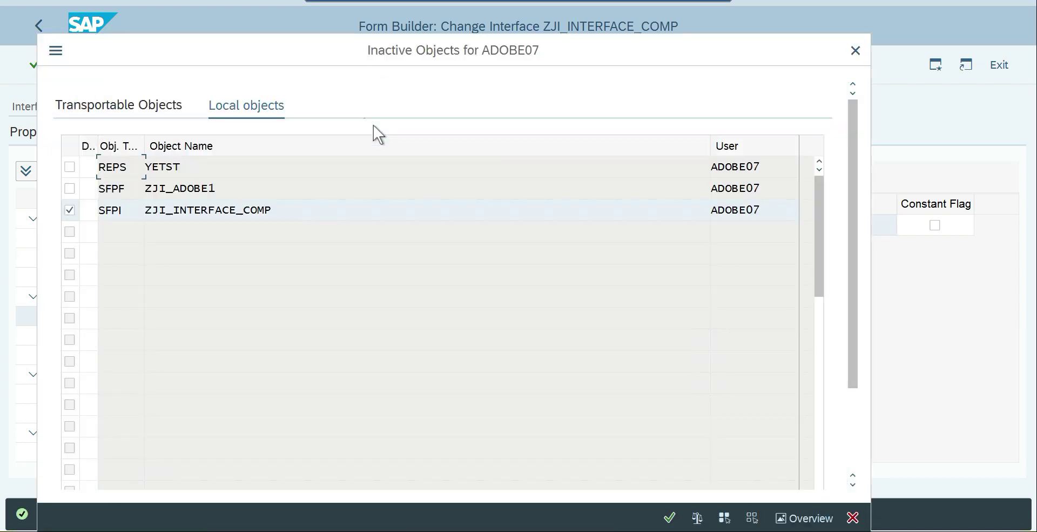
{"action": "key", "text": "Return"}
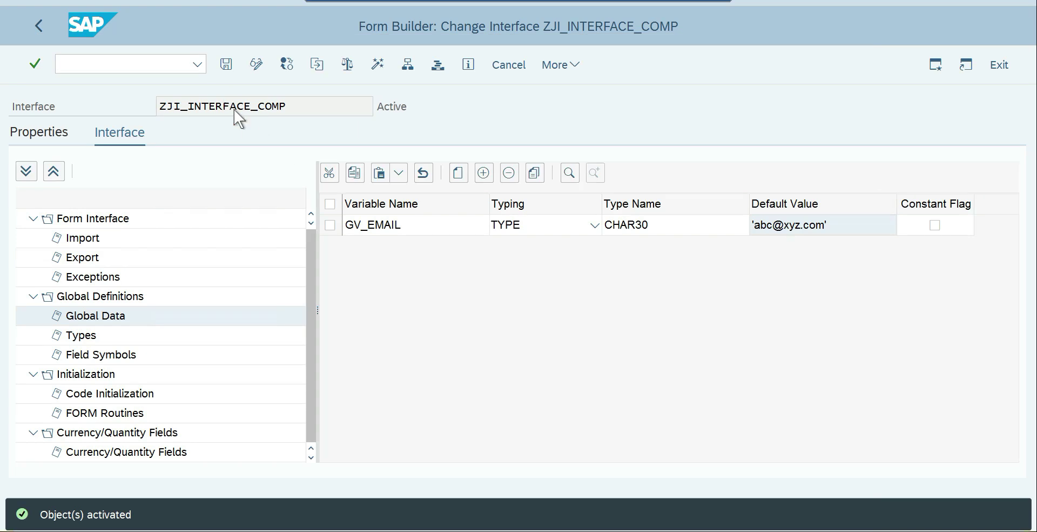
Leave the interface and start creating a form named ZJI_ADOBE_COMP from the Form Builder entry point
{"action": "key", "text": "F3"}
{"action": "left_click", "coordinate": [46, 153]}
{"action": "left_click", "coordinate": [189, 154]}
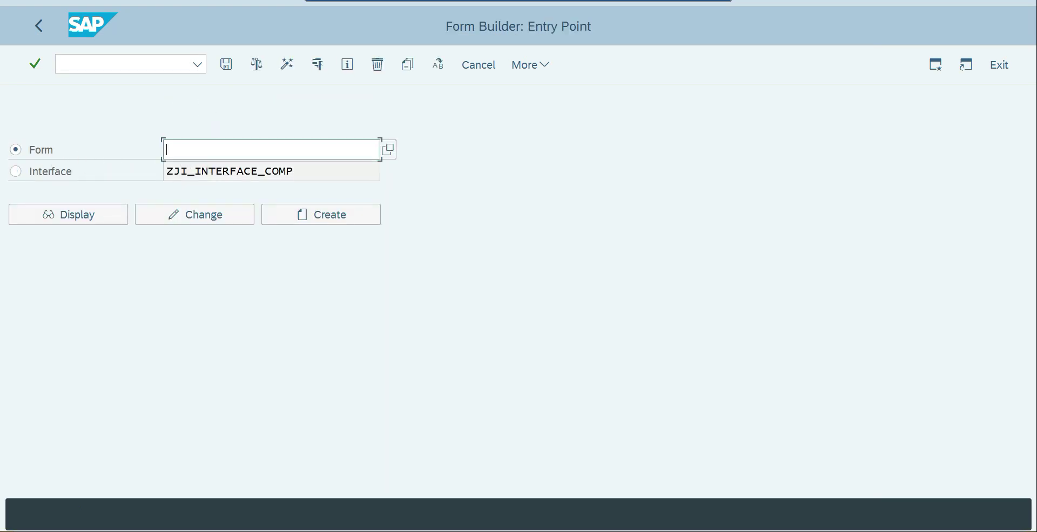
{"action": "type", "text": "zji_ado"}
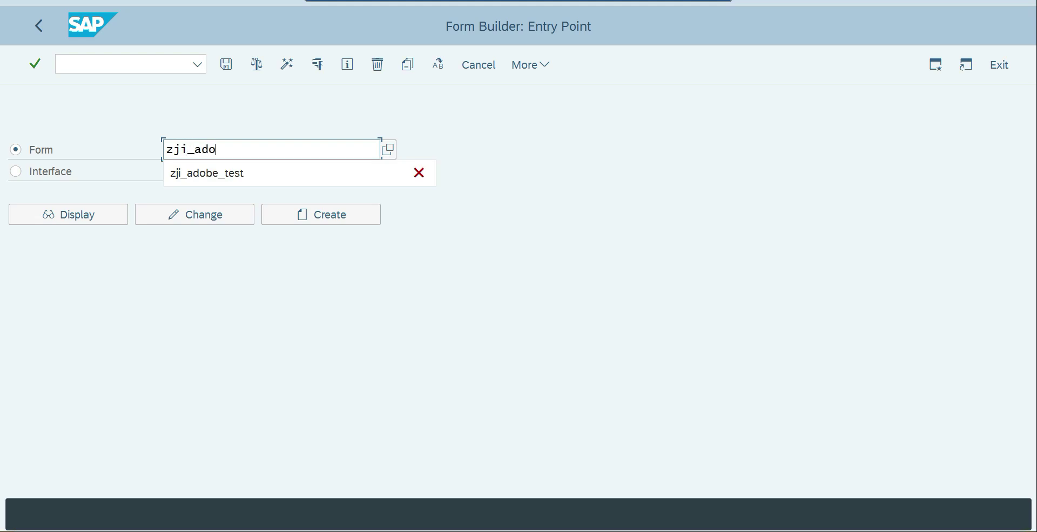
{"action": "type", "text": "be_comp"}
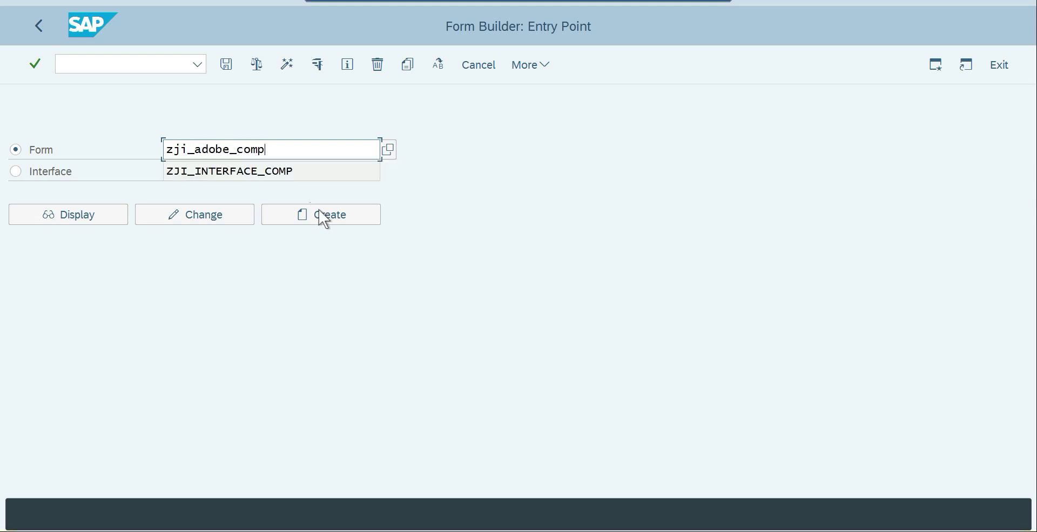
{"action": "left_click", "coordinate": [324, 219]}
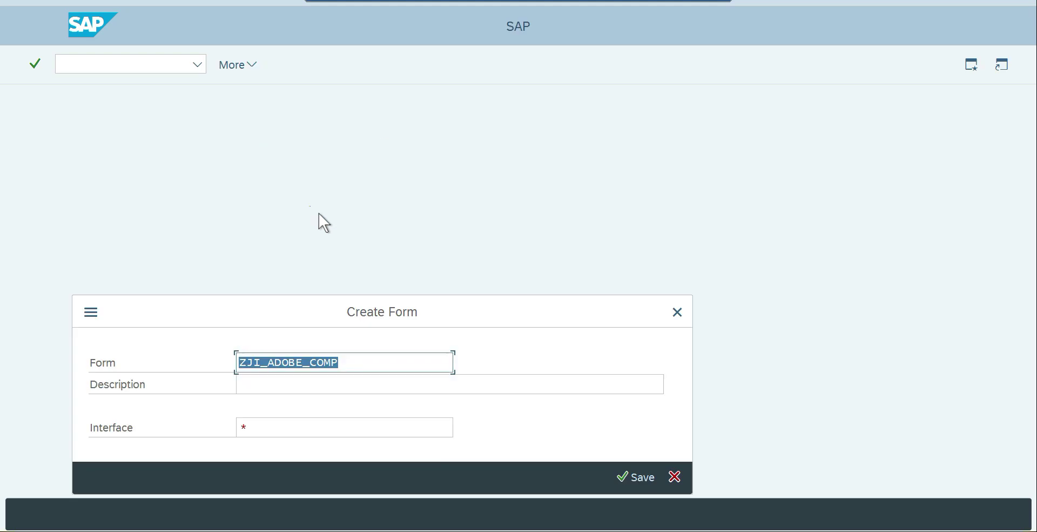
Assign the interface zji_interface_comp to the new form and save it as a local object
{"action": "left_click", "coordinate": [276, 431]}
{"action": "type", "text": "zji"}
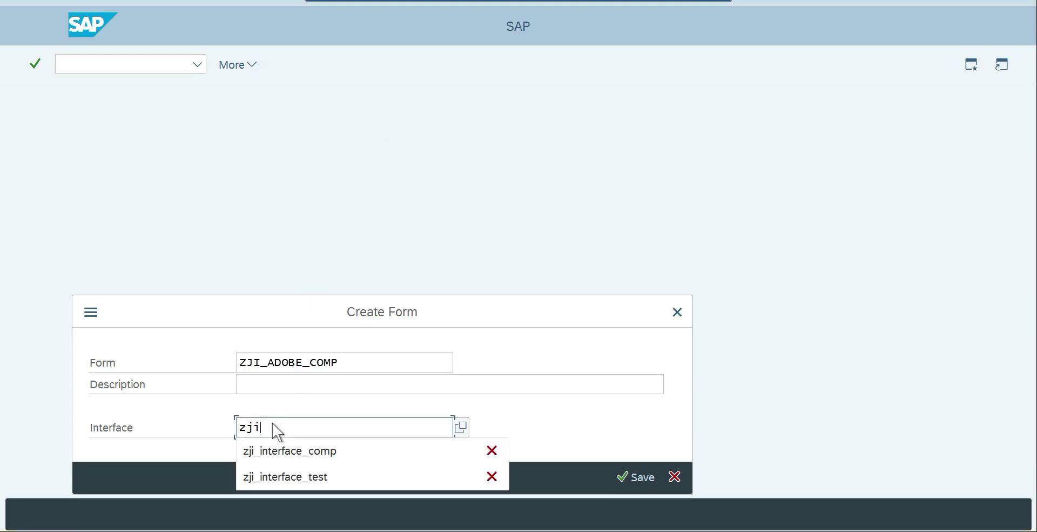
{"action": "left_click", "coordinate": [286, 452]}
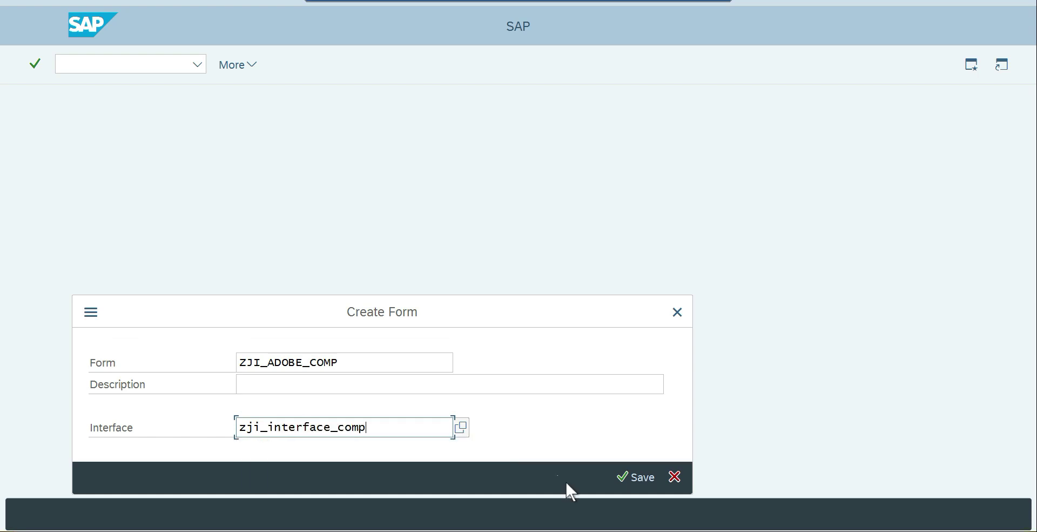
{"action": "left_click", "coordinate": [636, 477]}
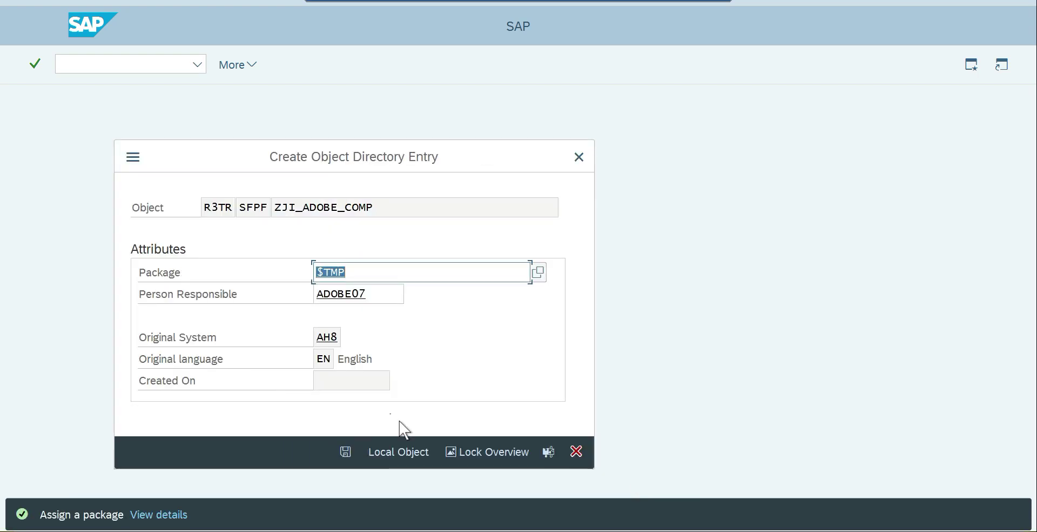
{"action": "left_click", "coordinate": [390, 449]}
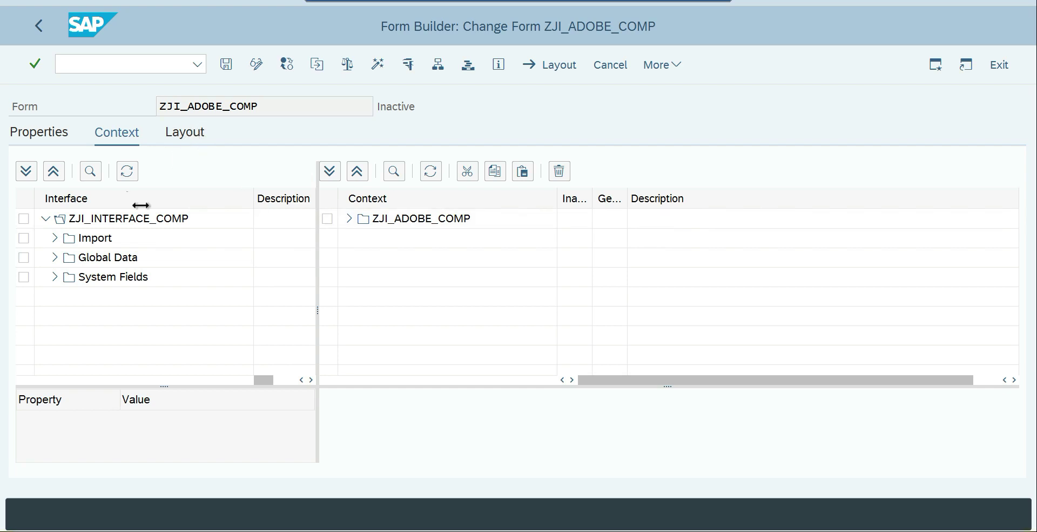
Expand the interface's Import and Global Data nodes and the form's ZJI_ADOBE_COMP context node
{"action": "left_click", "coordinate": [54, 238]}
{"action": "left_click", "coordinate": [55, 277]}
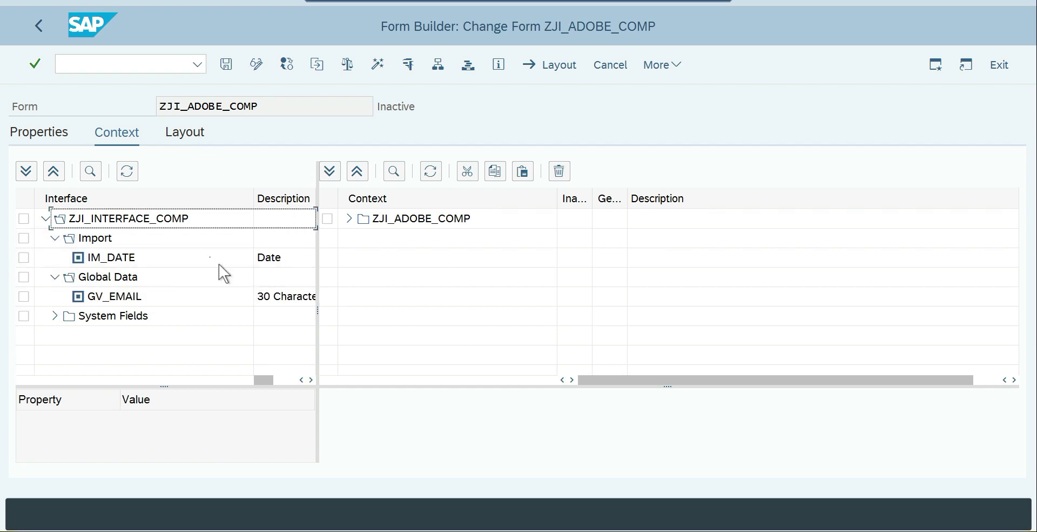
{"action": "left_click", "coordinate": [349, 219]}
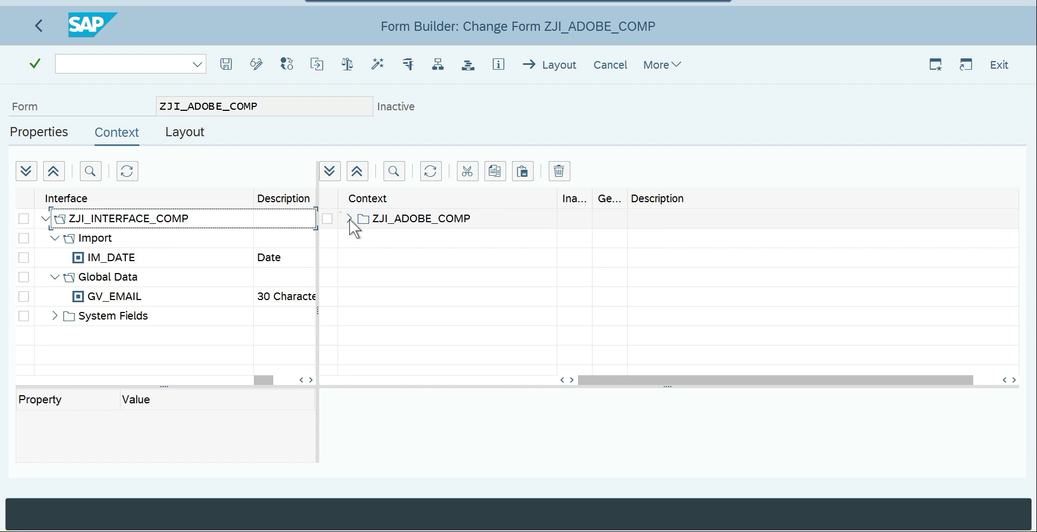
Open the form layout and review the properties of the master page set, Page1 and its content area
{"action": "left_click", "coordinate": [196, 139]}
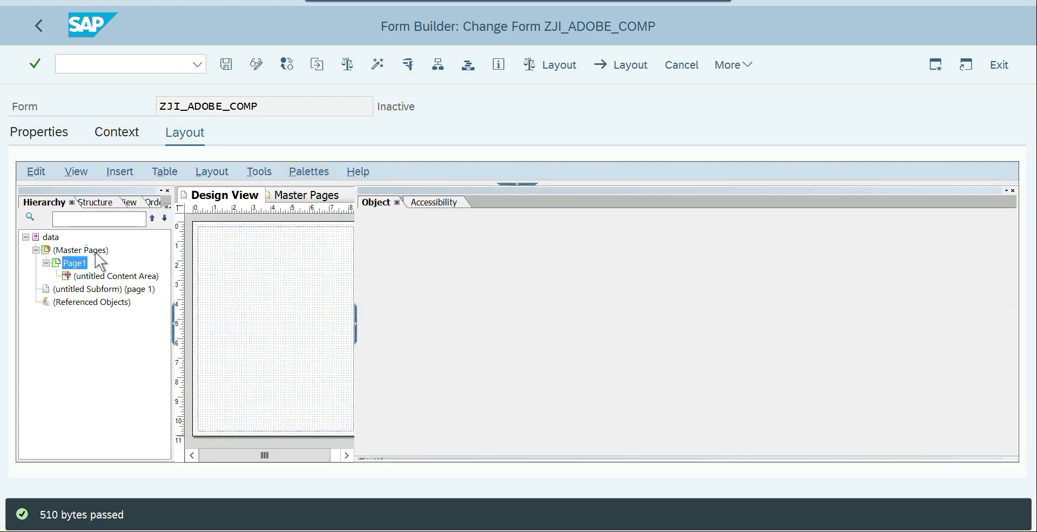
{"action": "left_click", "coordinate": [69, 250]}
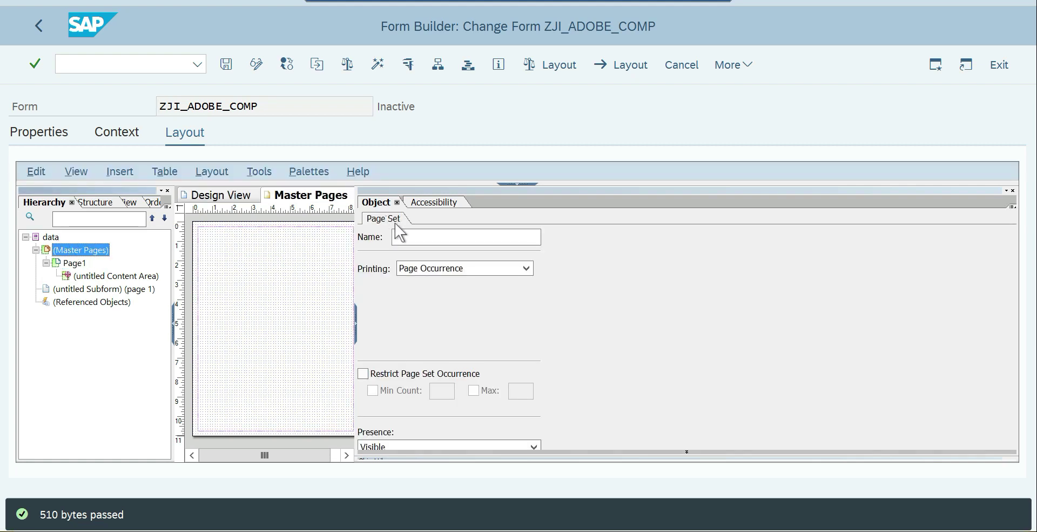
{"action": "left_click", "coordinate": [77, 263]}
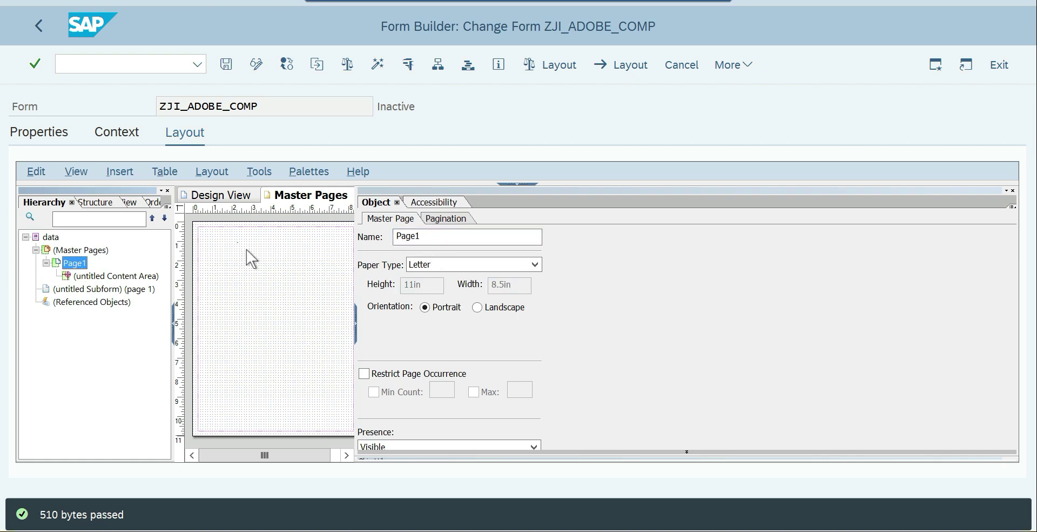
{"action": "left_click", "coordinate": [130, 276]}
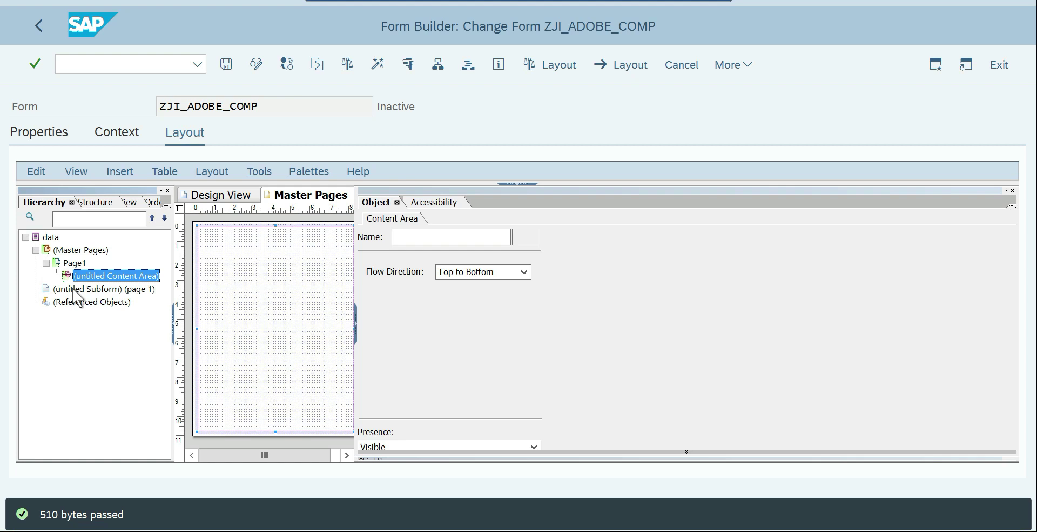
Rename the untitled subform on page 1 as BodyPage
{"action": "left_click", "coordinate": [129, 289]}
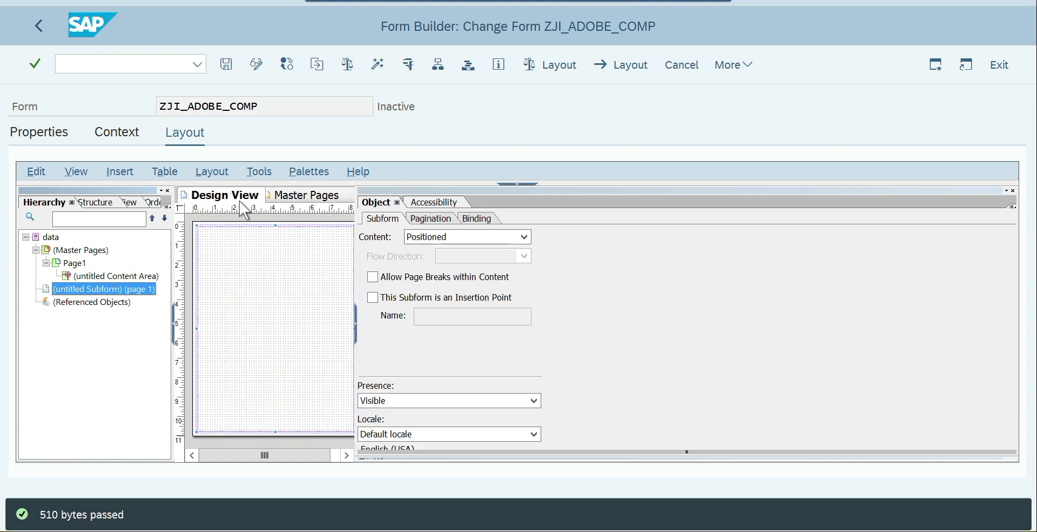
{"action": "key", "text": "F2"}
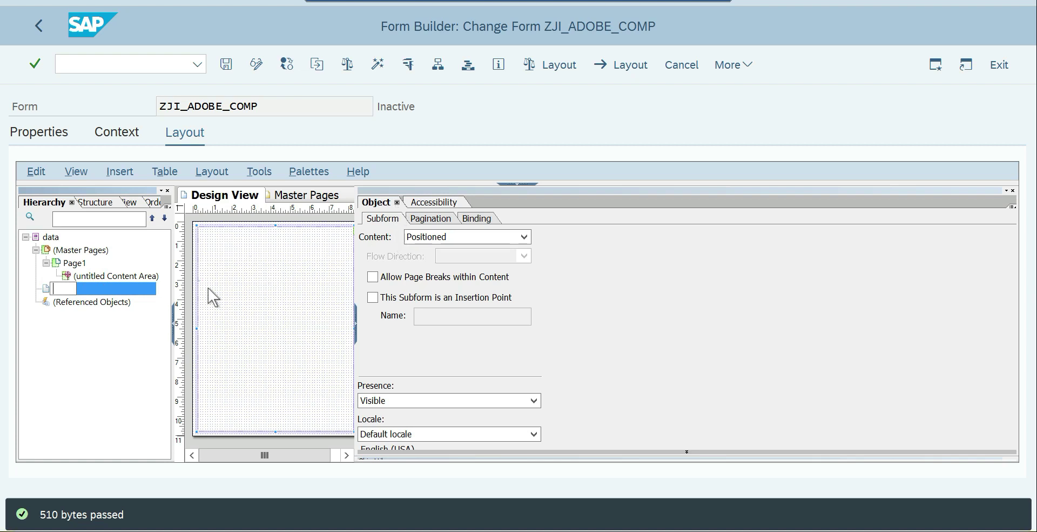
{"action": "key", "text": "Escape"}
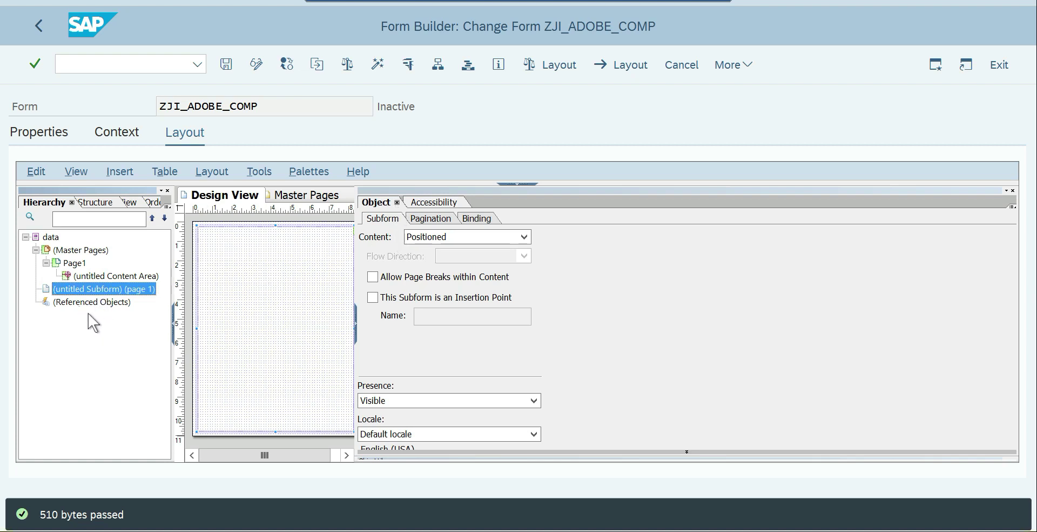
{"action": "right_click", "coordinate": [115, 292]}
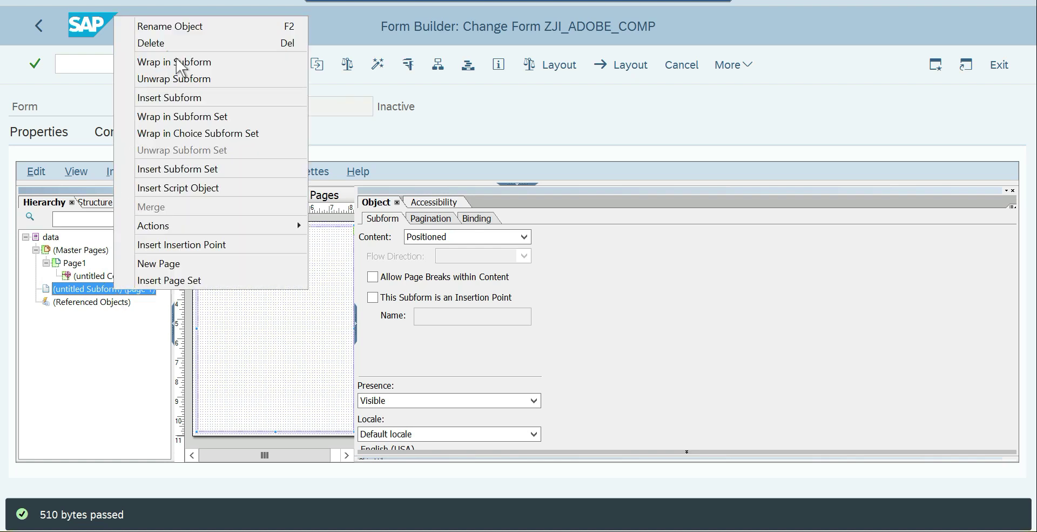
{"action": "left_click", "coordinate": [178, 27]}
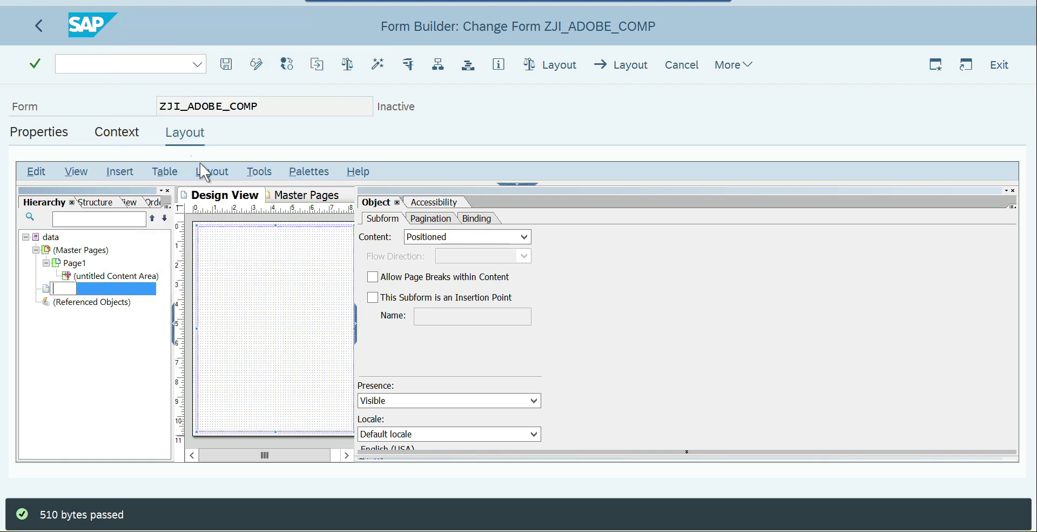
{"action": "type", "text": "BodyPage"}
{"action": "key", "text": "Return"}
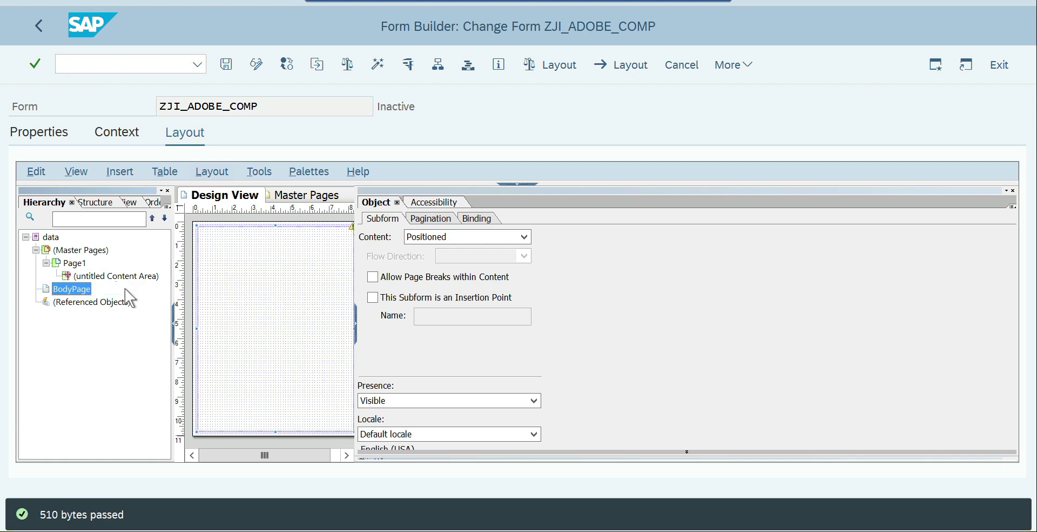
Close the Object and Accessibility palettes and display the Object Library palette
{"action": "left_click", "coordinate": [310, 173]}
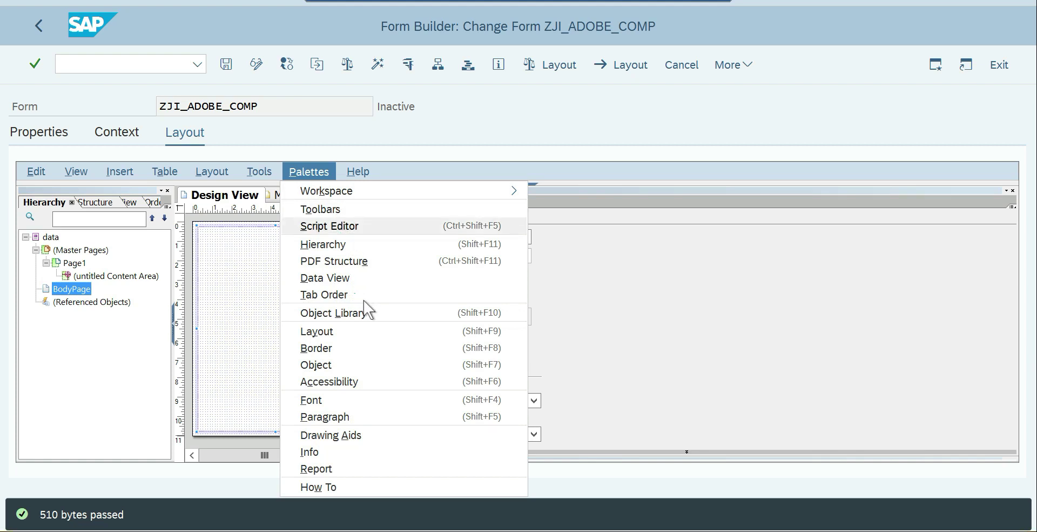
{"action": "left_click", "coordinate": [368, 317]}
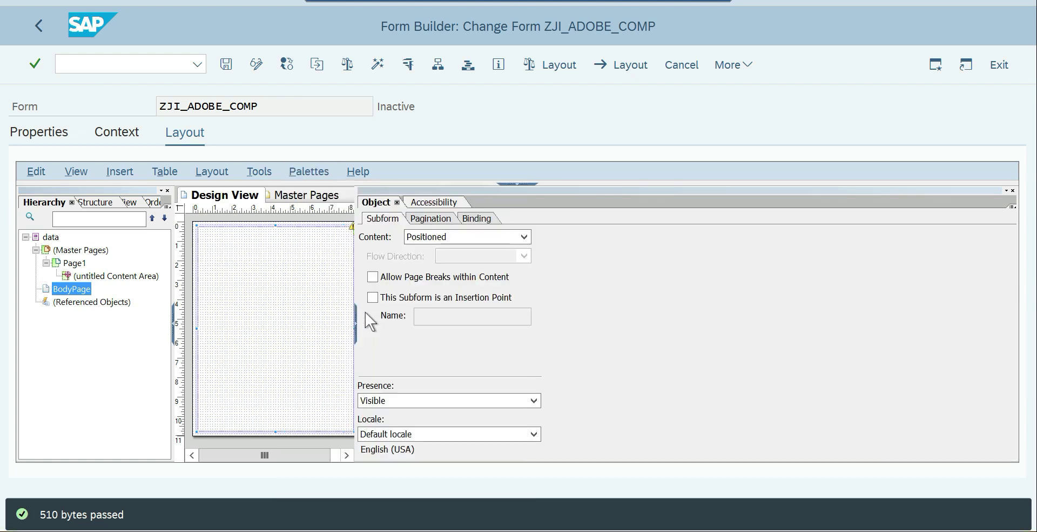
{"action": "left_click", "coordinate": [398, 202]}
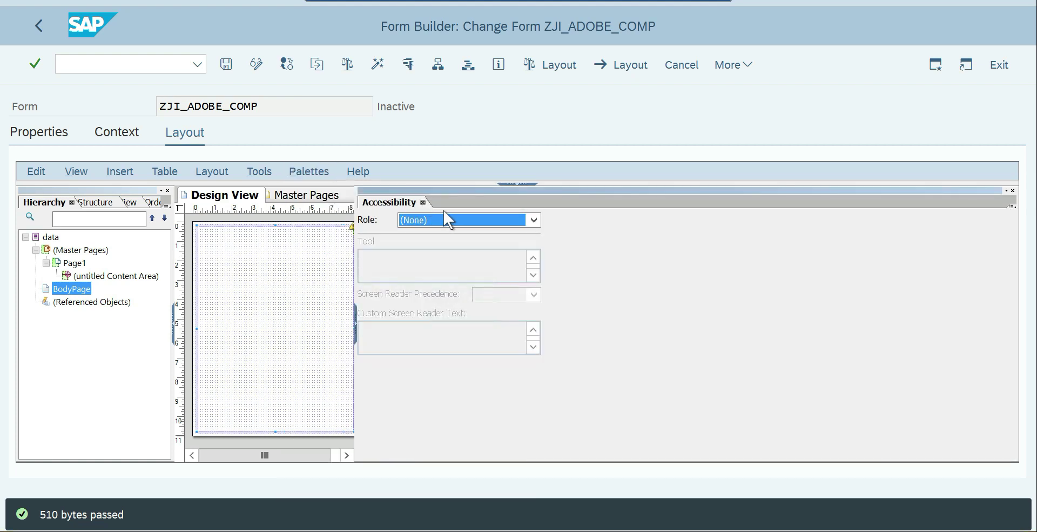
{"action": "left_click", "coordinate": [423, 203]}
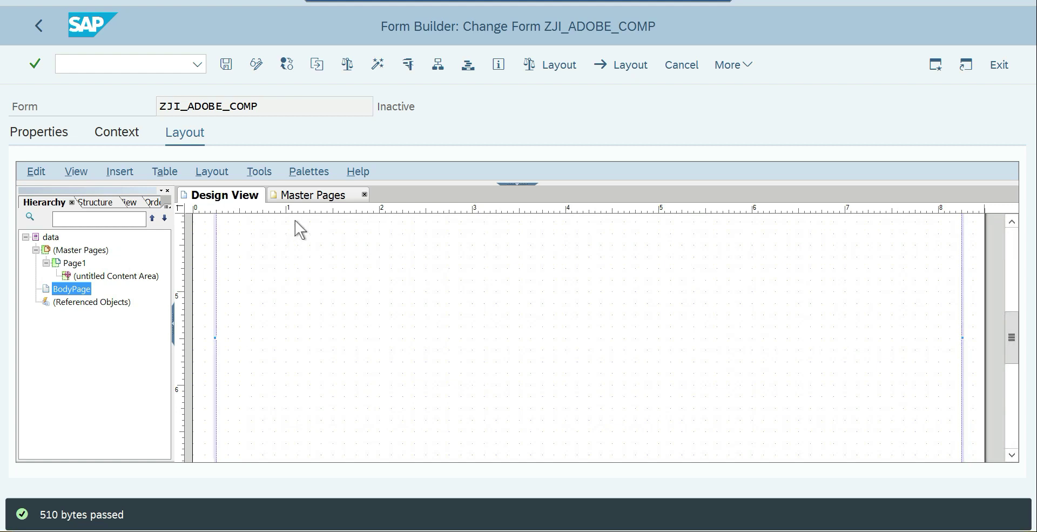
{"action": "left_click", "coordinate": [309, 173]}
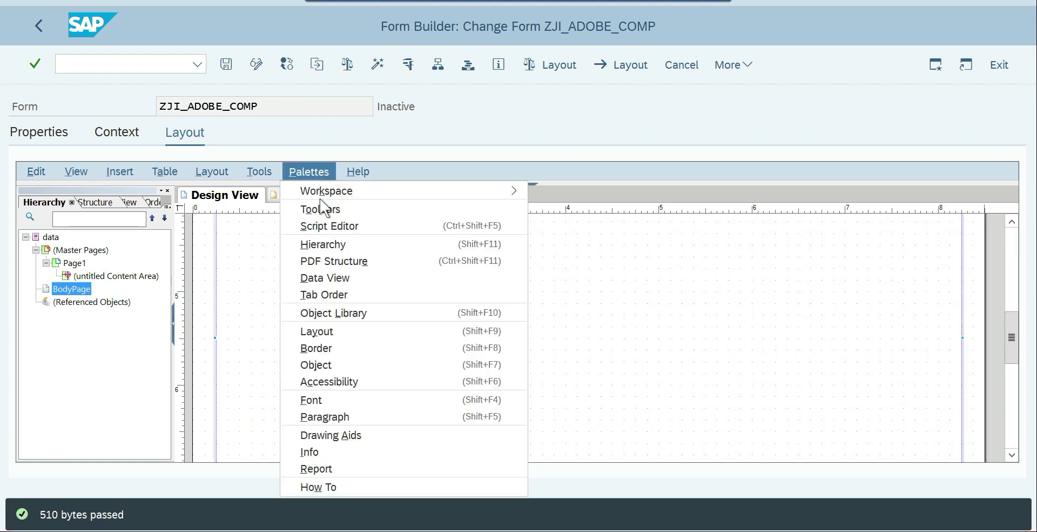
{"action": "left_click", "coordinate": [334, 313]}
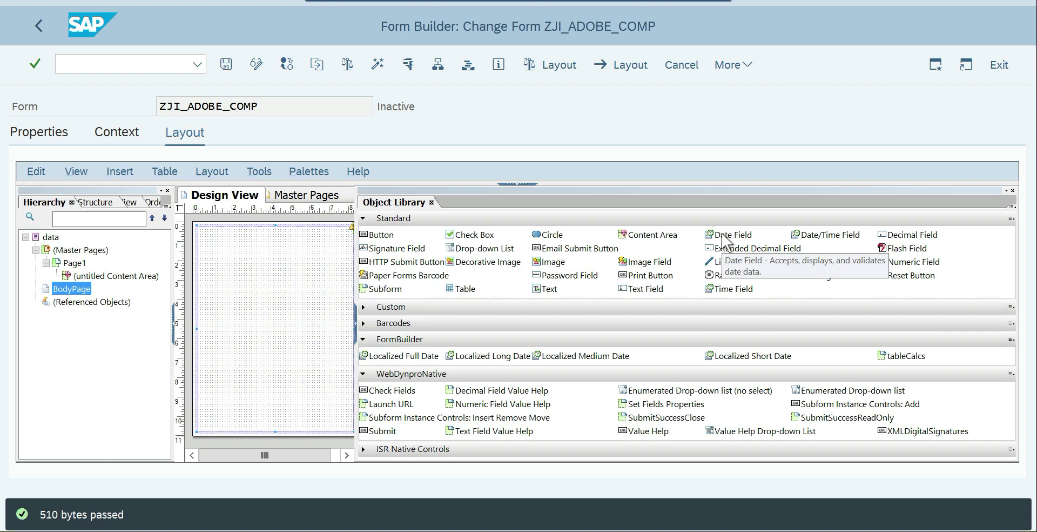
Place a standard Date Field on BodyPage, about 2.5 in across and 1.5 in down, and widen the design area
{"action": "left_click_drag", "start_coordinate": [722, 235], "coordinate": [255, 248]}
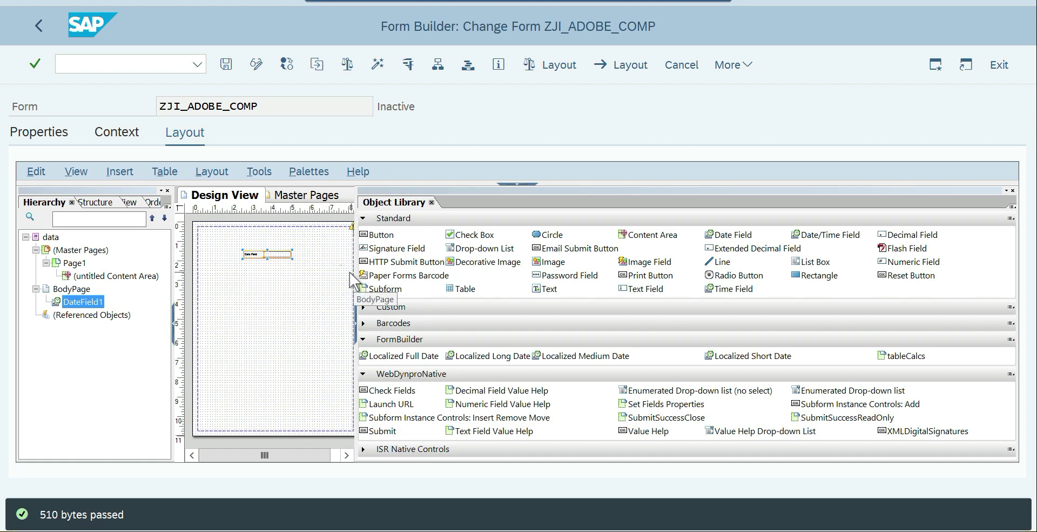
{"action": "left_click_drag", "start_coordinate": [357, 281], "coordinate": [515, 284]}
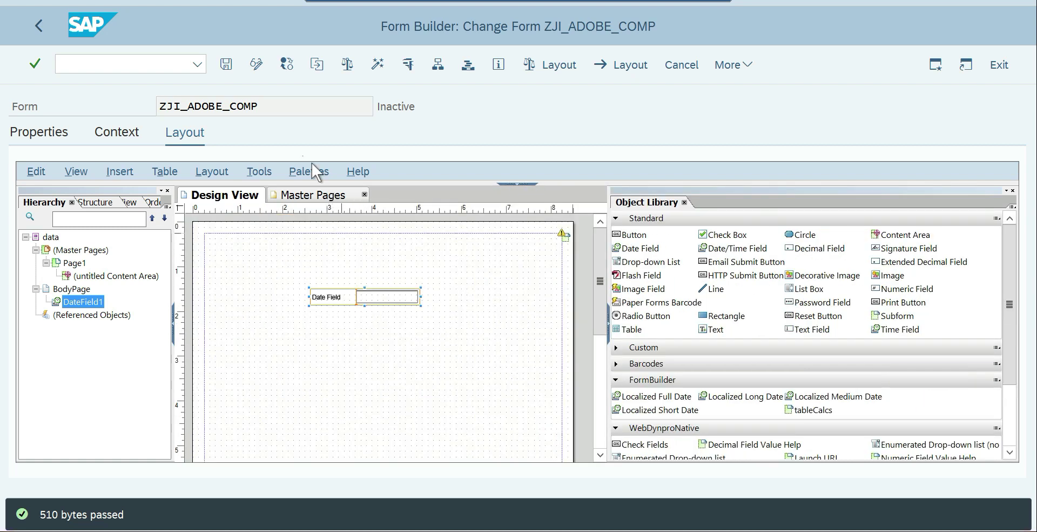
Display the Object palette for the date field and review its default value, field type and presence options
{"action": "left_click", "coordinate": [309, 172]}
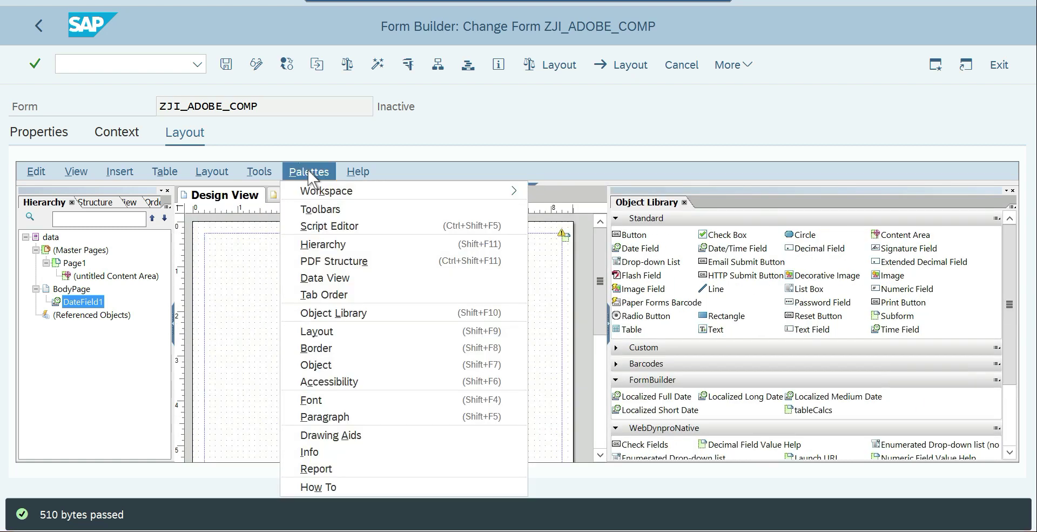
{"action": "left_click", "coordinate": [350, 367]}
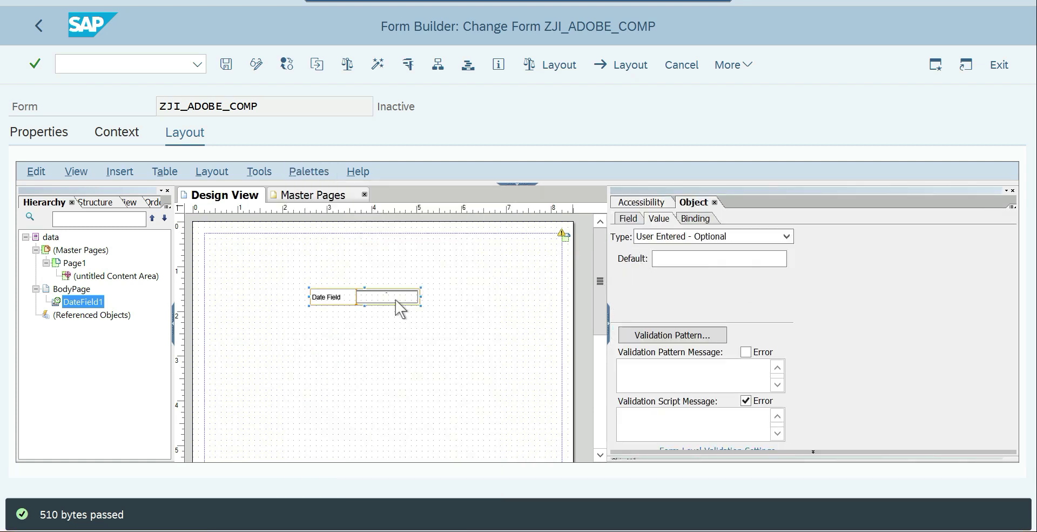
{"action": "left_click", "coordinate": [678, 259]}
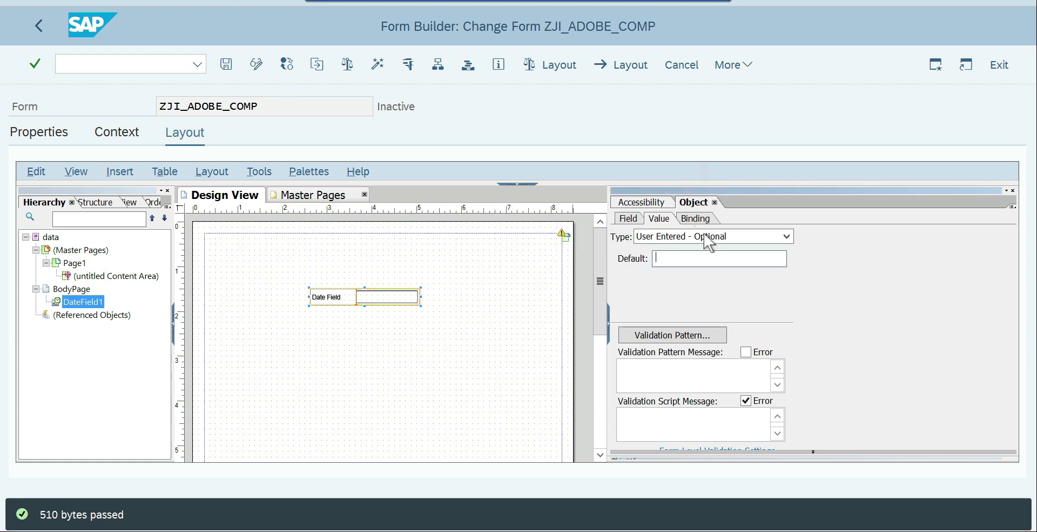
{"action": "left_click", "coordinate": [634, 223]}
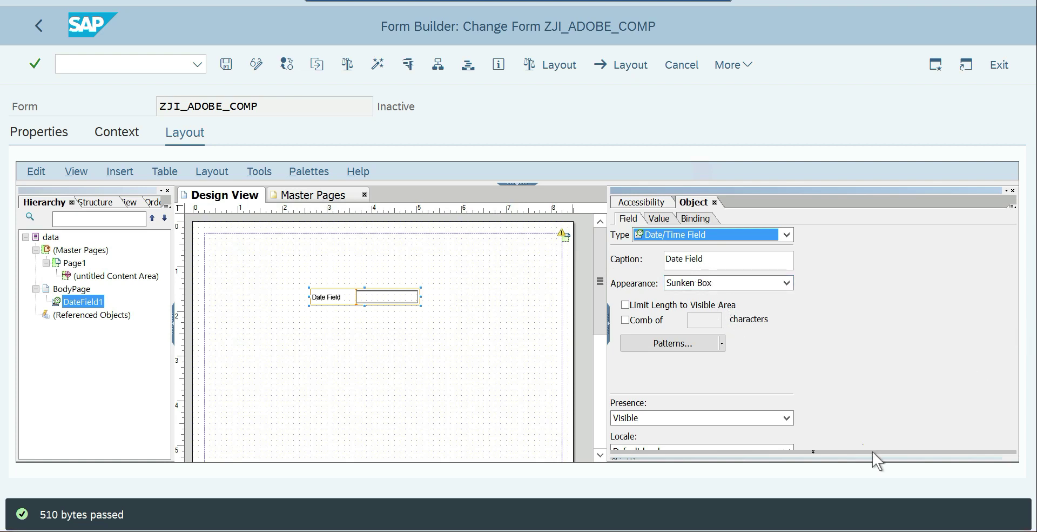
{"action": "left_click", "coordinate": [786, 417]}
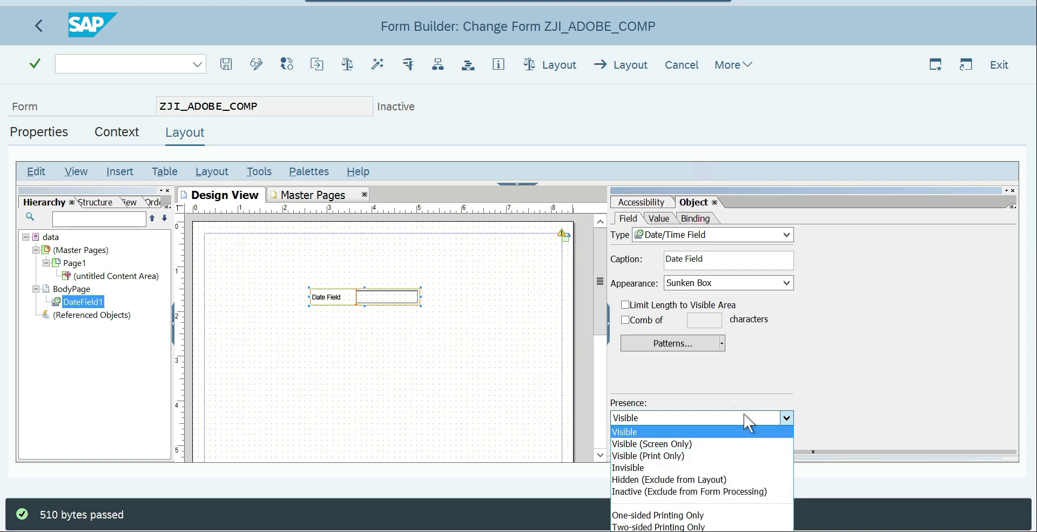
{"action": "left_click", "coordinate": [858, 348]}
Display the date field's data binding options, including the ZJI_ADOBE_COMP data source
{"action": "left_click", "coordinate": [701, 220]}
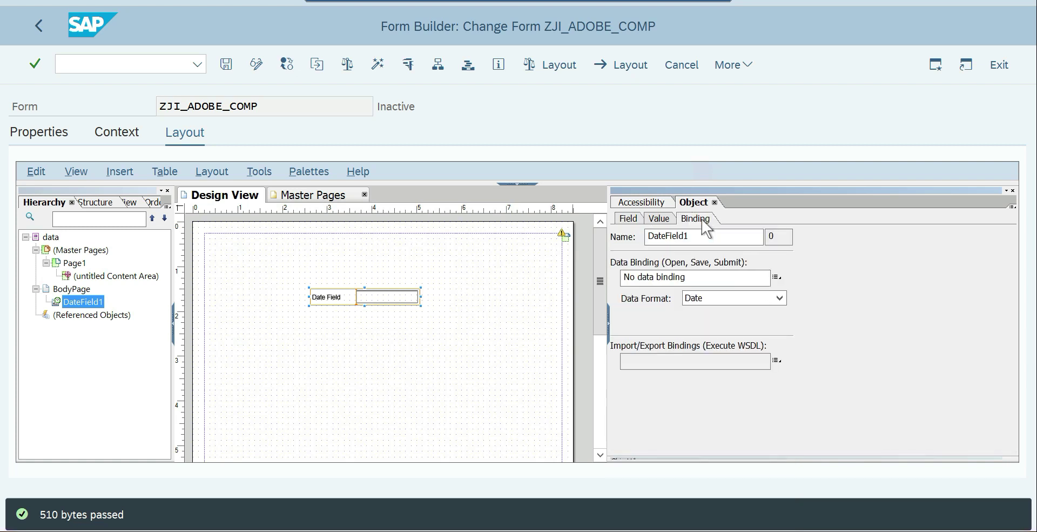
{"action": "left_click", "coordinate": [778, 277]}
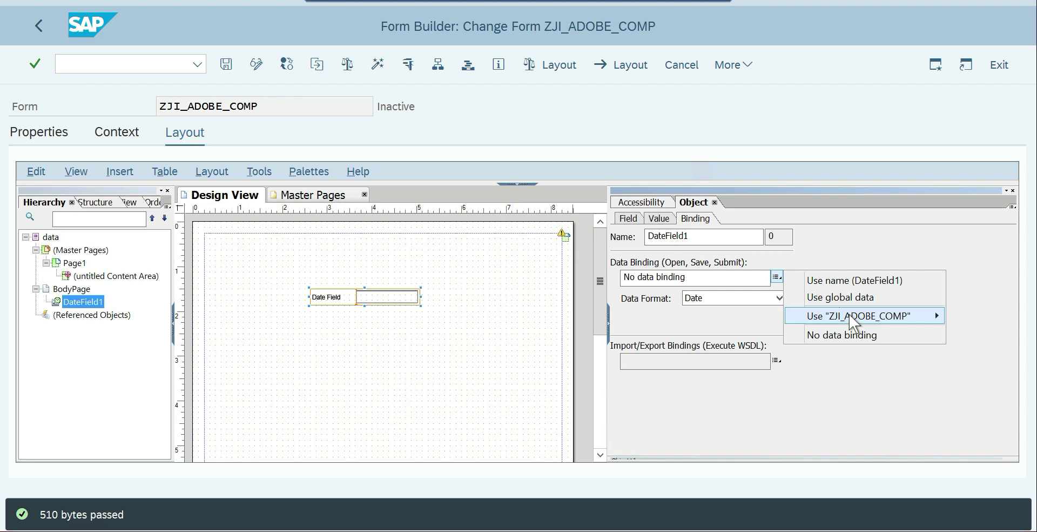
Add the interface's IM_DATE import parameter and GV_EMAIL global variable to the ZJI_ADOBE_COMP form context
{"action": "left_click", "coordinate": [133, 140]}
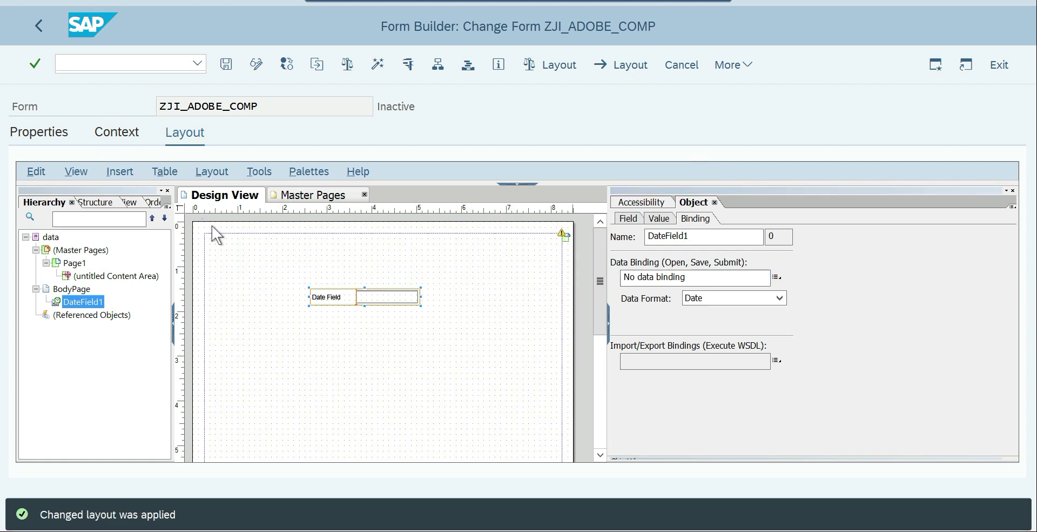
{"action": "left_click", "coordinate": [238, 257]}
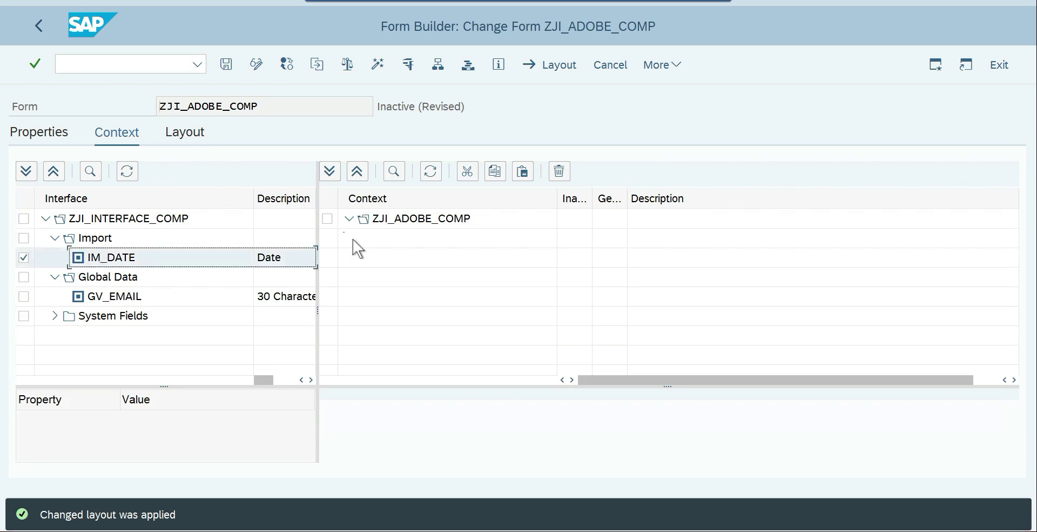
{"action": "left_click_drag", "start_coordinate": [397, 230], "coordinate": [394, 218]}
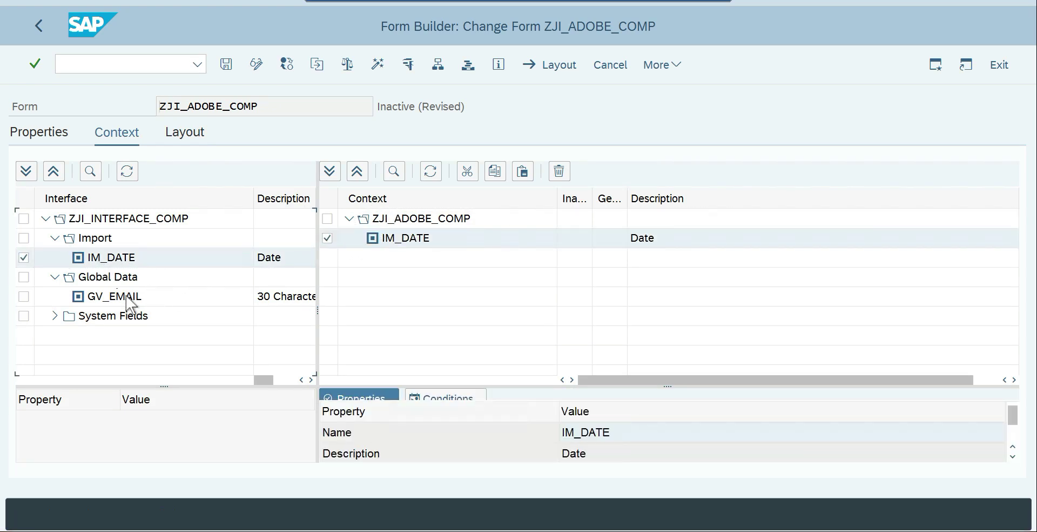
{"action": "left_click_drag", "start_coordinate": [130, 304], "coordinate": [436, 238]}
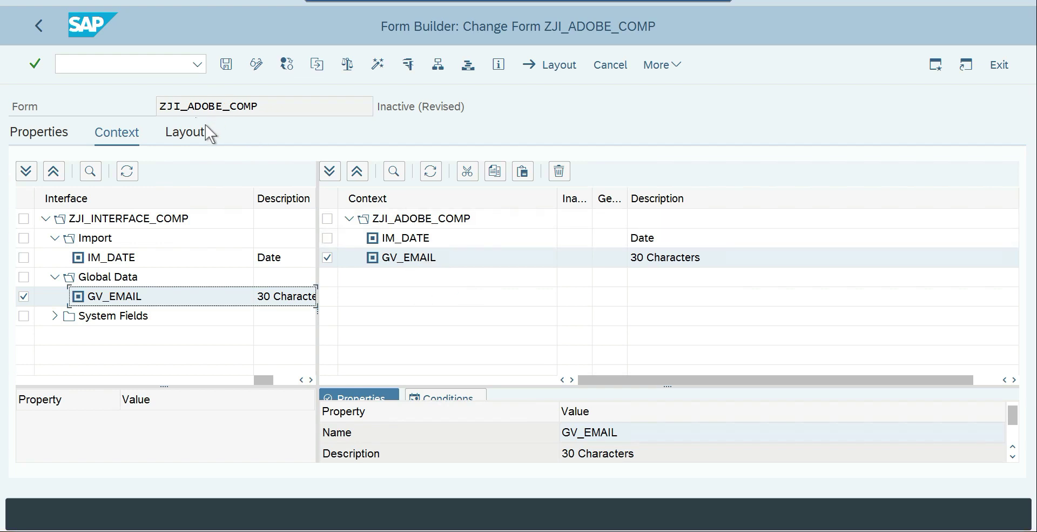
Bind the date field in the layout to IM_DATE from ZJI_ADOBE_COMP and update all its related properties
{"action": "left_click", "coordinate": [185, 135]}
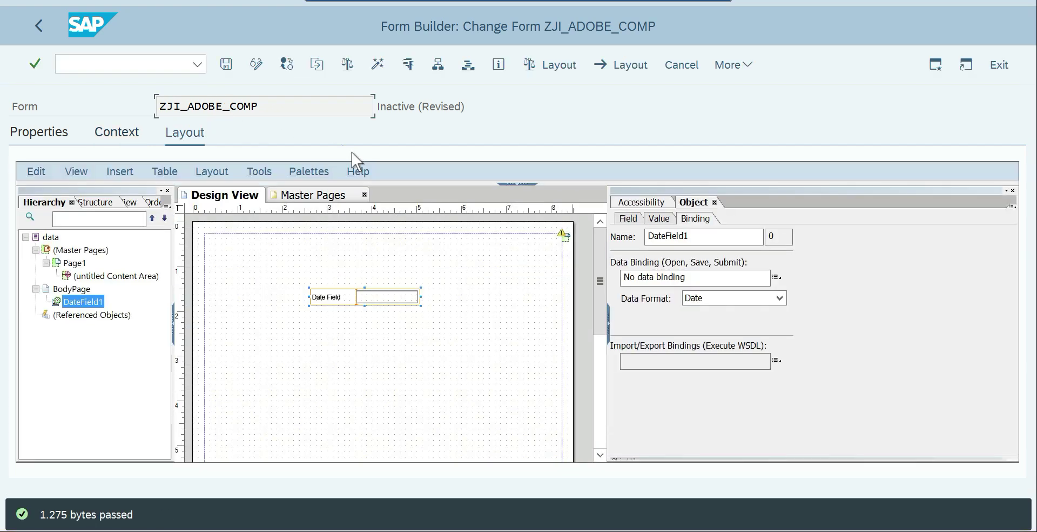
{"action": "left_click", "coordinate": [776, 277]}
{"action": "mouse_move", "coordinate": [835, 318]}
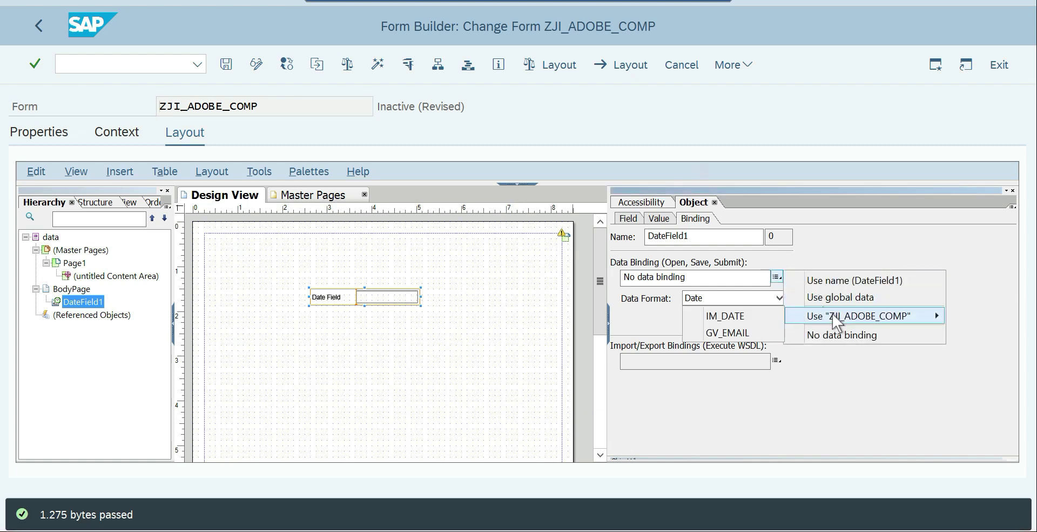
{"action": "left_click", "coordinate": [726, 316]}
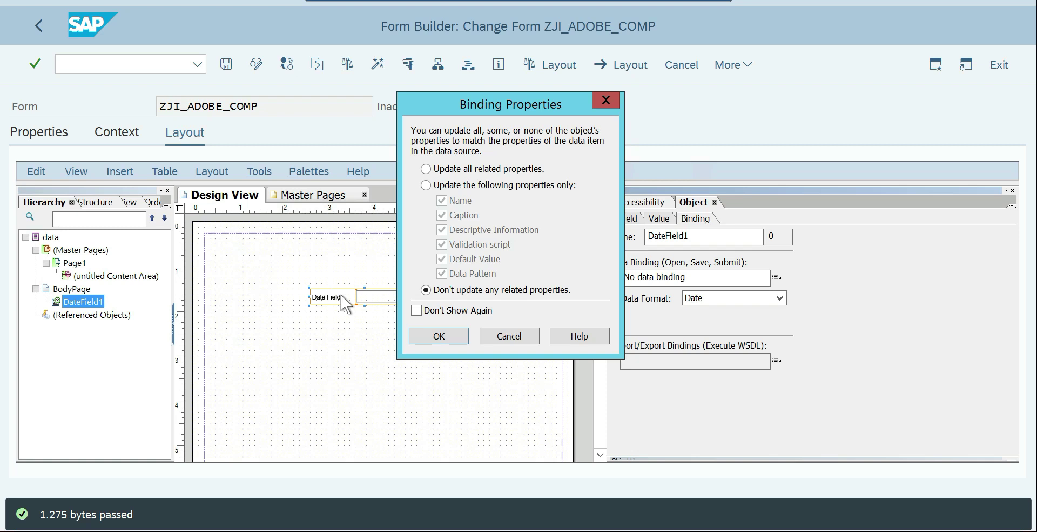
{"action": "left_click", "coordinate": [459, 169]}
{"action": "left_click", "coordinate": [426, 290]}
{"action": "left_click", "coordinate": [452, 169]}
{"action": "left_click", "coordinate": [440, 336]}
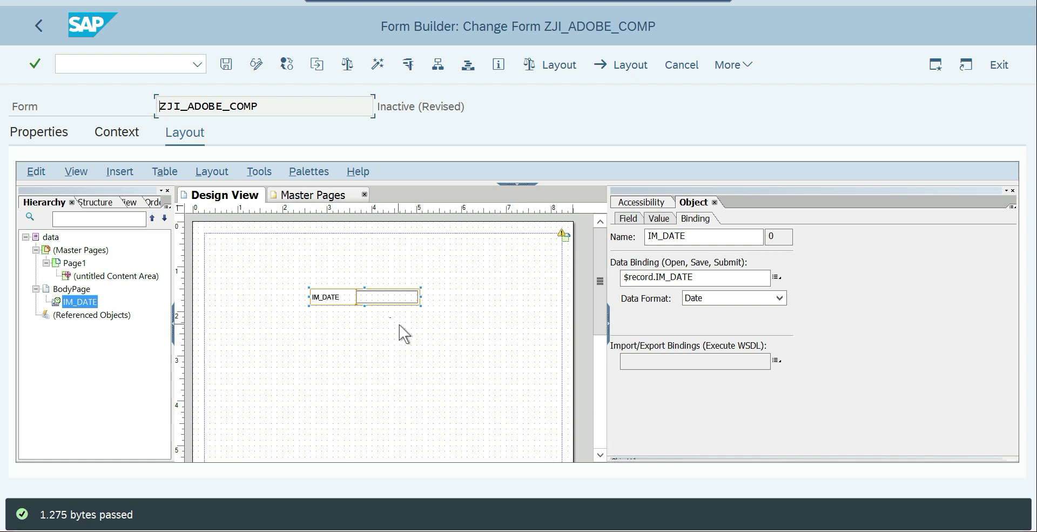
{"action": "left_click", "coordinate": [778, 278]}
{"action": "mouse_move", "coordinate": [821, 318]}
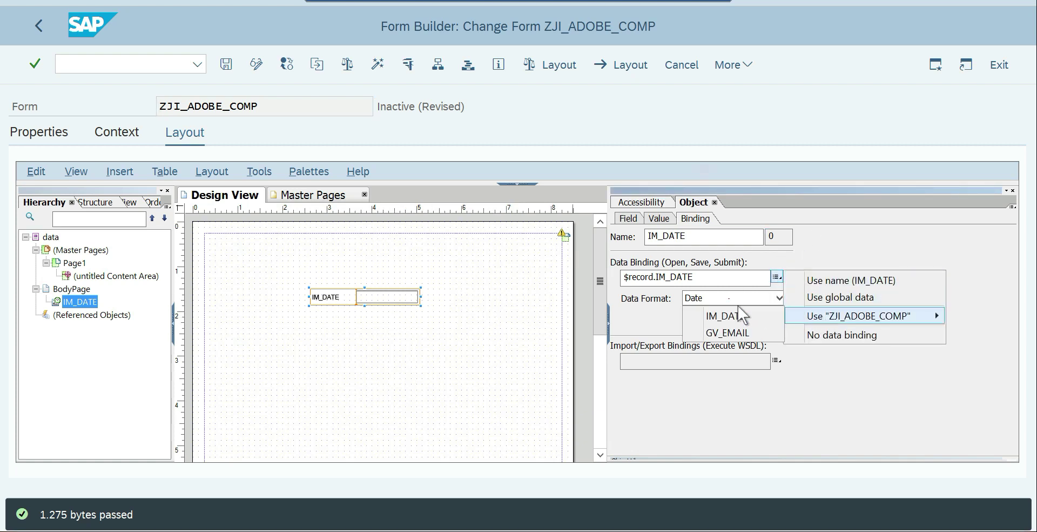
{"action": "left_click", "coordinate": [457, 312]}
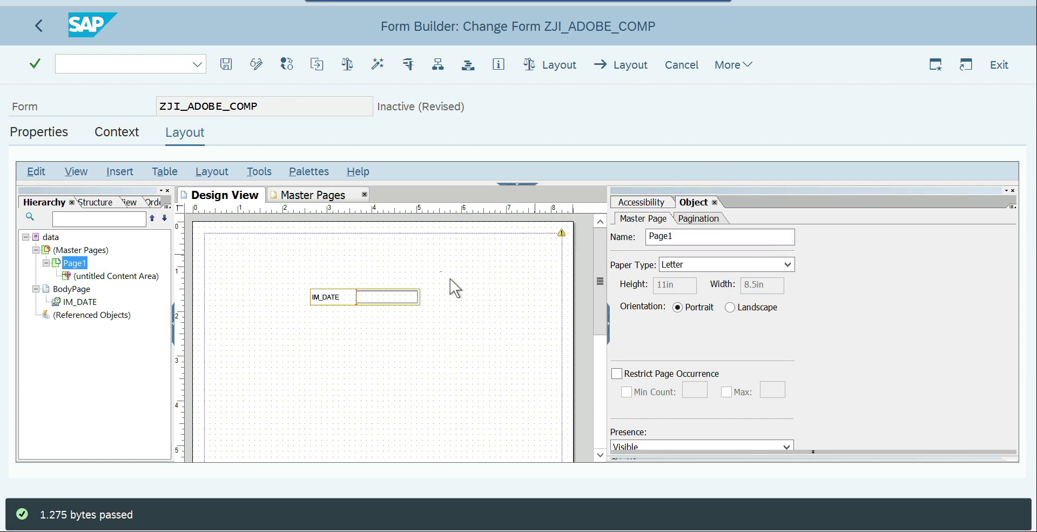
{"action": "left_click", "coordinate": [384, 308]}
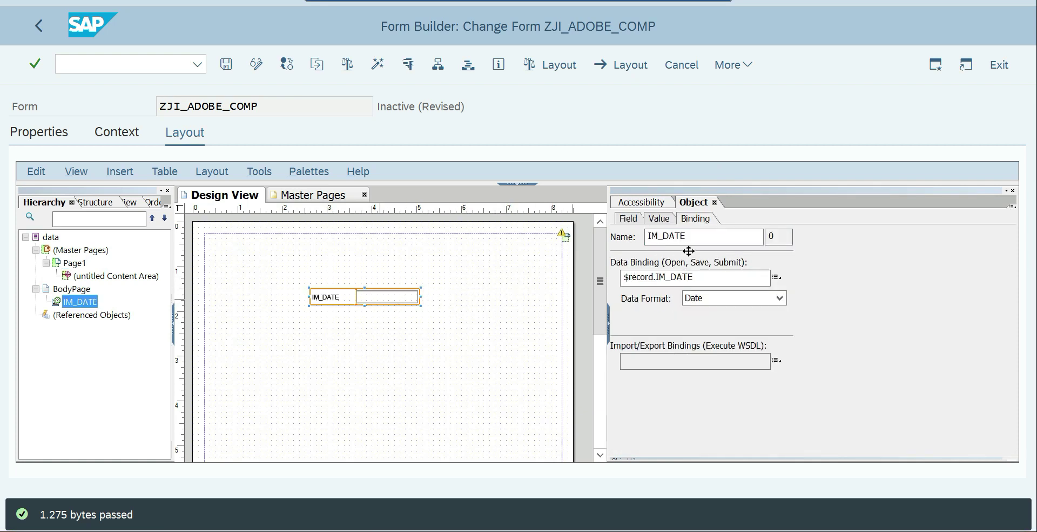
Undock the Object palette, expand the Barcodes group, and dock the palette below the Object Library, sharing the height about equally
{"action": "left_click", "coordinate": [1007, 190]}
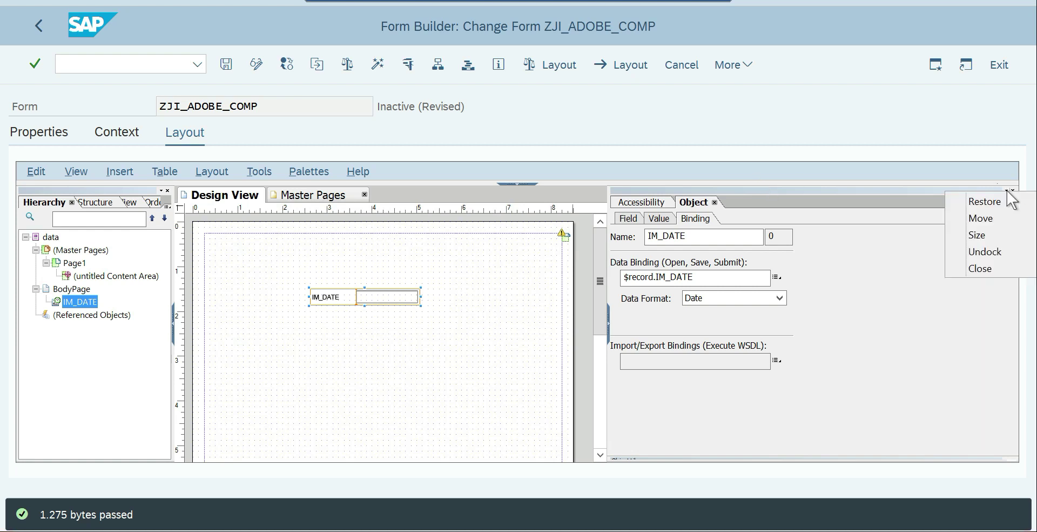
{"action": "left_click", "coordinate": [996, 253]}
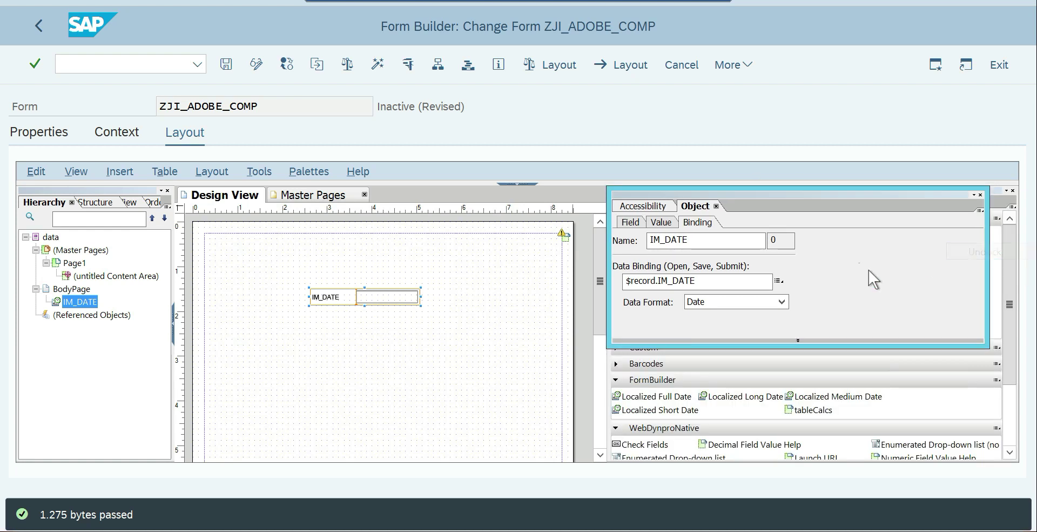
{"action": "left_click", "coordinate": [844, 363]}
{"action": "scroll", "coordinate": [844, 373], "scroll_direction": "down", "scroll_amount": 3}
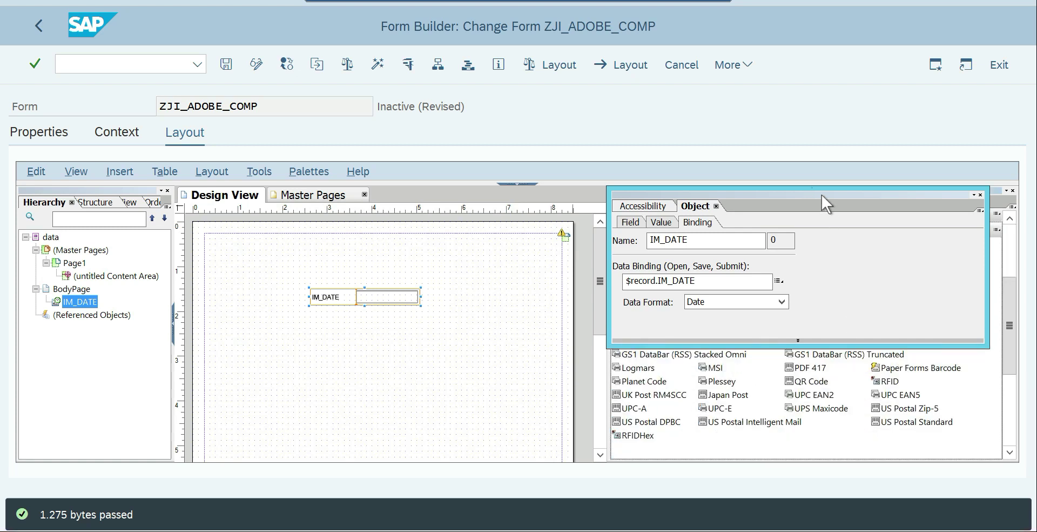
{"action": "left_click_drag", "start_coordinate": [827, 204], "coordinate": [829, 233]}
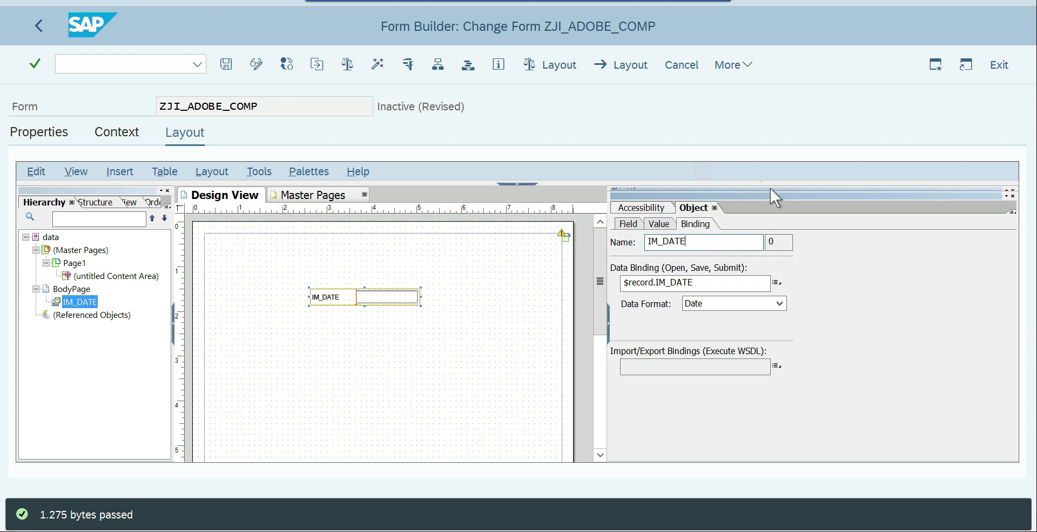
{"action": "left_click_drag", "start_coordinate": [775, 197], "coordinate": [780, 238]}
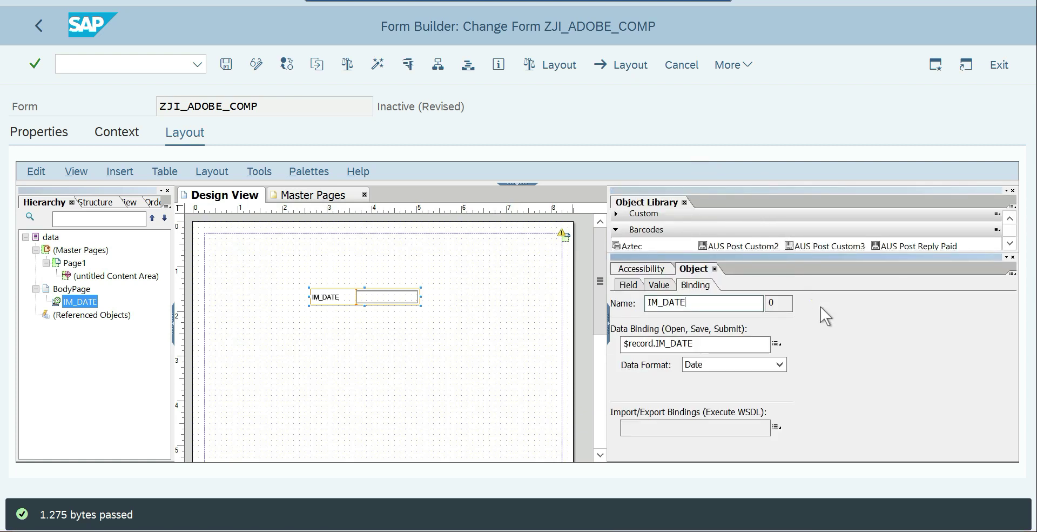
{"action": "left_click_drag", "start_coordinate": [827, 258], "coordinate": [827, 312]}
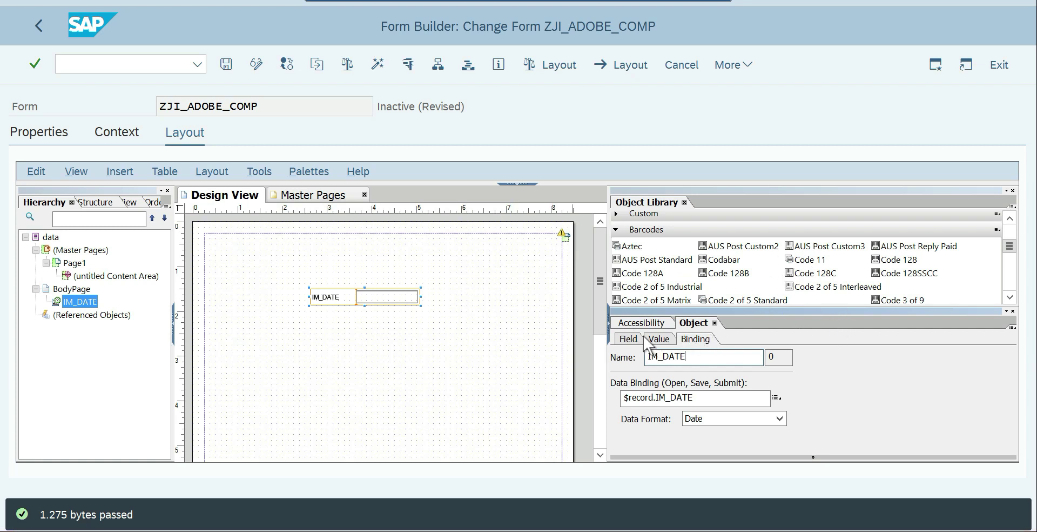
Try default values 1/1/2022, 1/1/22, 01/01/2022 and 01.01.2022 for the IM_DATE field
{"action": "left_click", "coordinate": [668, 342]}
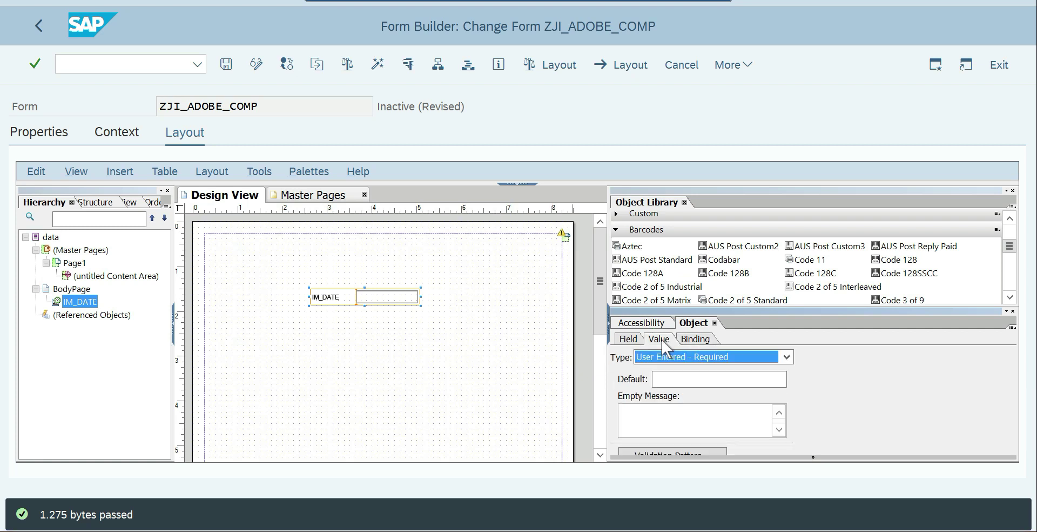
{"action": "left_click", "coordinate": [676, 381]}
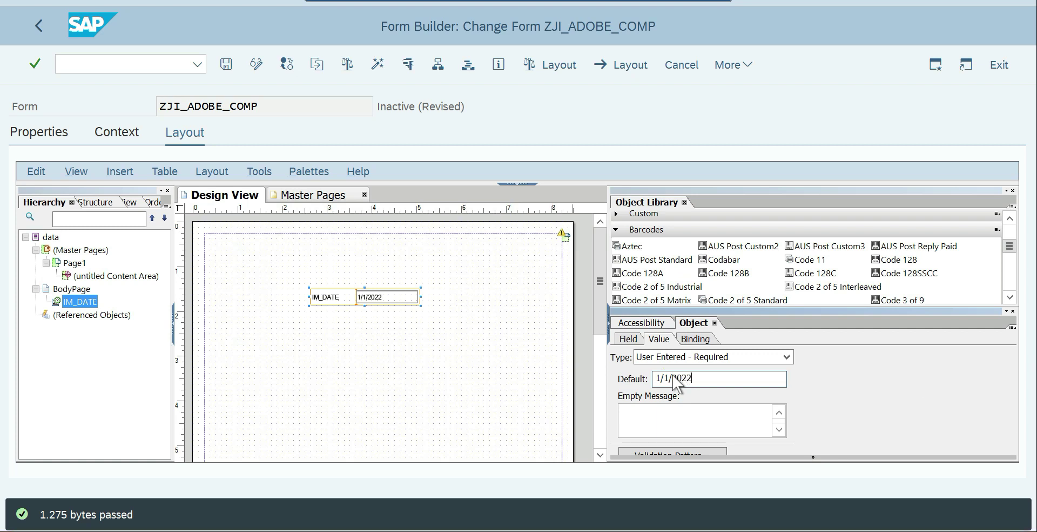
{"action": "key", "text": "Return"}
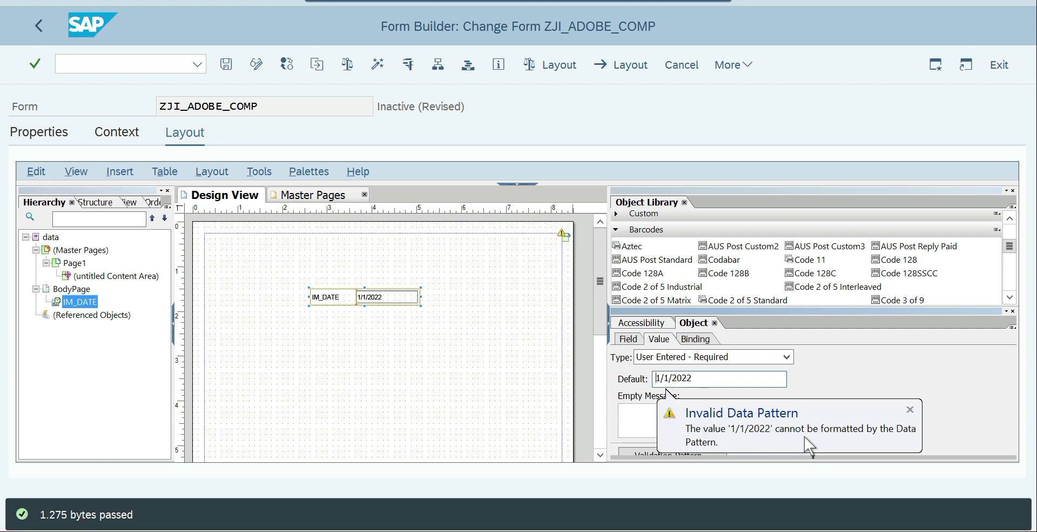
{"action": "left_click", "coordinate": [686, 381]}
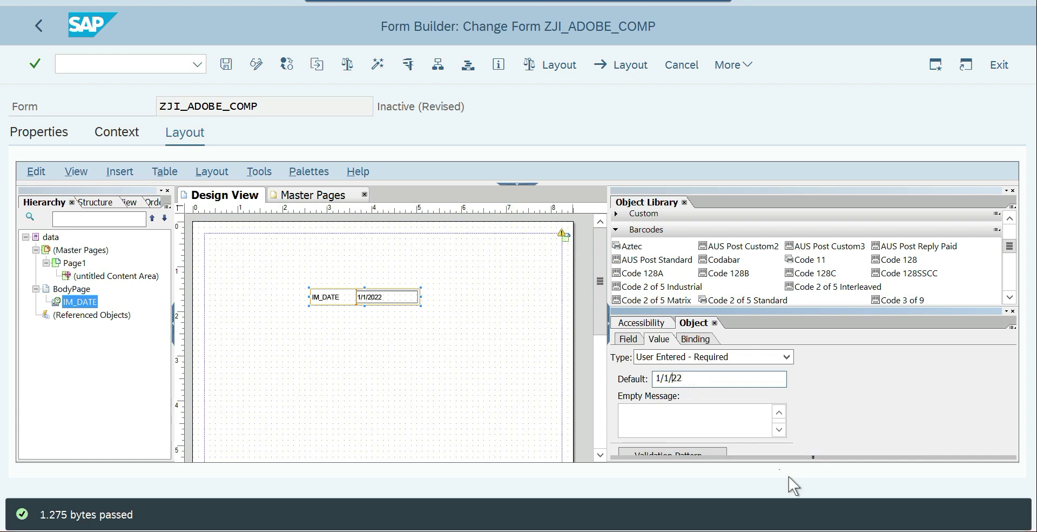
{"action": "left_click", "coordinate": [720, 411]}
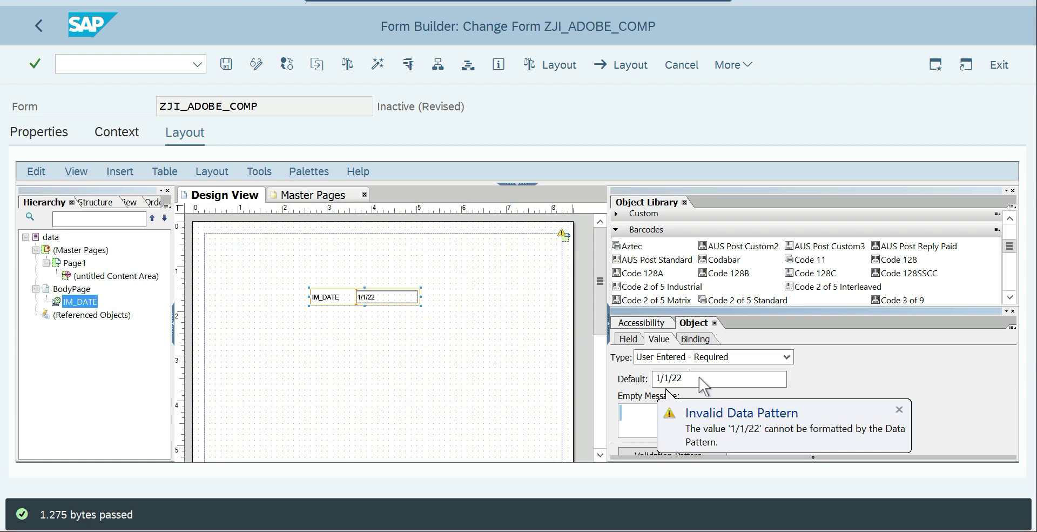
{"action": "left_click", "coordinate": [704, 385]}
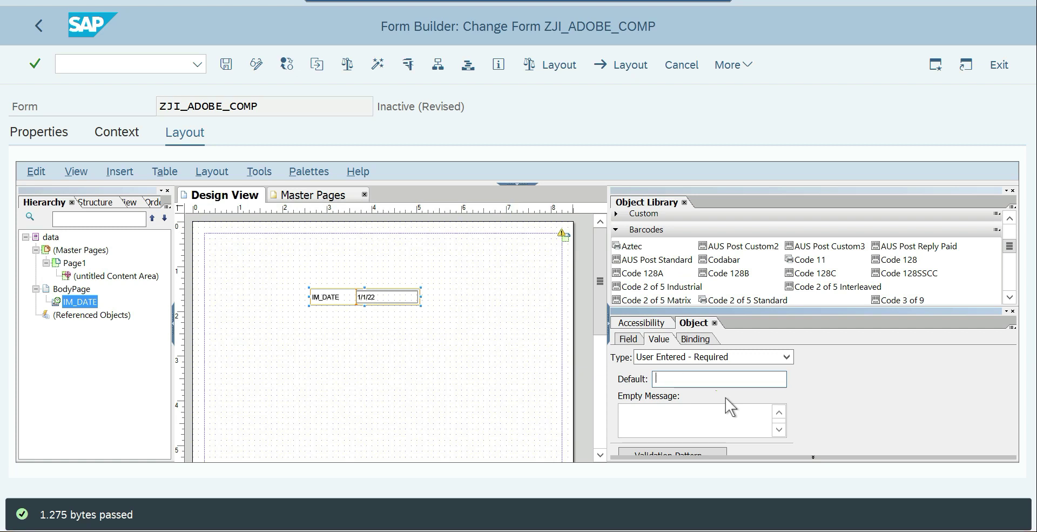
{"action": "type", "text": "01/01/2022"}
{"action": "key", "text": "Return"}
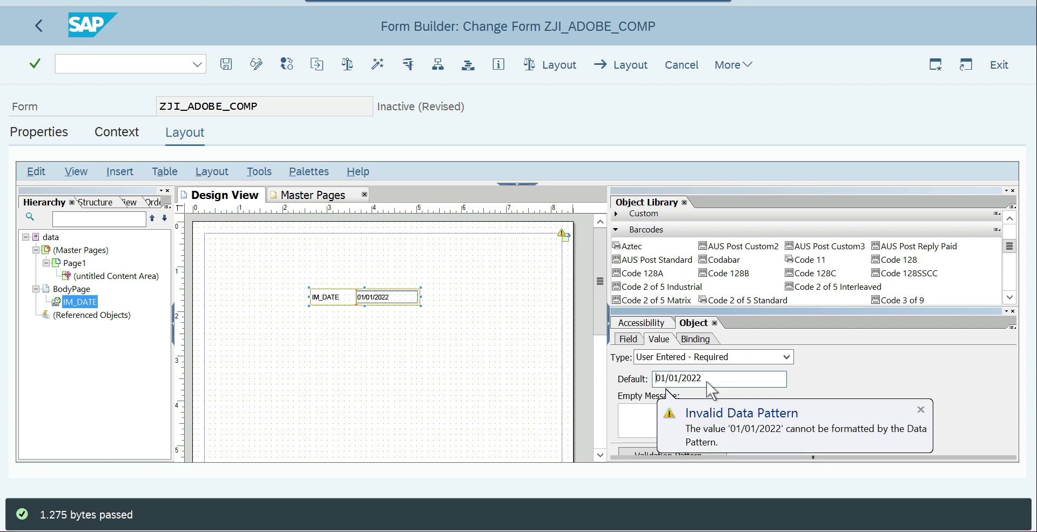
{"action": "left_click_drag", "start_coordinate": [702, 379], "coordinate": [652, 384]}
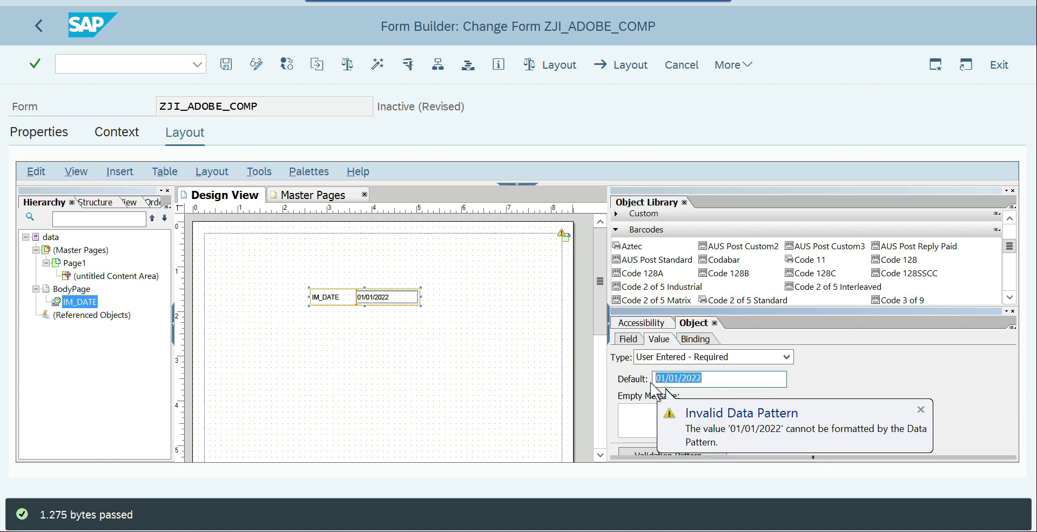
{"action": "type", "text": "01."}
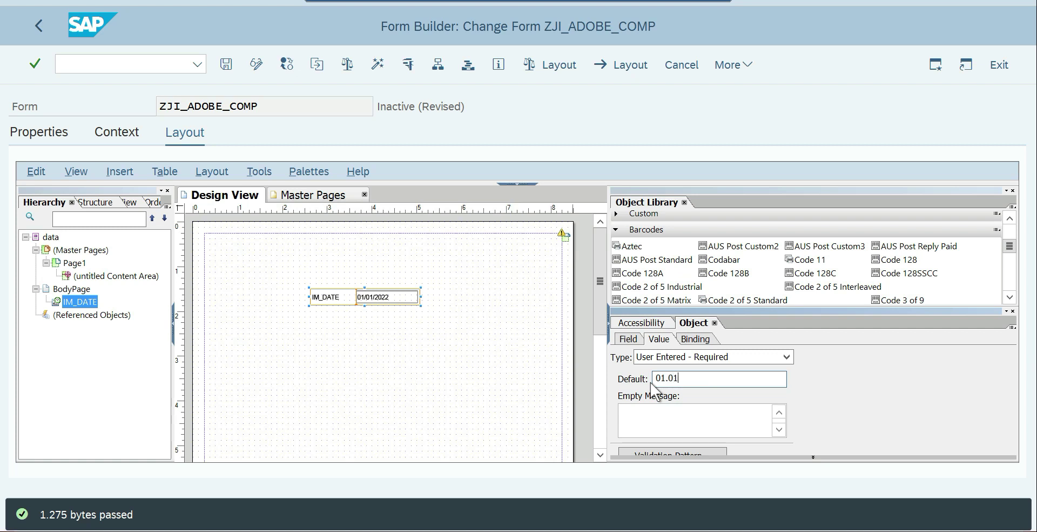
{"action": "key", "text": "Return"}
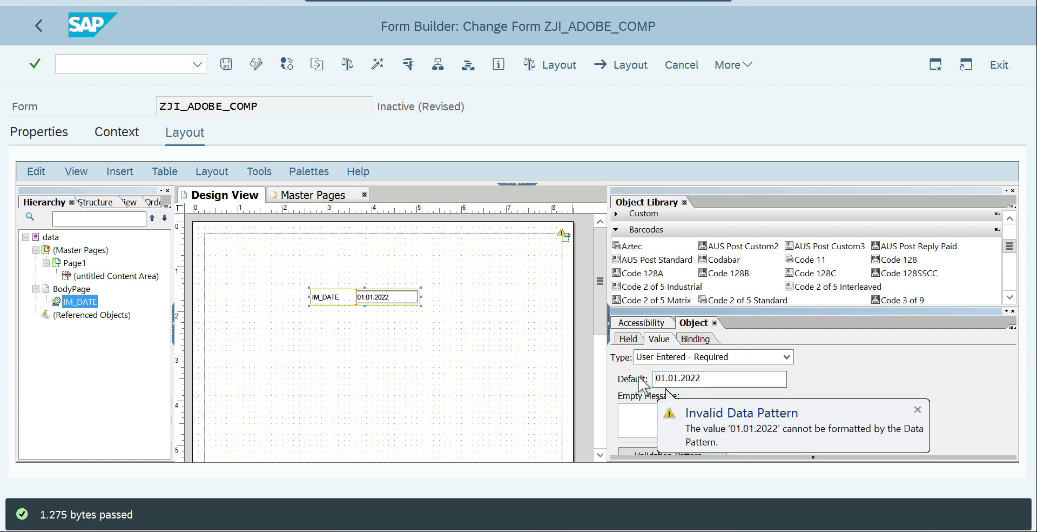
{"action": "key", "text": "End"}
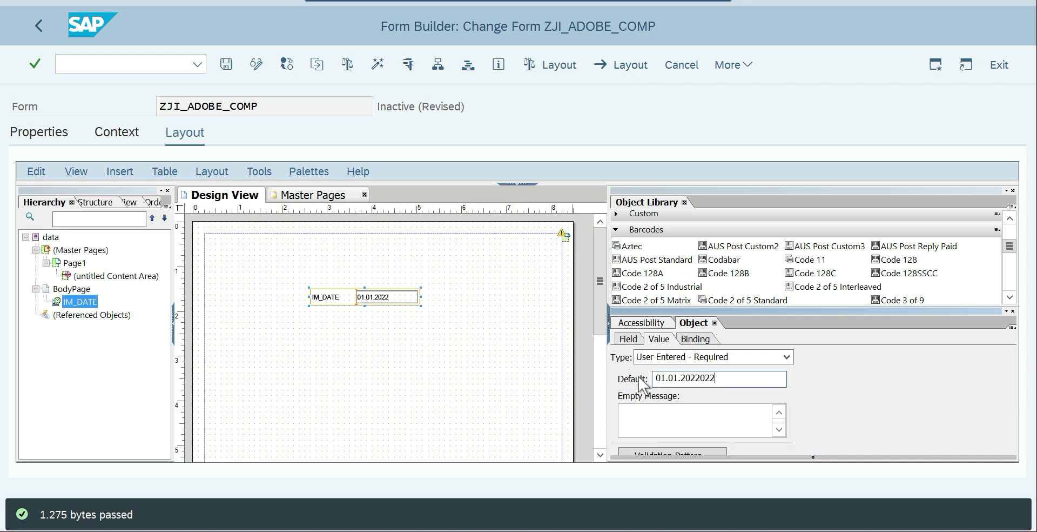
Set the IM_DATE field's default value to 2022-01-01
{"action": "key", "text": "ctrl+a"}
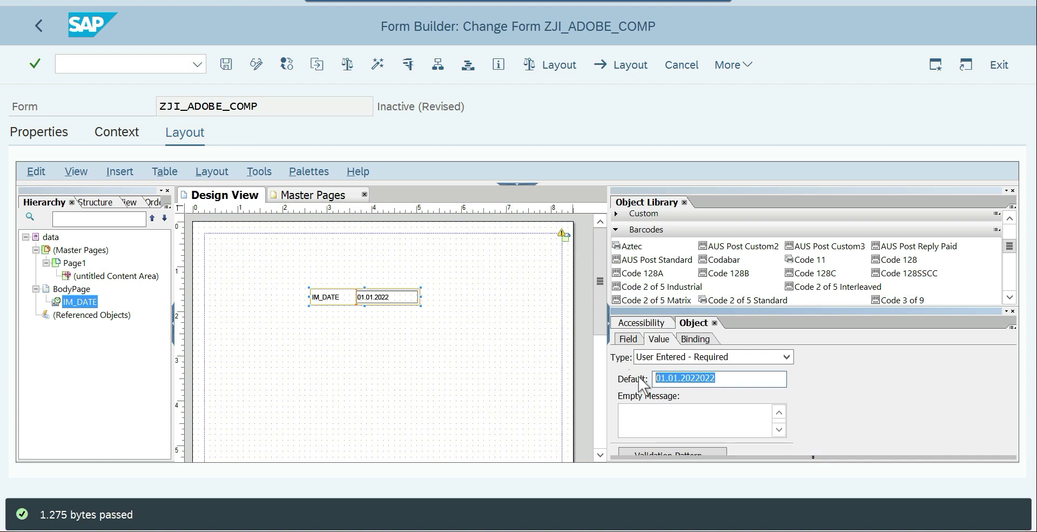
{"action": "type", "text": "2022-01-01"}
{"action": "key", "text": "Return"}
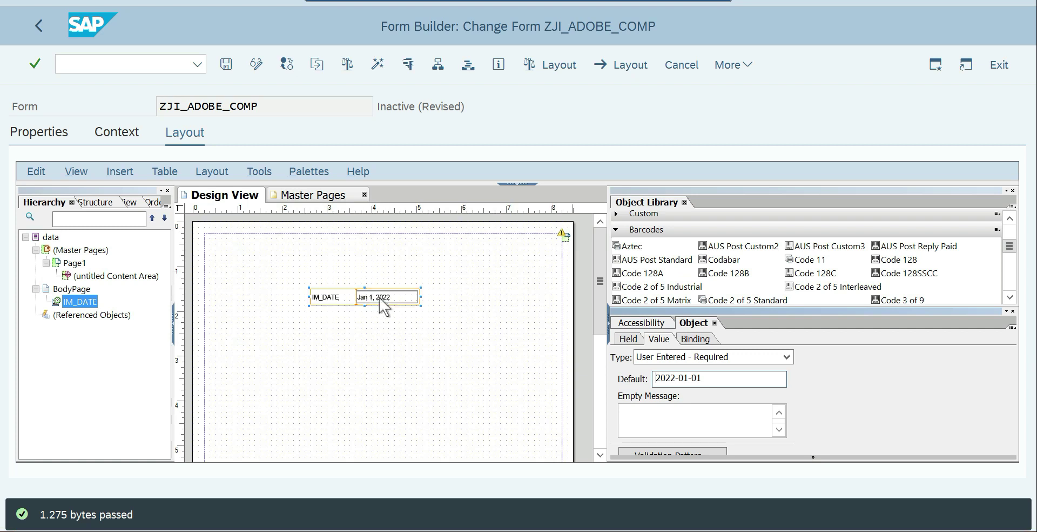
{"action": "mouse_move", "coordinate": [369, 303]}
{"action": "left_mouse_down"}
{"action": "mouse_move", "coordinate": [374, 312]}
{"action": "mouse_move", "coordinate": [377, 300]}
{"action": "left_mouse_up"}
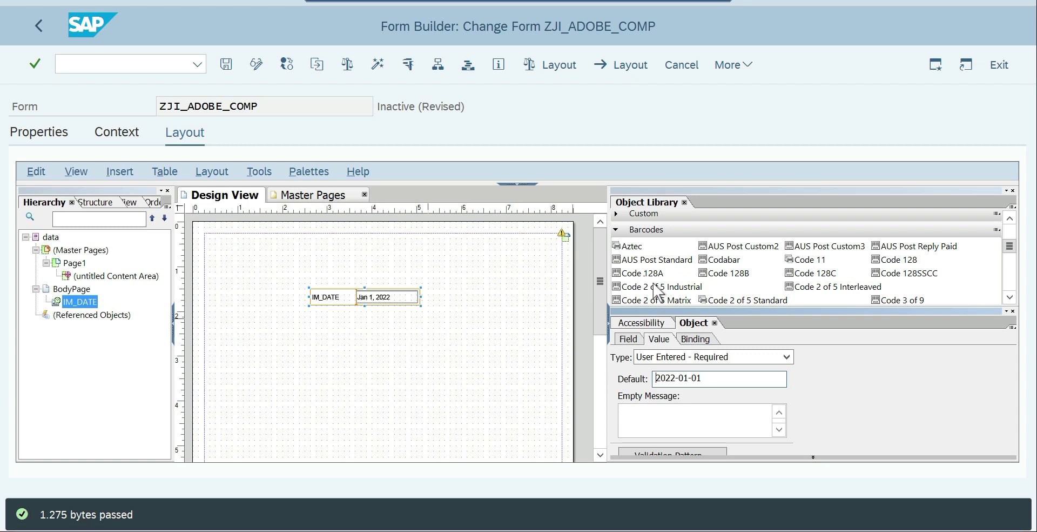
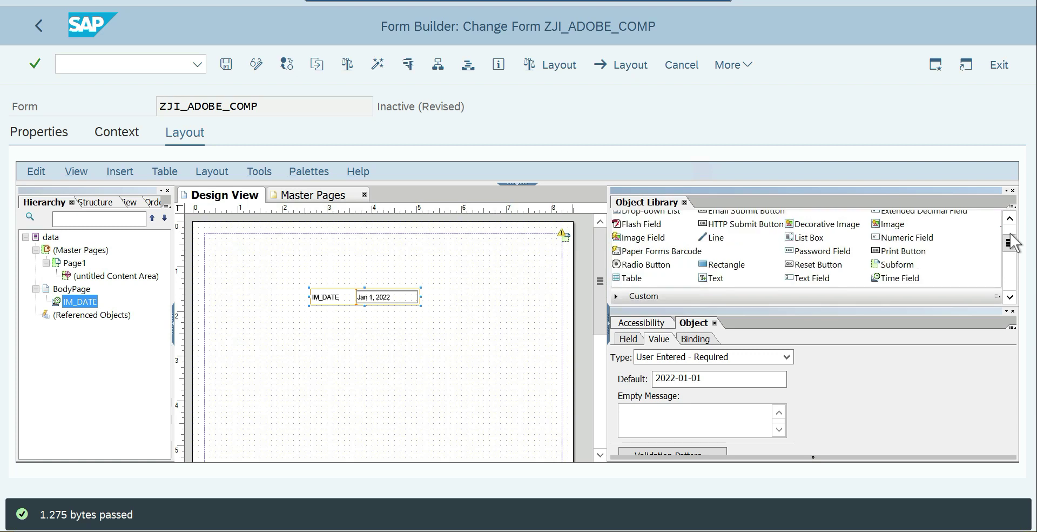
Collapse the Standard group, expand the Custom group of the Object Library, and place an Email Address field on the page below the date field
{"action": "left_click", "coordinate": [1011, 229]}
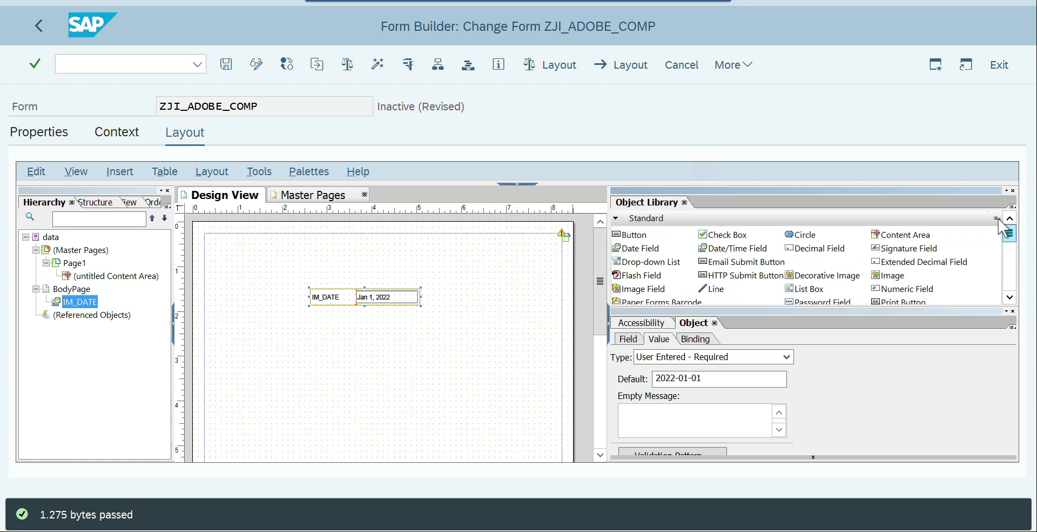
{"action": "left_click", "coordinate": [616, 219]}
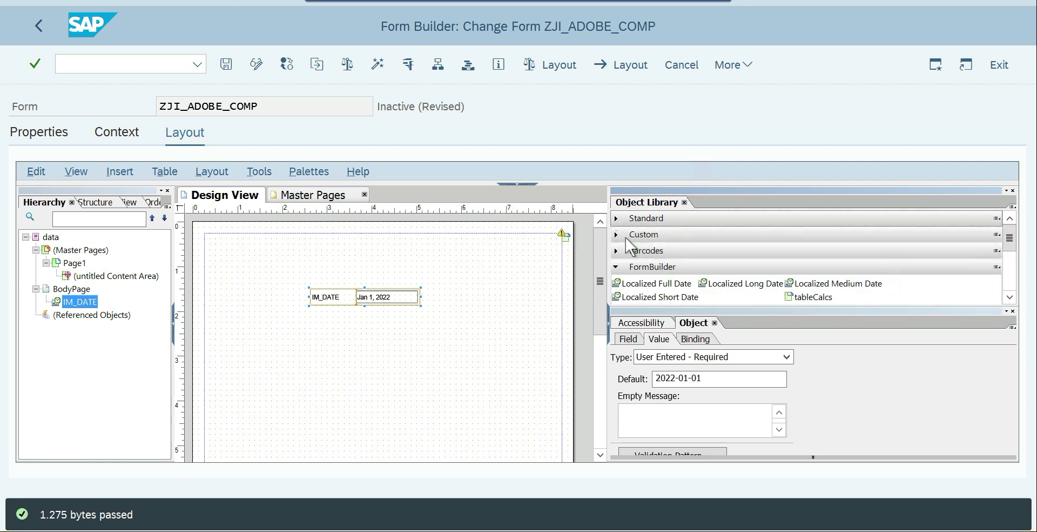
{"action": "left_click", "coordinate": [616, 234]}
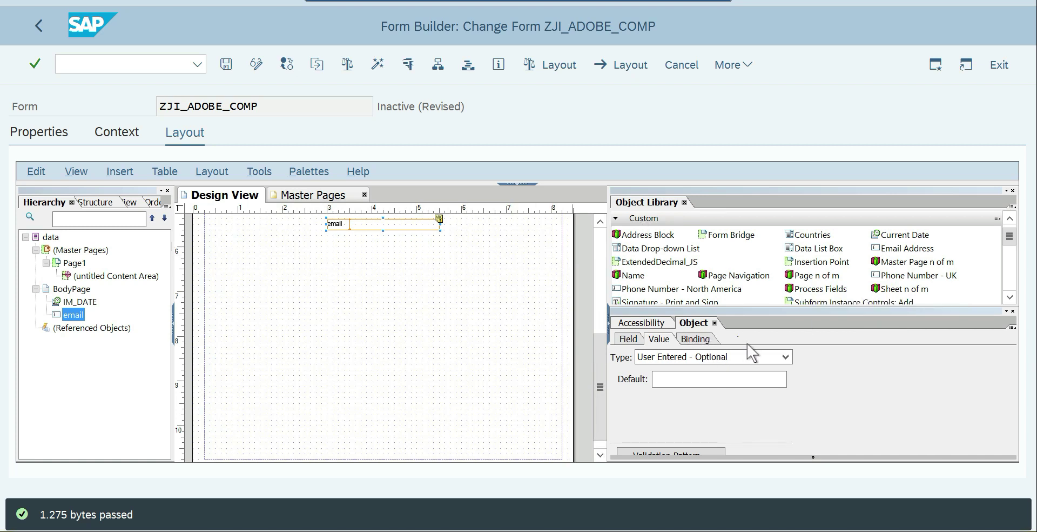
Bind the email field to GV_EMAIL from ZJI_ADOBE_COMP without updating any related properties
{"action": "left_click", "coordinate": [696, 345]}
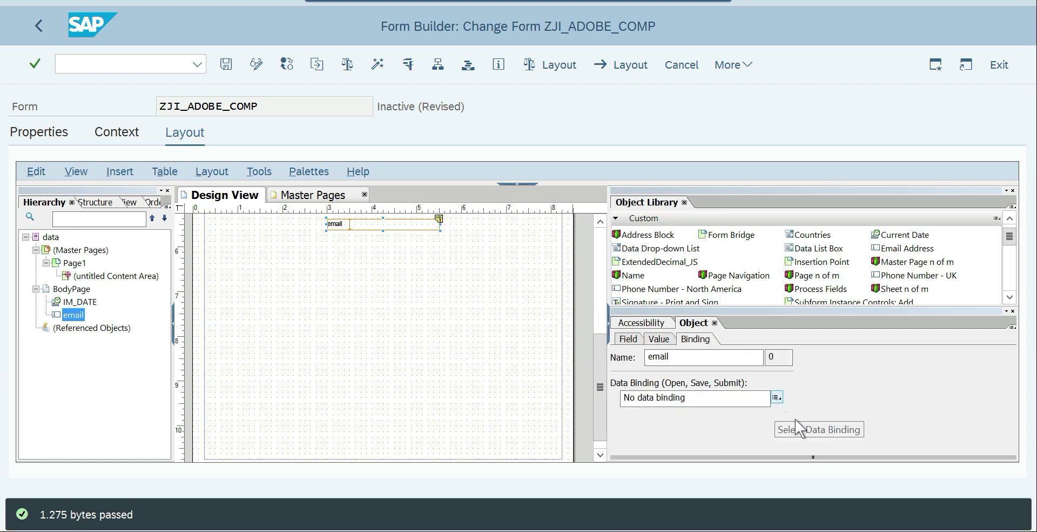
{"action": "left_click", "coordinate": [776, 398]}
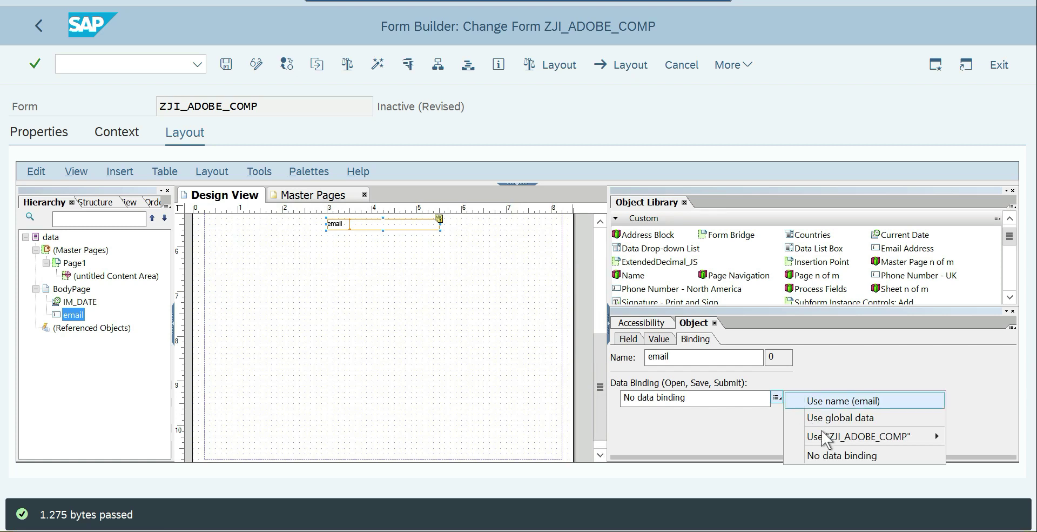
{"action": "mouse_move", "coordinate": [824, 439]}
{"action": "left_click", "coordinate": [743, 454]}
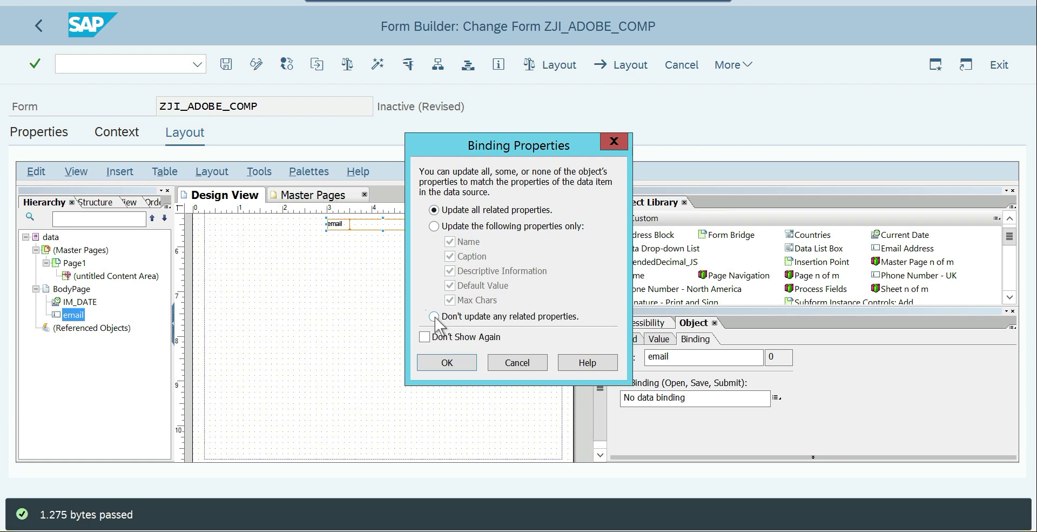
{"action": "left_click", "coordinate": [447, 362]}
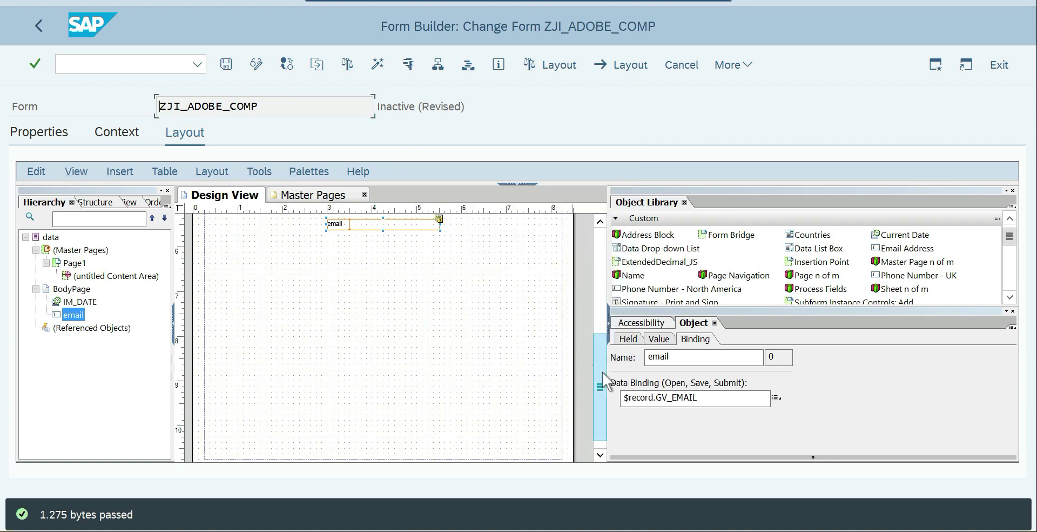
Leave the layout for the form's context and activate ZJI_ADOBE_COMP
{"action": "left_click", "coordinate": [601, 251]}
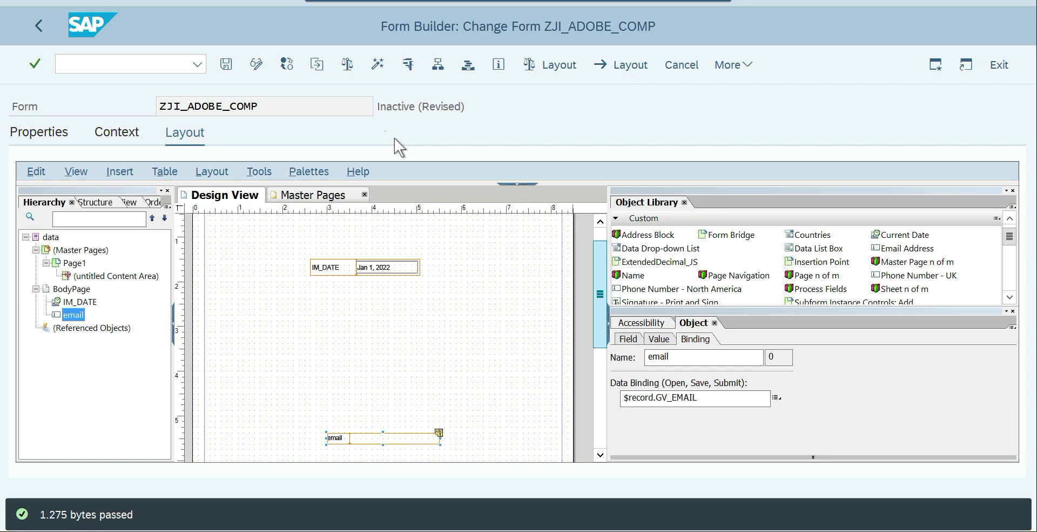
{"action": "key", "text": "ctrl+Page_Up"}
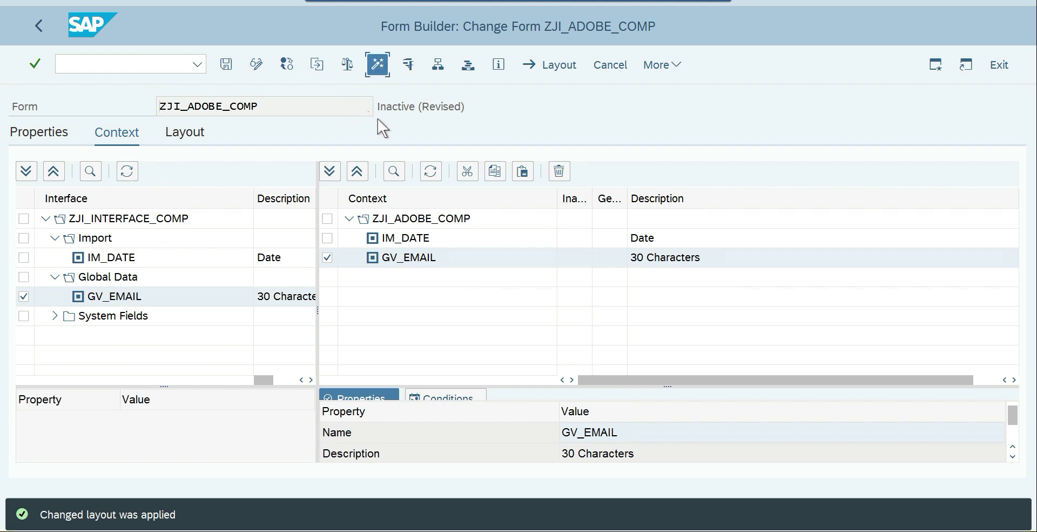
{"action": "key", "text": "ctrl+F3"}
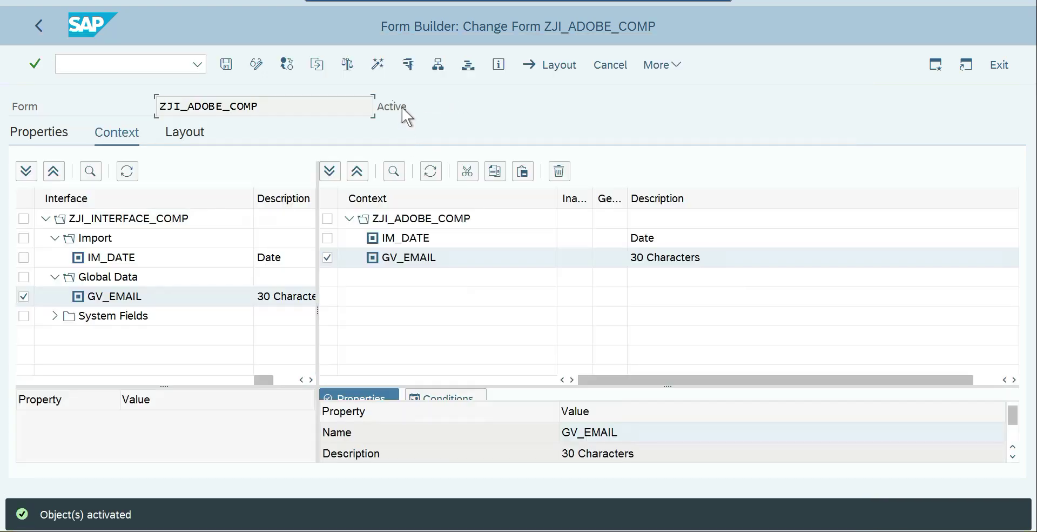
Test the form with IM_DATE left empty and open its print preview for output device LP01 as a PDF
{"action": "left_click", "coordinate": [408, 65]}
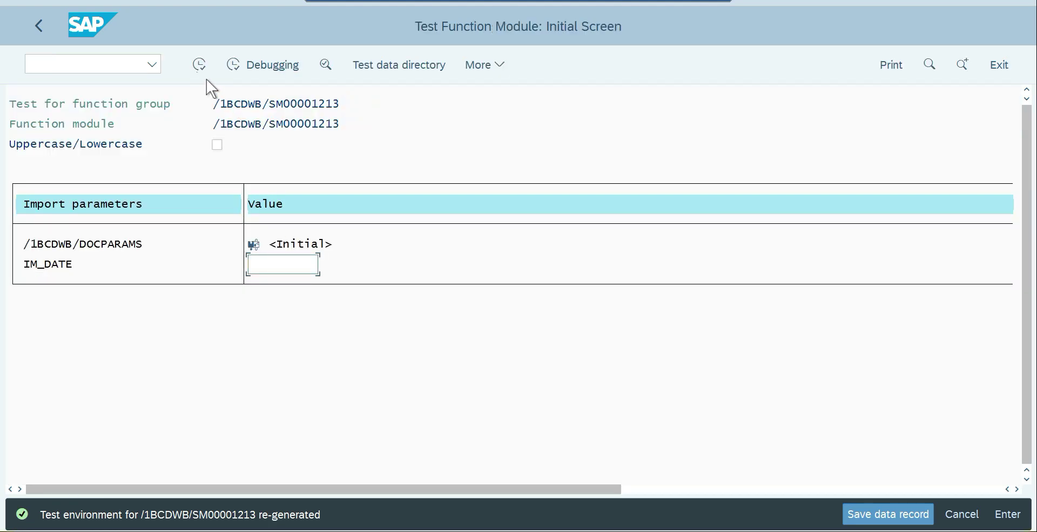
{"action": "left_click", "coordinate": [199, 64]}
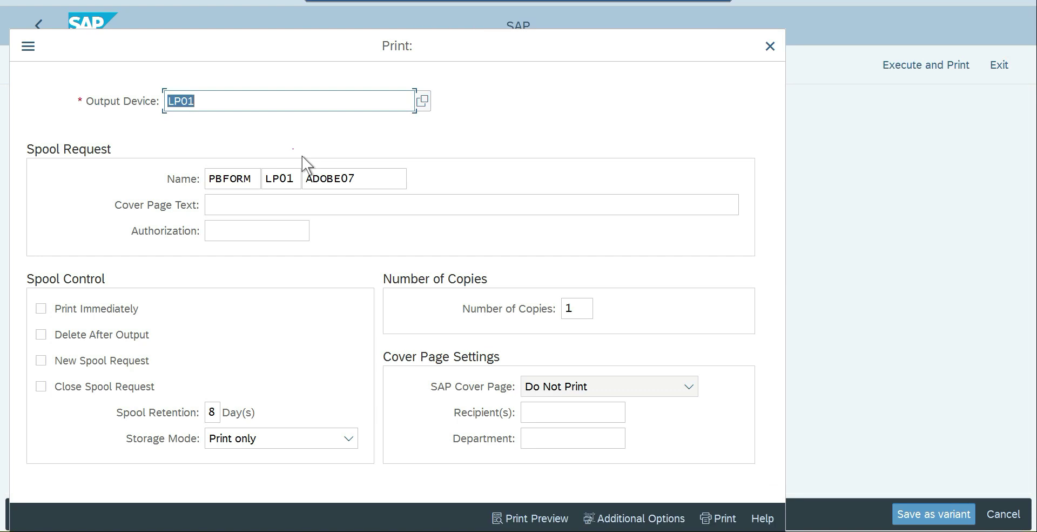
{"action": "left_click", "coordinate": [535, 520]}
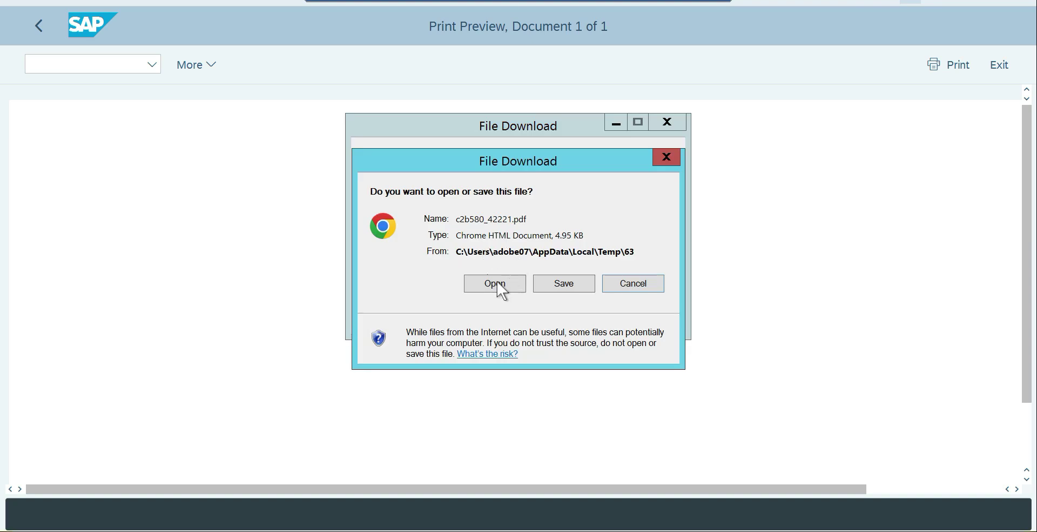
{"action": "left_click", "coordinate": [496, 288]}
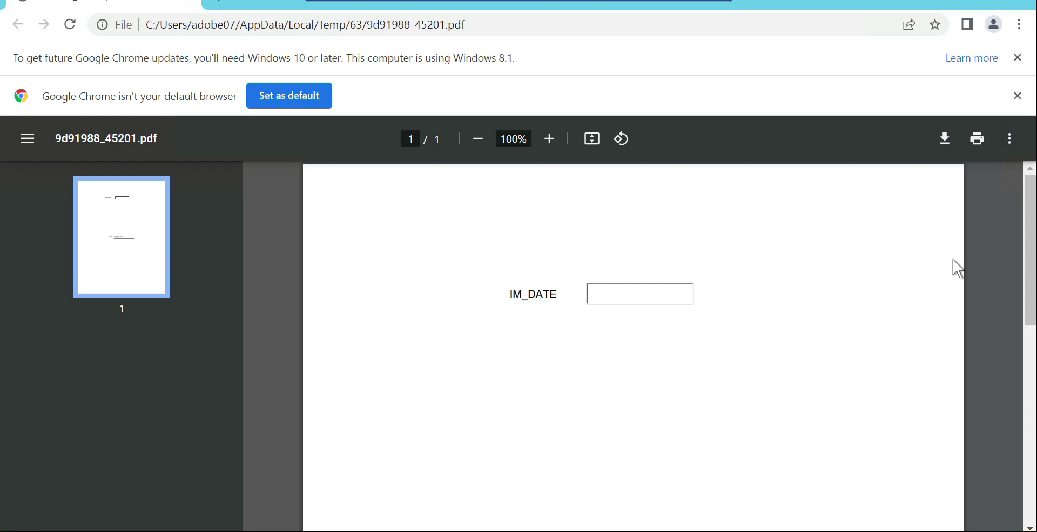
Examine the IM_DATE and email fields in the PDF and return to the function module test's initial screen
{"action": "left_click_drag", "start_coordinate": [1032, 248], "coordinate": [1033, 342]}
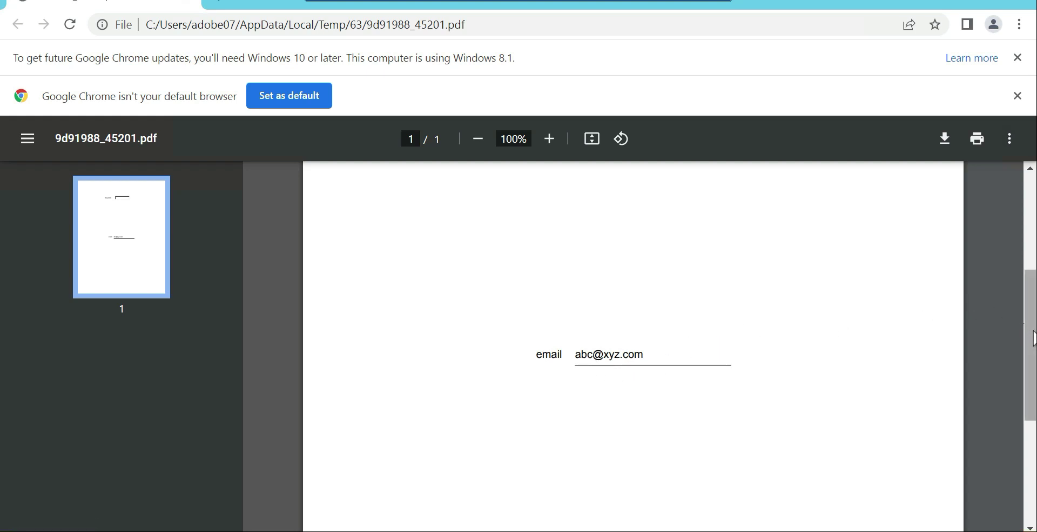
{"action": "left_click_drag", "start_coordinate": [1032, 283], "coordinate": [1032, 214]}
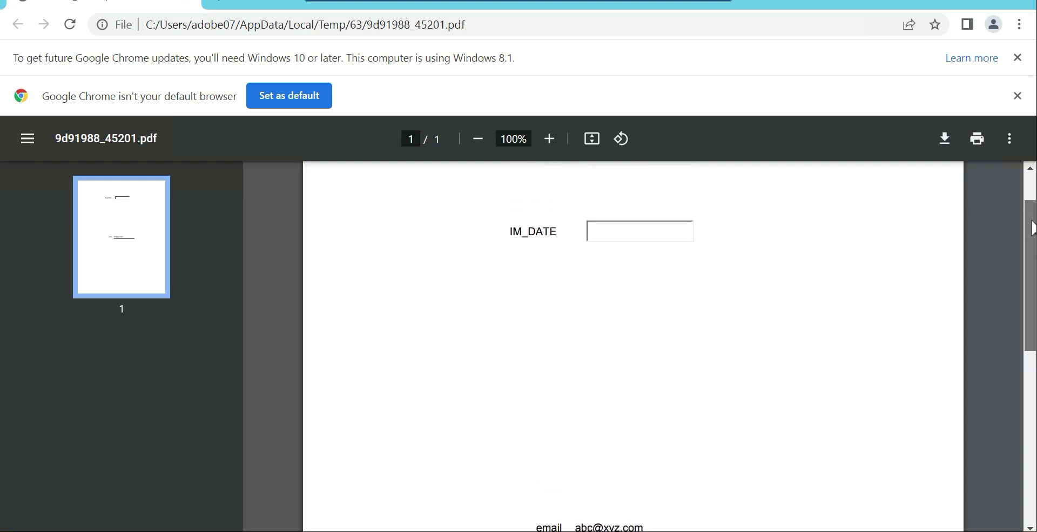
{"action": "scroll", "coordinate": [1032, 227], "scroll_direction": "up", "scroll_amount": 1}
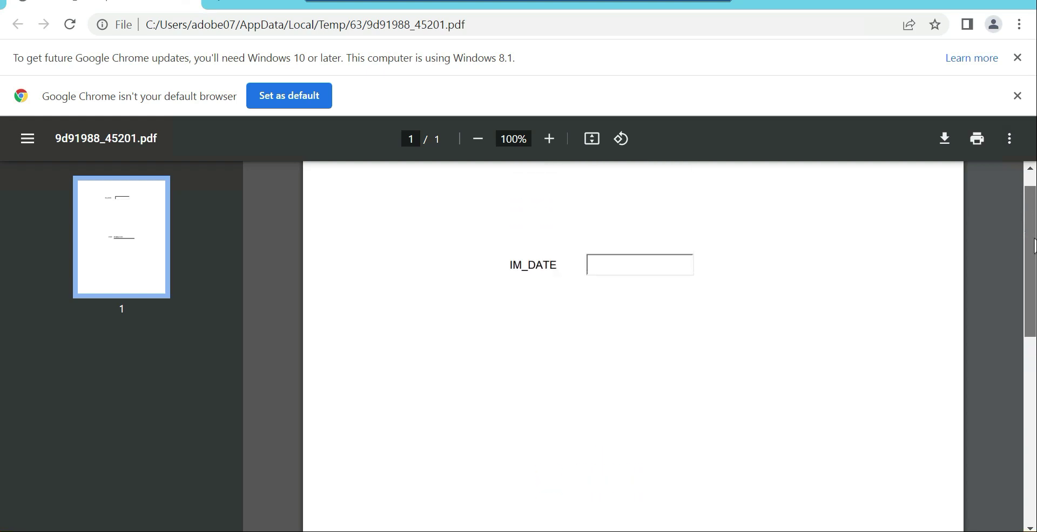
{"action": "scroll", "coordinate": [1035, 246], "scroll_direction": "down", "scroll_amount": 1}
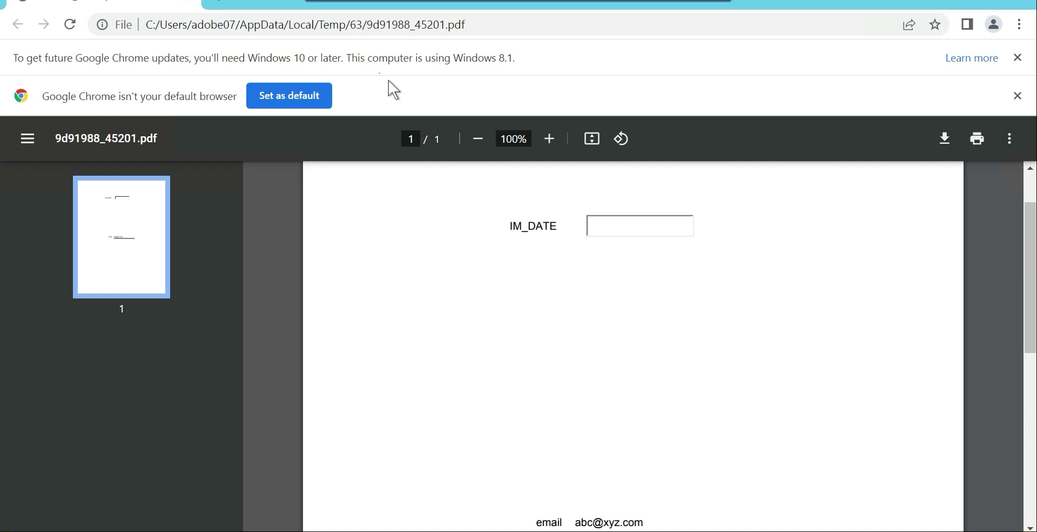
{"action": "left_click", "coordinate": [1026, 3]}
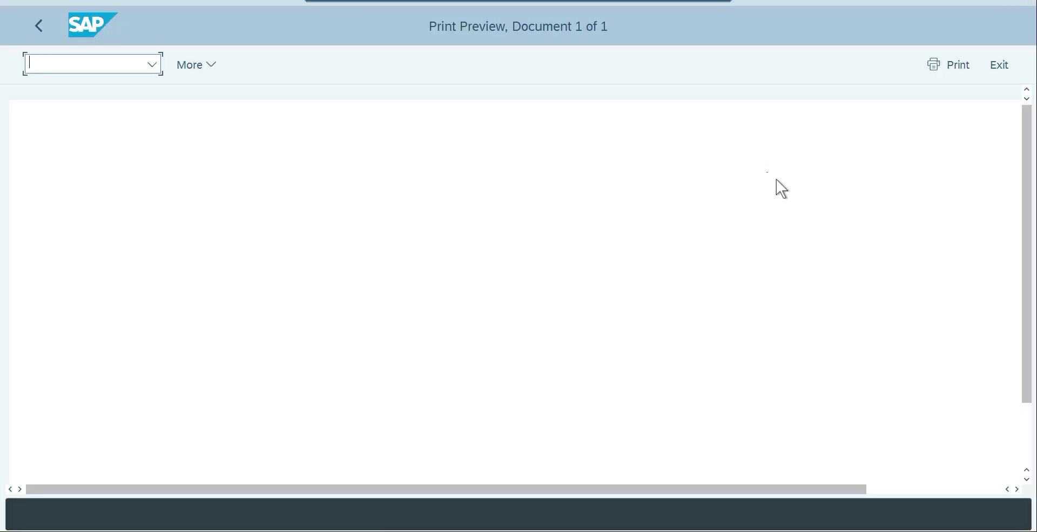
{"action": "left_click", "coordinate": [39, 26]}
{"action": "left_click", "coordinate": [39, 26]}
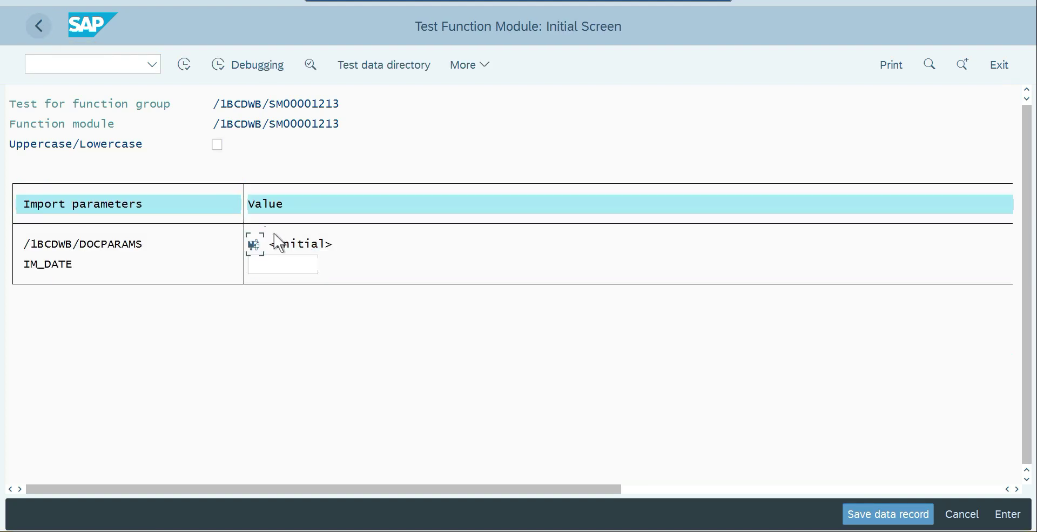
Try 20240101 for the IM_DATE import parameter, replace it with 01.01.2024, and run the test
{"action": "left_click", "coordinate": [281, 264]}
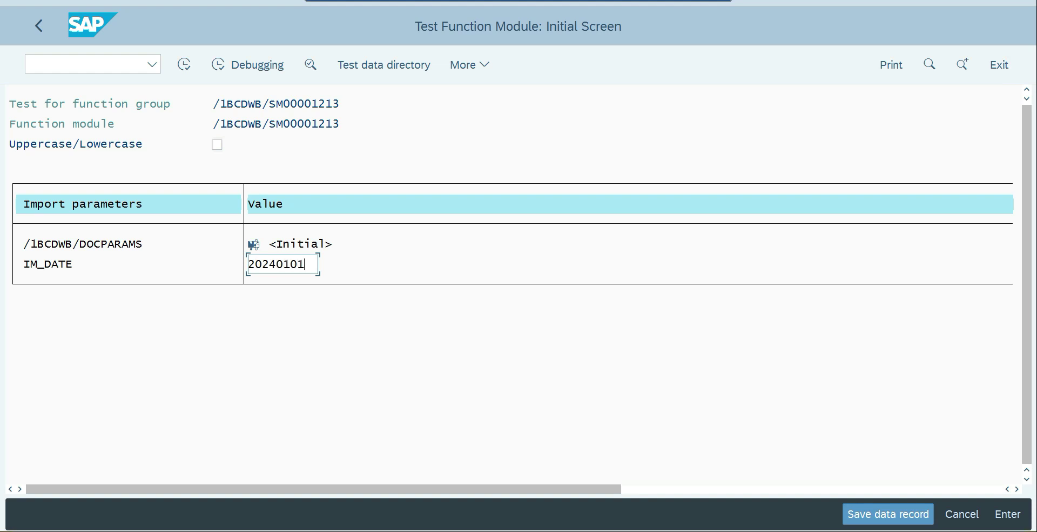
{"action": "key", "text": "Return"}
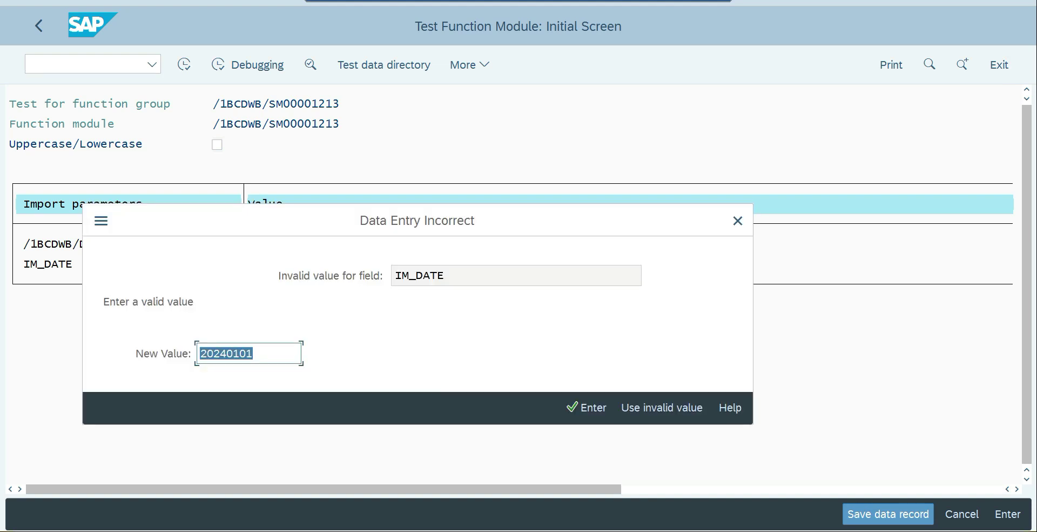
{"action": "type", "text": "01.01."}
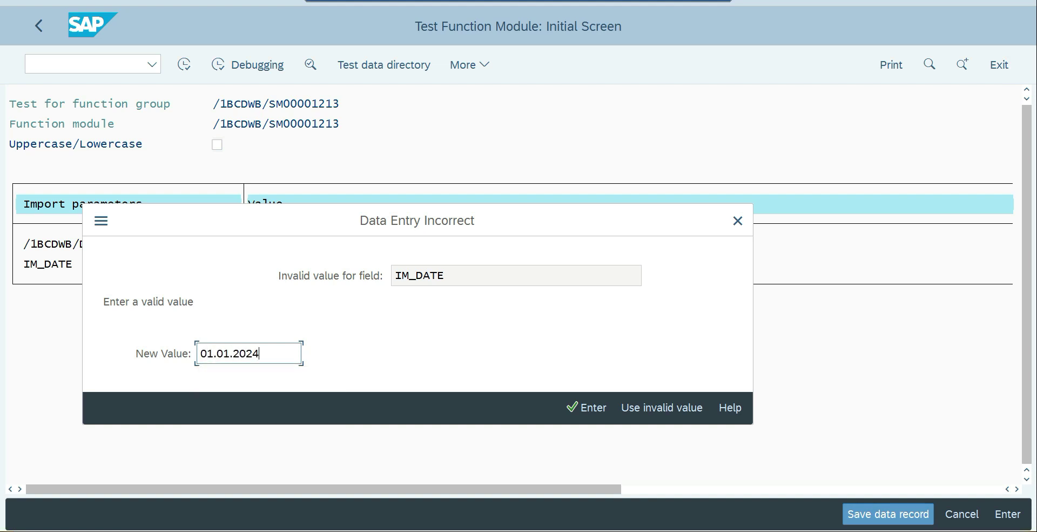
{"action": "left_click", "coordinate": [588, 417]}
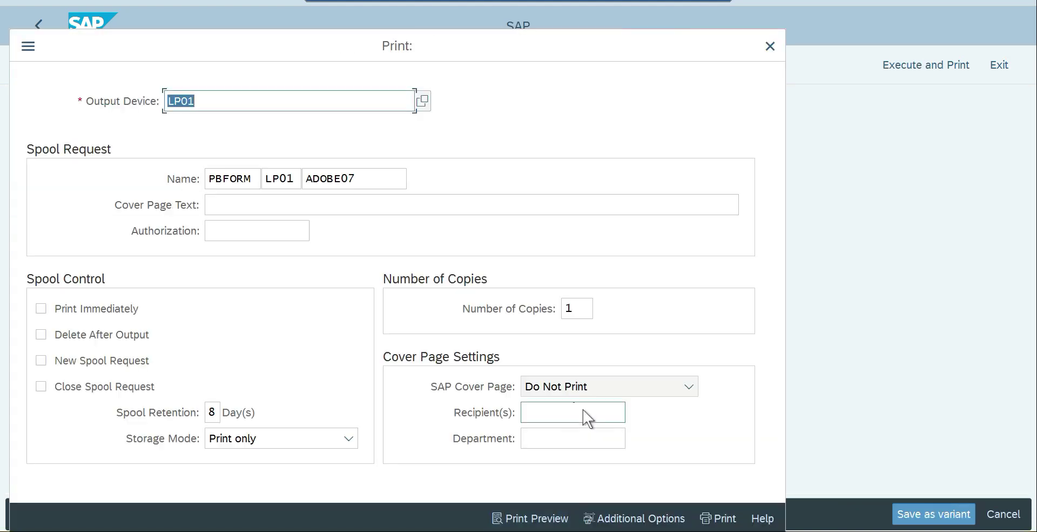
Open the print preview as a PDF and examine the IM_DATE and email fields
{"action": "left_click", "coordinate": [531, 518]}
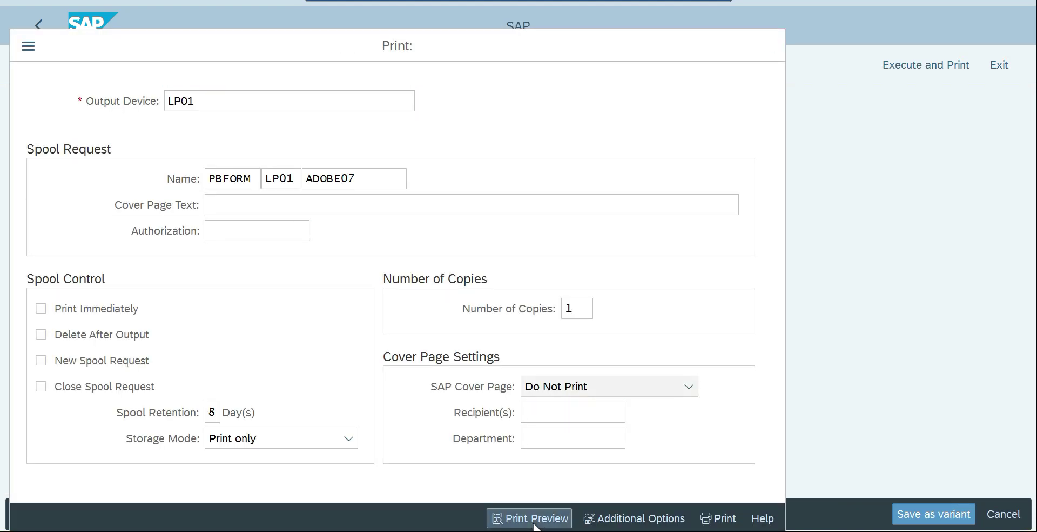
{"action": "left_click", "coordinate": [494, 285]}
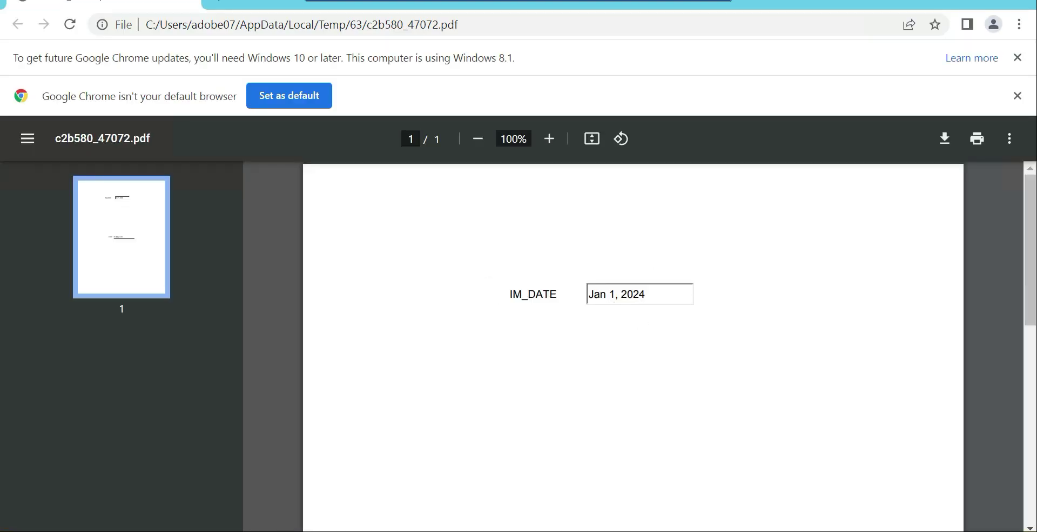
{"action": "scroll", "coordinate": [1032, 231], "scroll_direction": "down", "scroll_amount": 2}
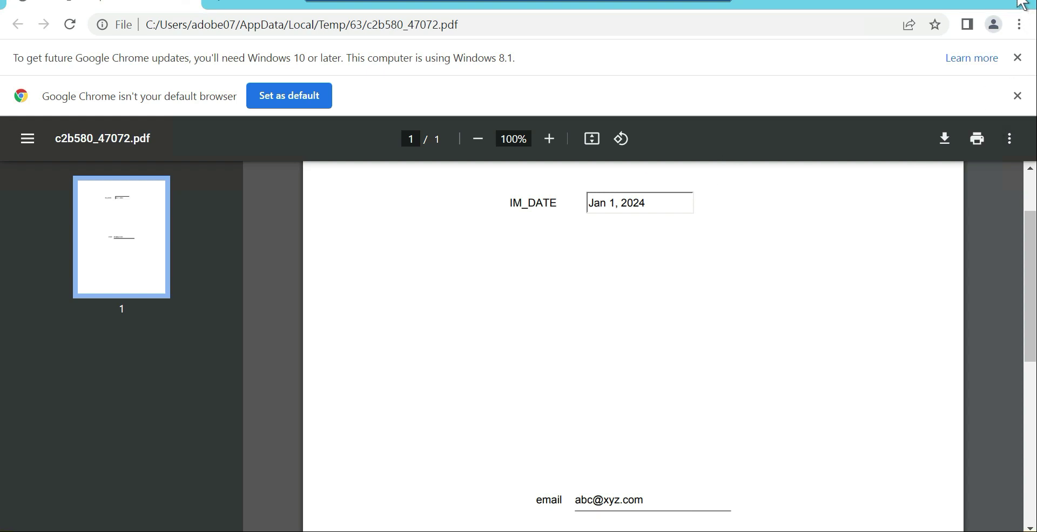
Close the PDF, leave the function module test, and return to the layout of ZJI_ADOBE_COMP
{"action": "key", "text": "ctrl+w"}
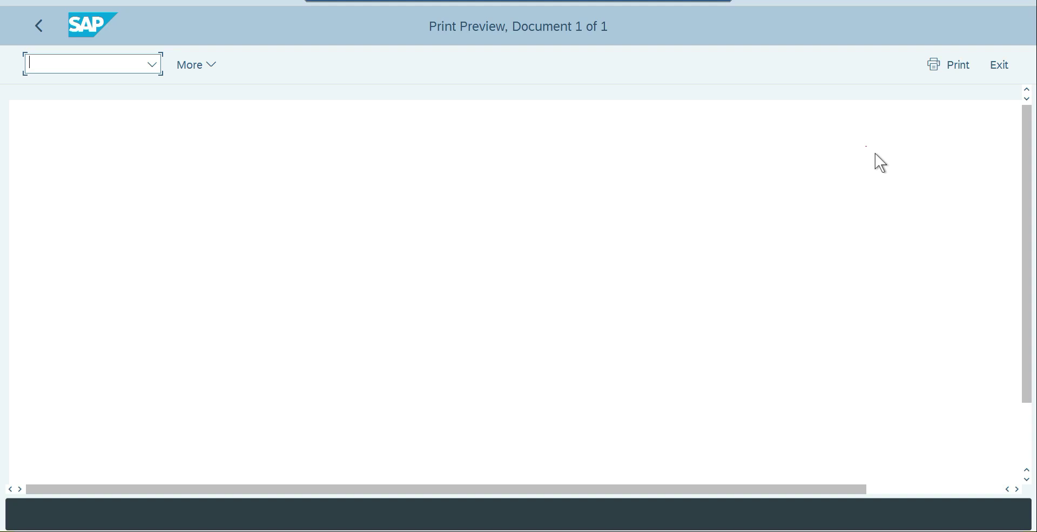
{"action": "left_click", "coordinate": [40, 28]}
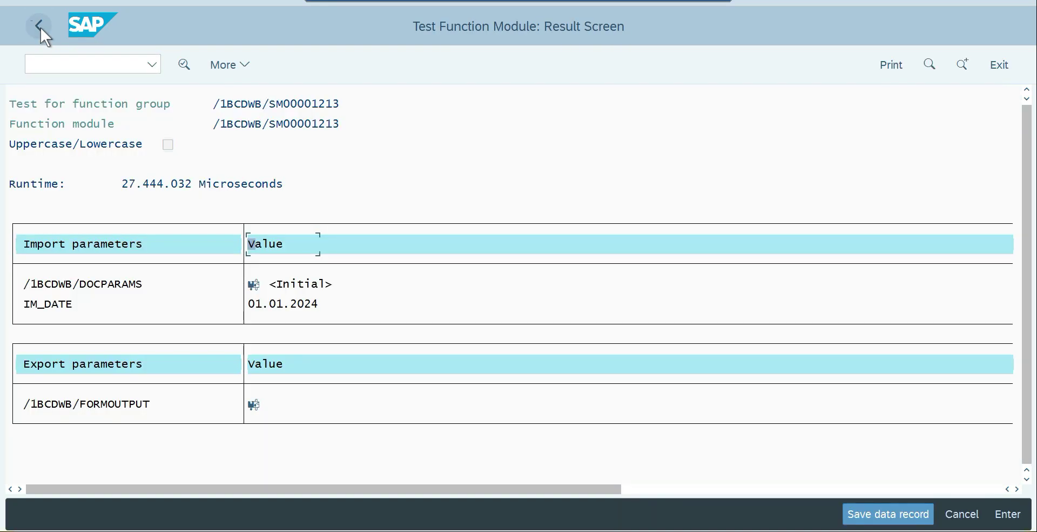
{"action": "left_click", "coordinate": [40, 28]}
{"action": "left_click", "coordinate": [40, 28]}
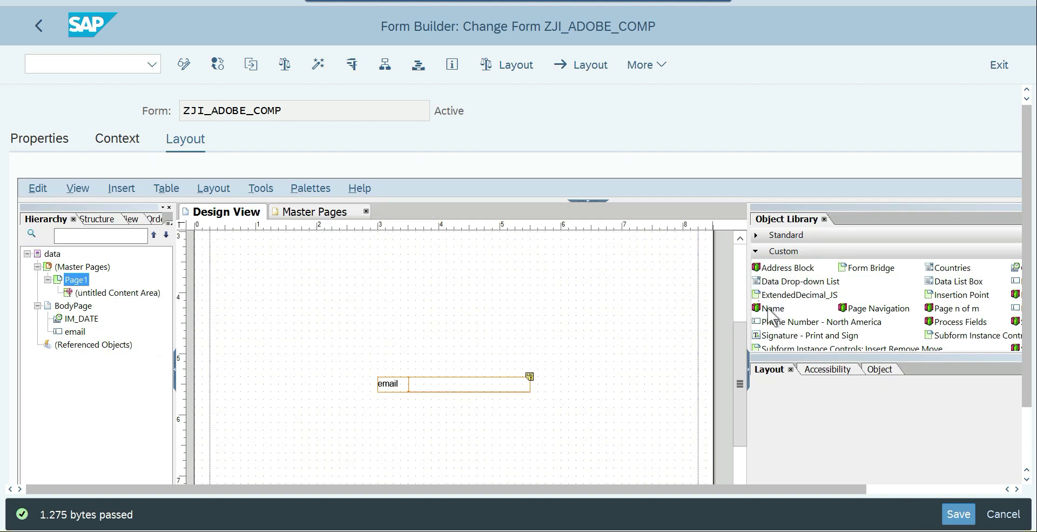
Add a Name object from the Custom group to the page and delete the duplicate Last, First and Initial fields
{"action": "mouse_move", "coordinate": [769, 312]}
{"action": "left_mouse_down"}
{"action": "mouse_move", "coordinate": [527, 377]}
{"action": "mouse_move", "coordinate": [475, 305]}
{"action": "left_mouse_up"}
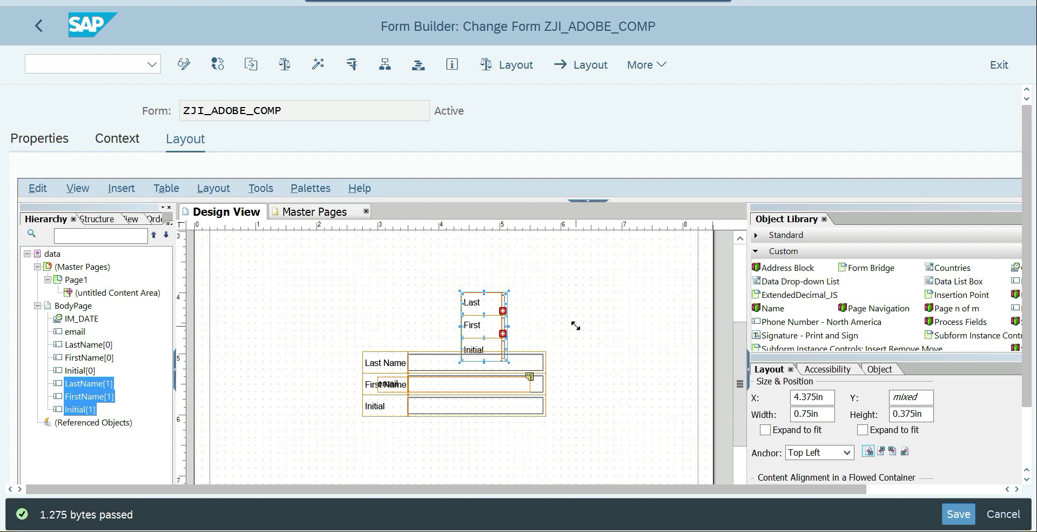
{"action": "key", "text": "Delete"}
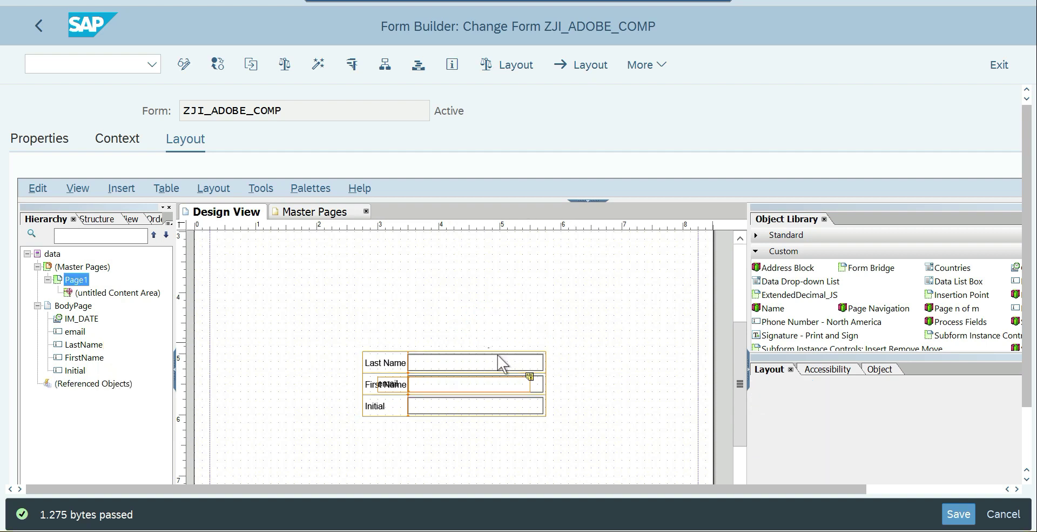
Move the email, Last Name, First Name and Initial fields together up and left to about 1 in from the page's left edge
{"action": "left_click_drag", "start_coordinate": [322, 323], "coordinate": [597, 444]}
{"action": "left_click_drag", "start_coordinate": [484, 344], "coordinate": [377, 239]}
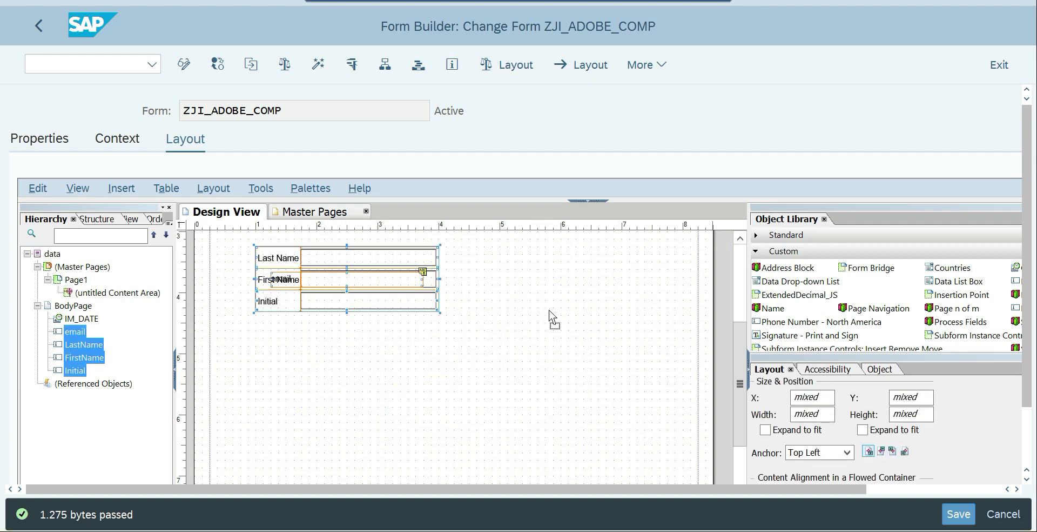
{"action": "left_click", "coordinate": [357, 315]}
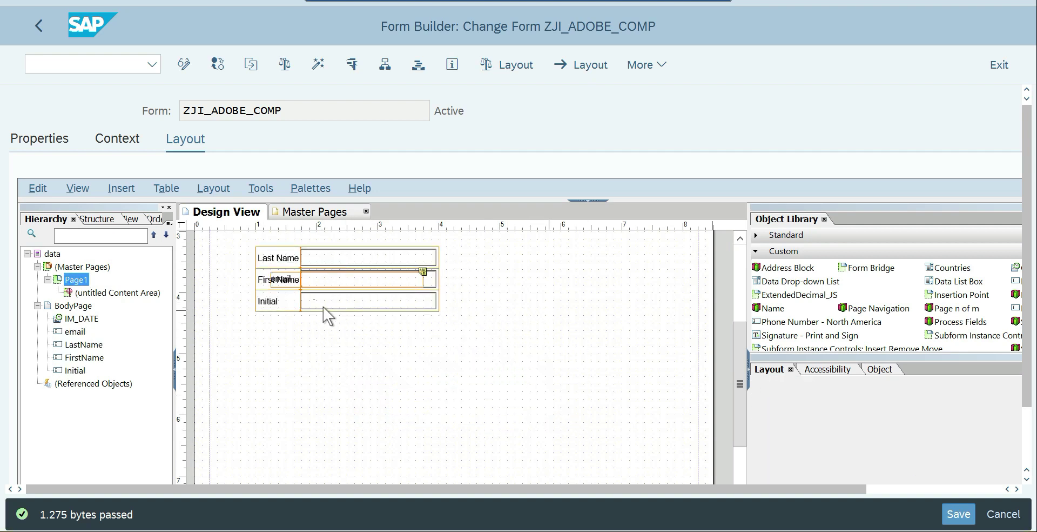
Move the email field to about half an inch below Initial and place First Name back between Last Name and Initial
{"action": "left_click", "coordinate": [286, 290]}
{"action": "left_click_drag", "start_coordinate": [281, 279], "coordinate": [517, 288]}
{"action": "left_click_drag", "start_coordinate": [294, 288], "coordinate": [309, 361]}
{"action": "left_click_drag", "start_coordinate": [515, 287], "coordinate": [282, 283]}
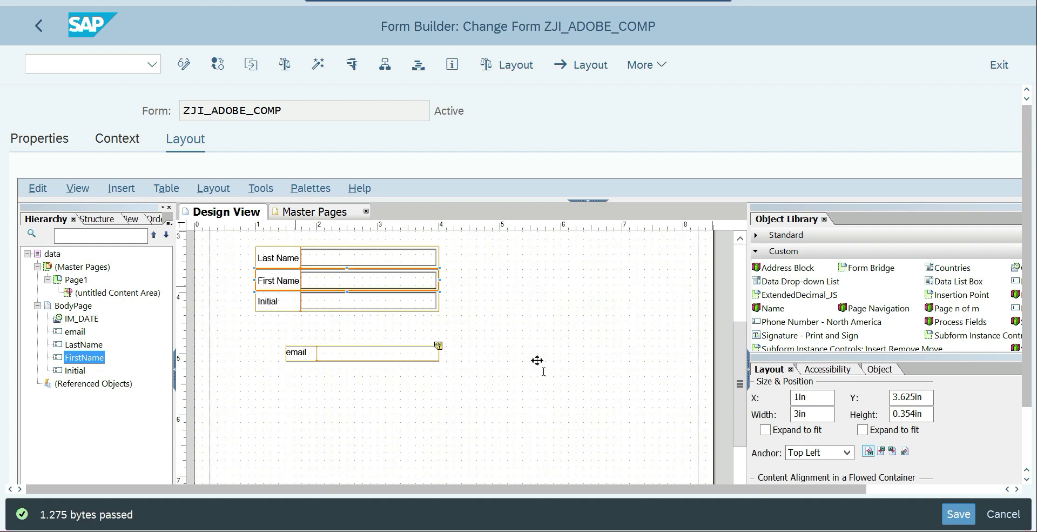
Add an Address Block object from the Custom group to the page, well below the email field
{"action": "left_click", "coordinate": [646, 358]}
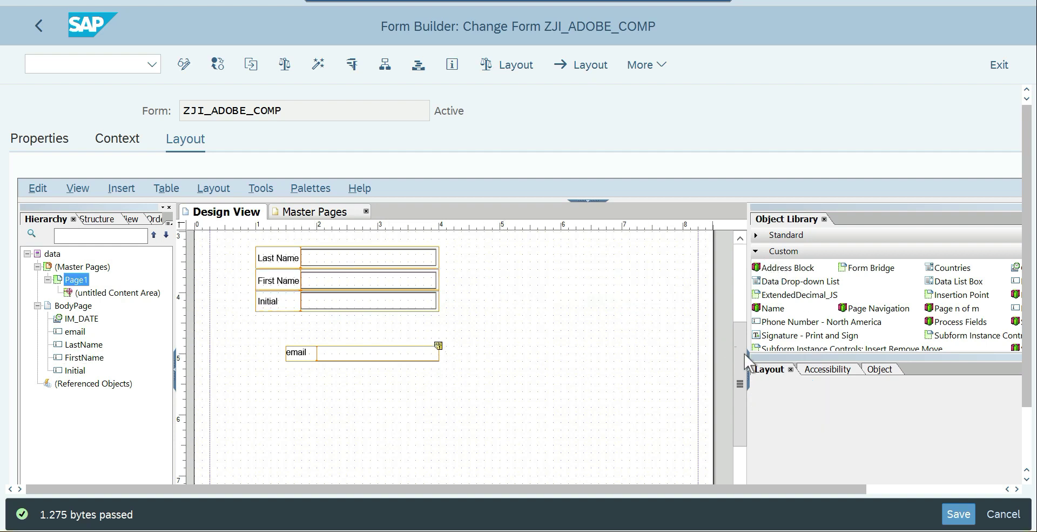
{"action": "scroll", "coordinate": [743, 399], "scroll_direction": "down", "scroll_amount": 3}
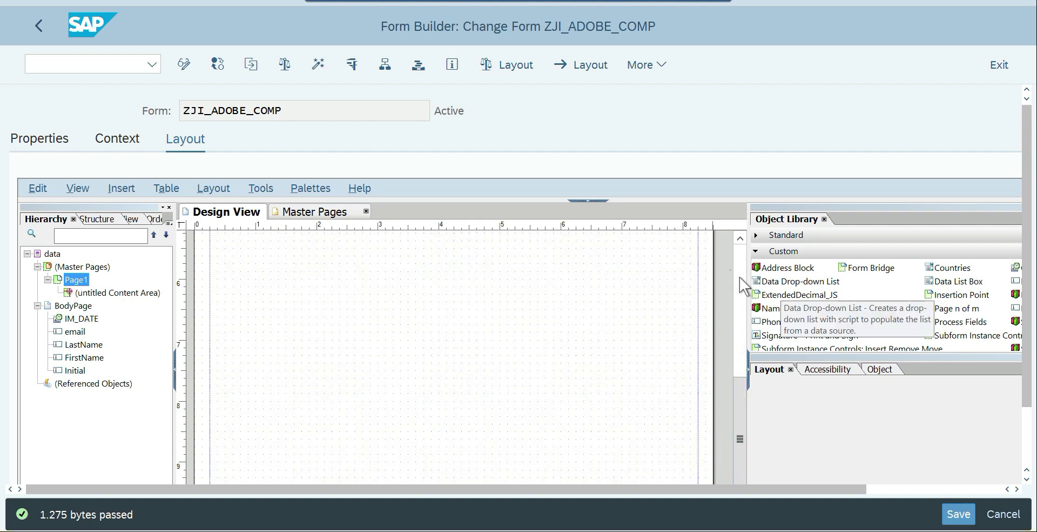
{"action": "scroll", "coordinate": [605, 373], "scroll_direction": "up", "scroll_amount": 5}
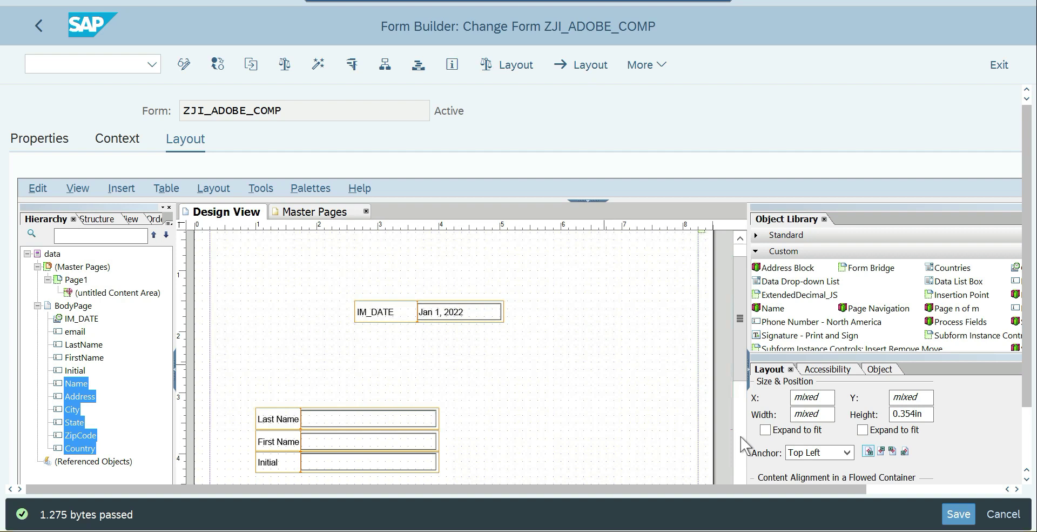
{"action": "scroll", "coordinate": [744, 424], "scroll_direction": "down", "scroll_amount": 5}
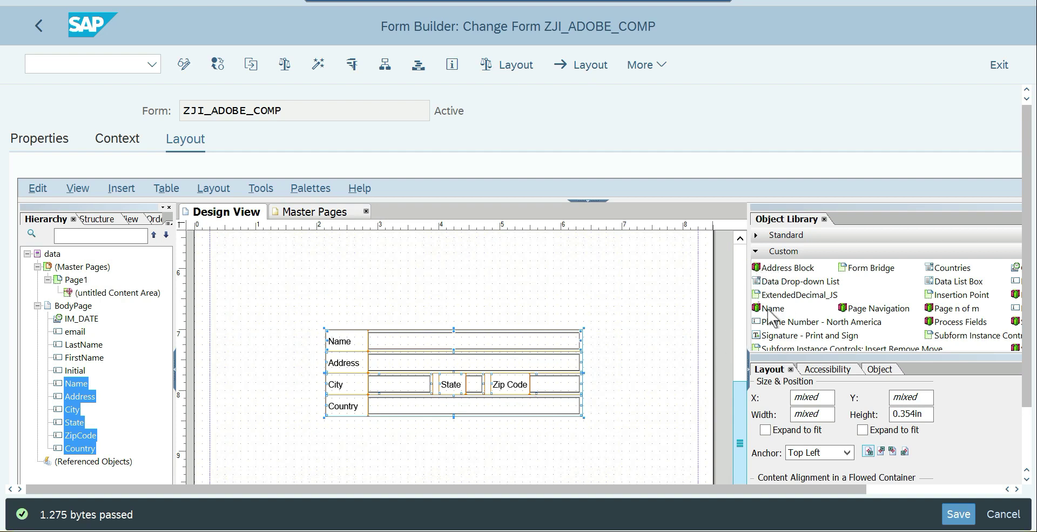
Add a Page Navigation object and move its buttons above the address block, to about 6.125 in from the page's top
{"action": "left_click", "coordinate": [867, 313]}
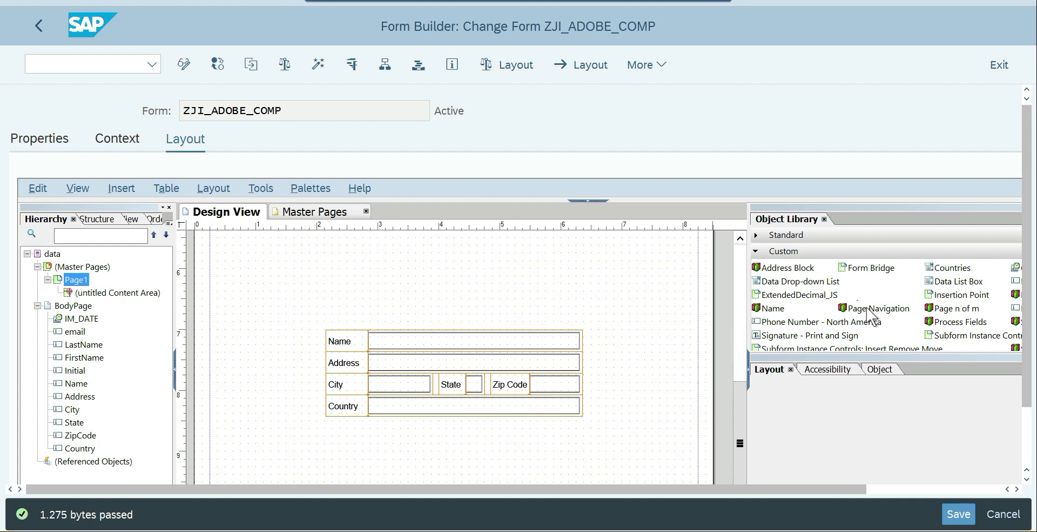
{"action": "double_click", "coordinate": [867, 309]}
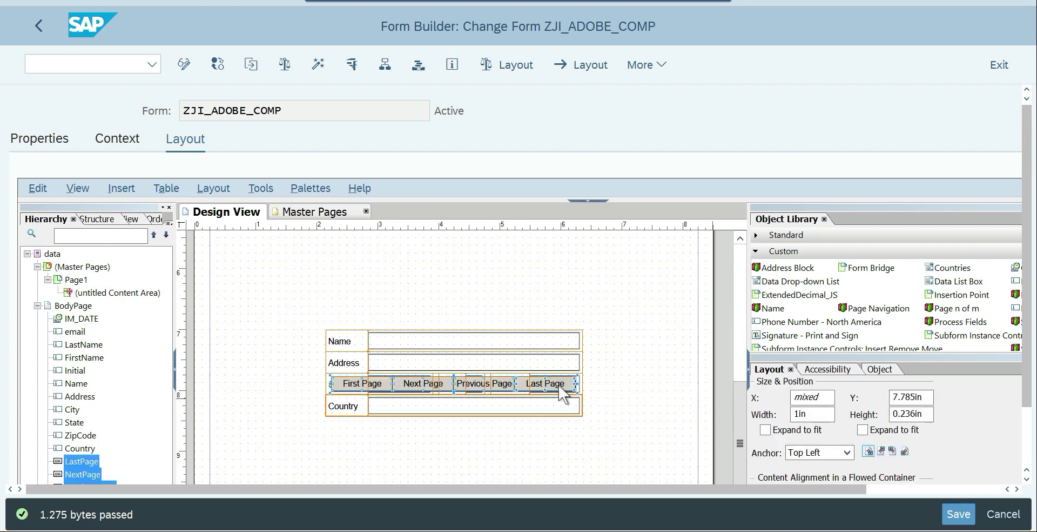
{"action": "left_click_drag", "start_coordinate": [559, 385], "coordinate": [561, 285]}
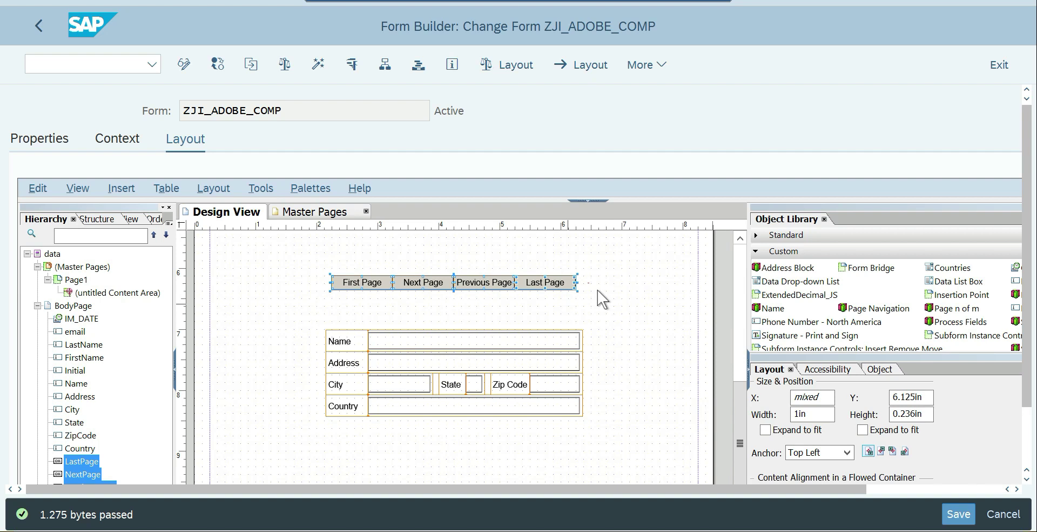
Add a Page n of m object between the email field and the page navigation buttons
{"action": "double_click", "coordinate": [953, 309]}
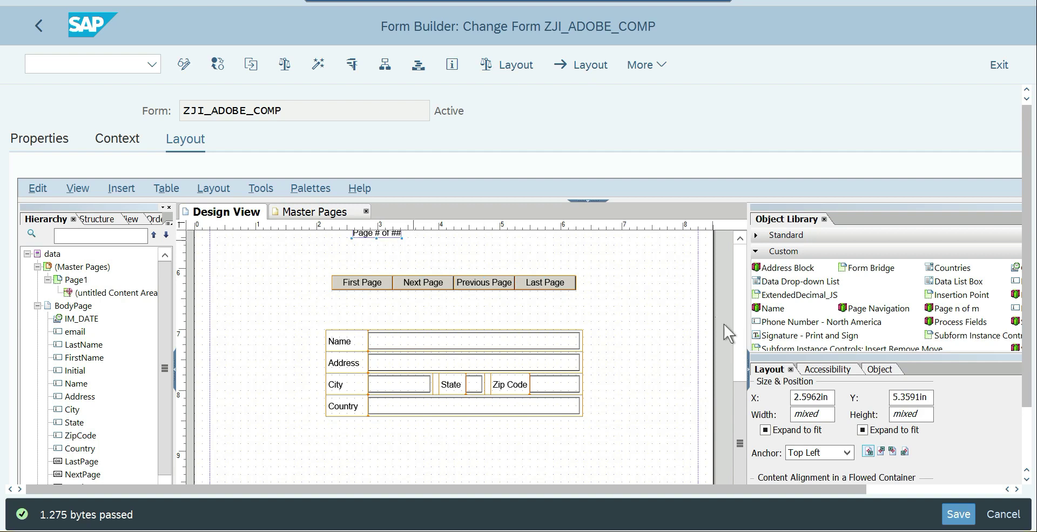
{"action": "scroll", "coordinate": [741, 373], "scroll_direction": "up", "scroll_amount": 1}
{"action": "scroll", "coordinate": [741, 373], "scroll_direction": "up", "scroll_amount": 2}
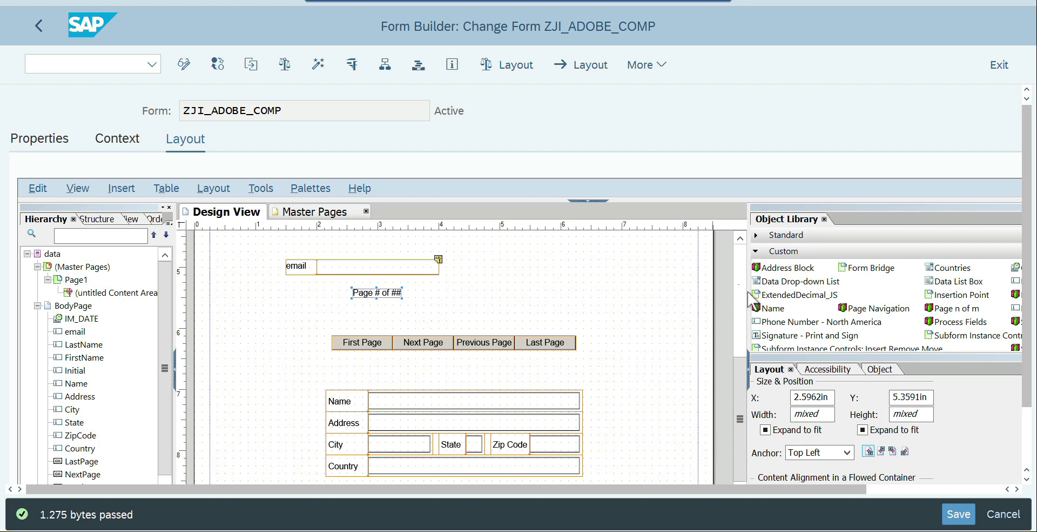
Widen the Object Library and add a Survey Question object from its Custom group to the page
{"action": "left_click_drag", "start_coordinate": [748, 290], "coordinate": [631, 292]}
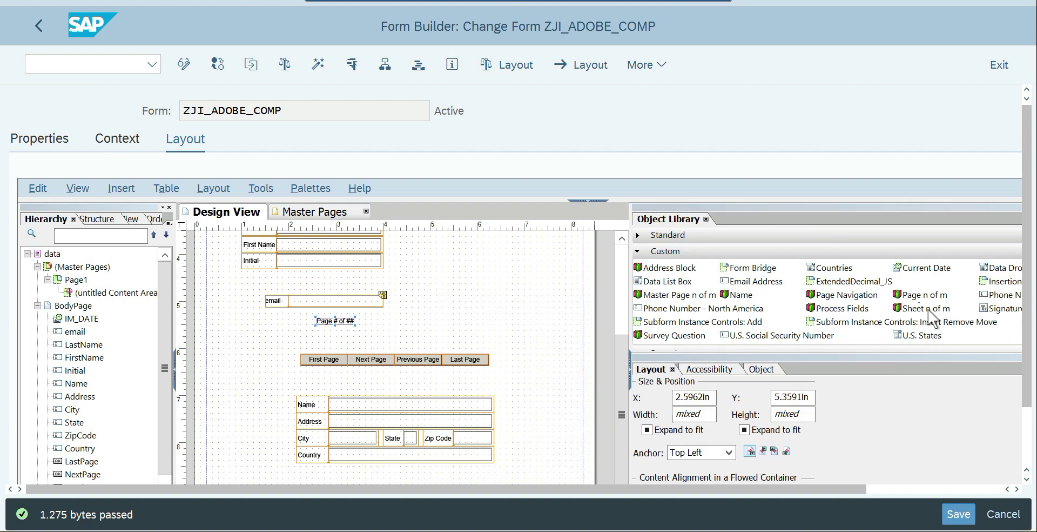
{"action": "double_click", "coordinate": [658, 336]}
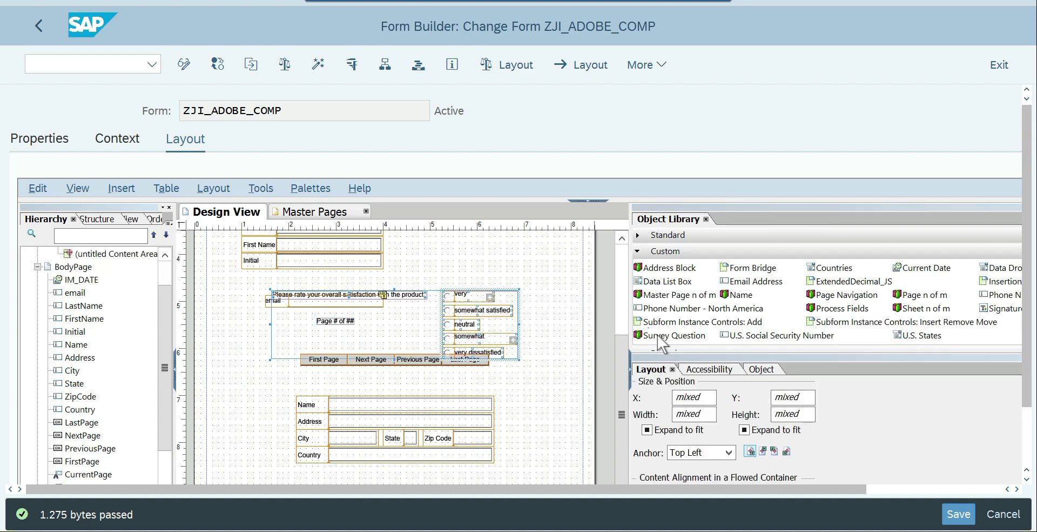
{"action": "left_click", "coordinate": [549, 319]}
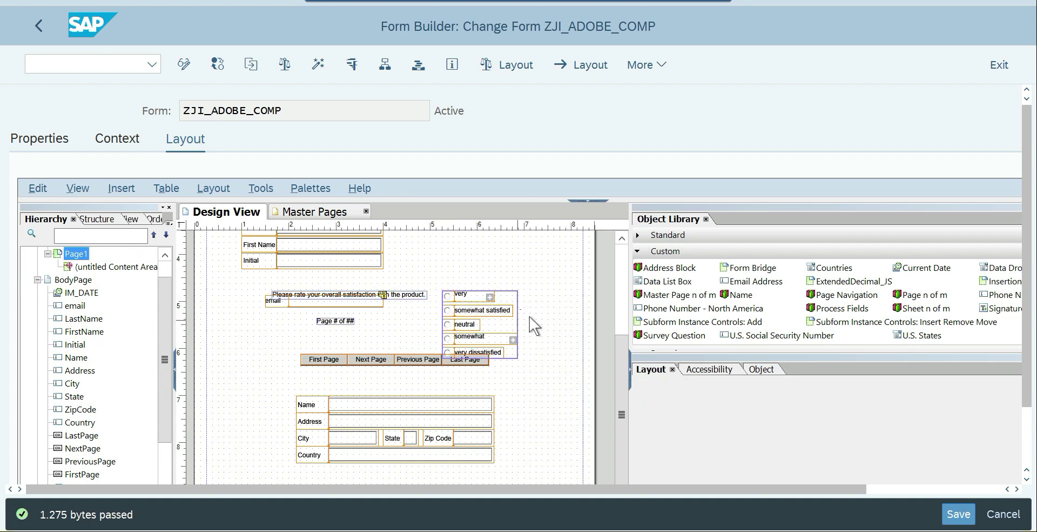
Activate the form, execute its function module test without a date, and open the print preview PDF
{"action": "left_click", "coordinate": [125, 141]}
{"action": "left_click", "coordinate": [319, 65]}
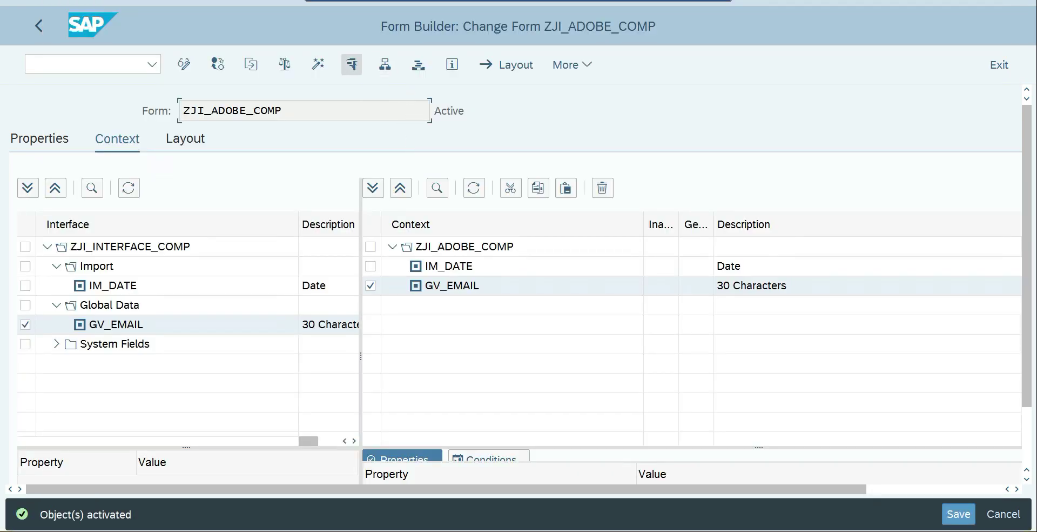
{"action": "left_click", "coordinate": [352, 64]}
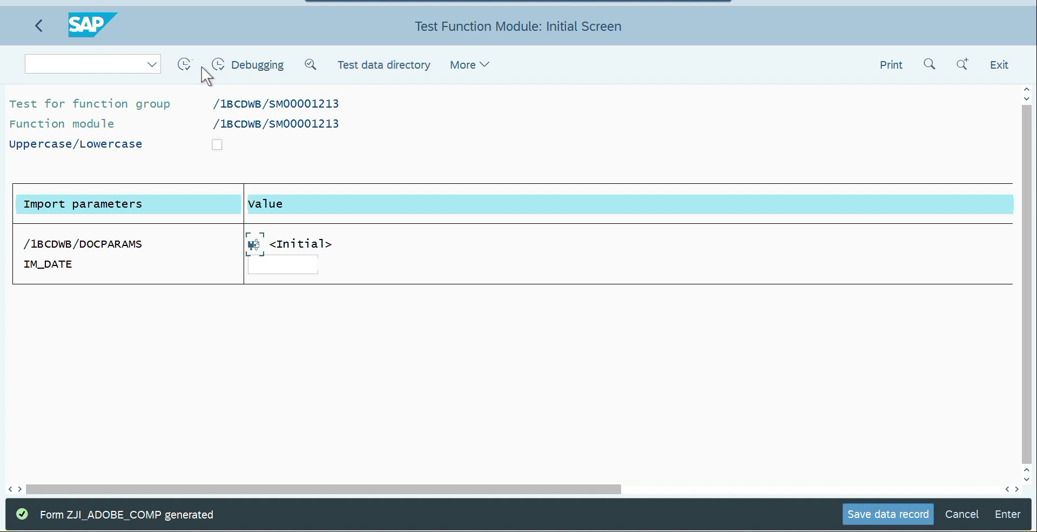
{"action": "left_click", "coordinate": [184, 65]}
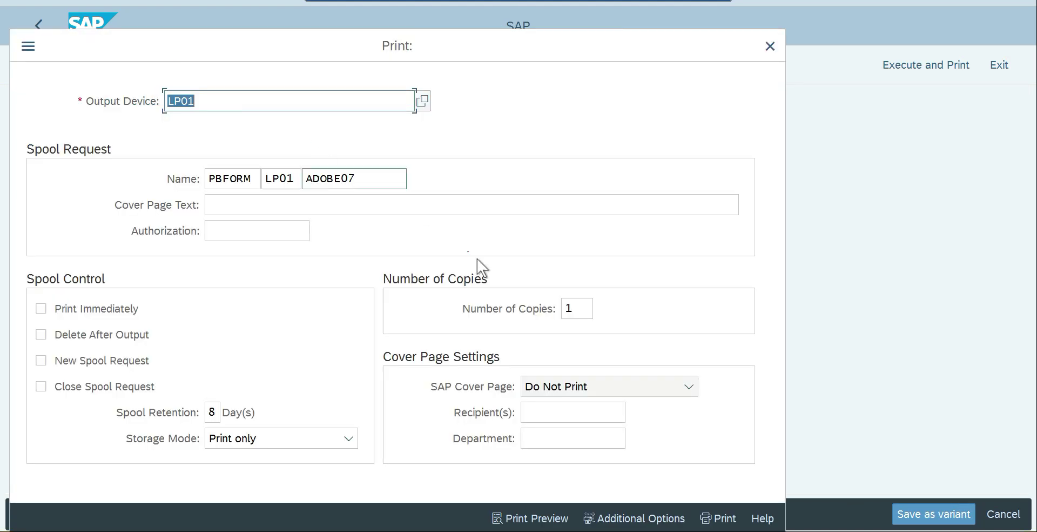
{"action": "left_click", "coordinate": [517, 520]}
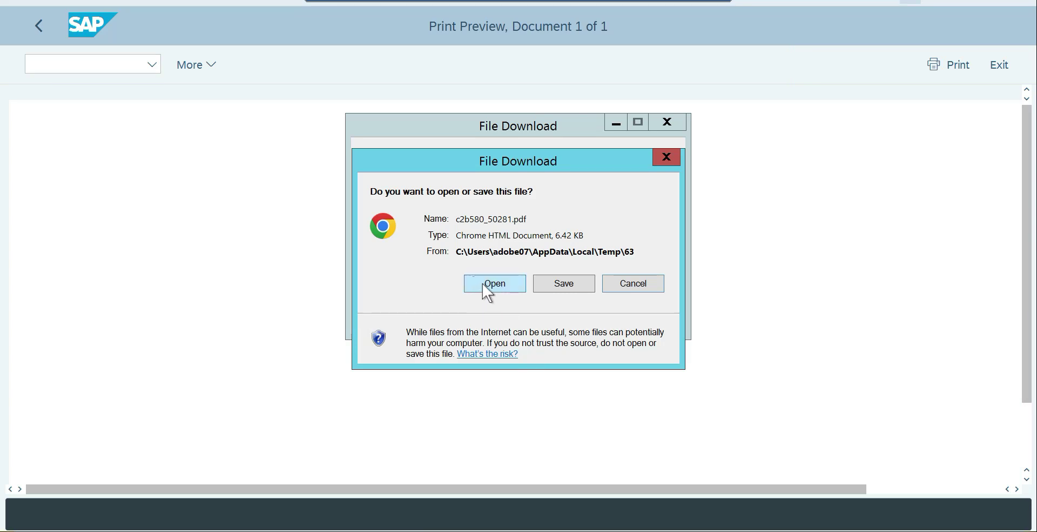
{"action": "left_click", "coordinate": [488, 286]}
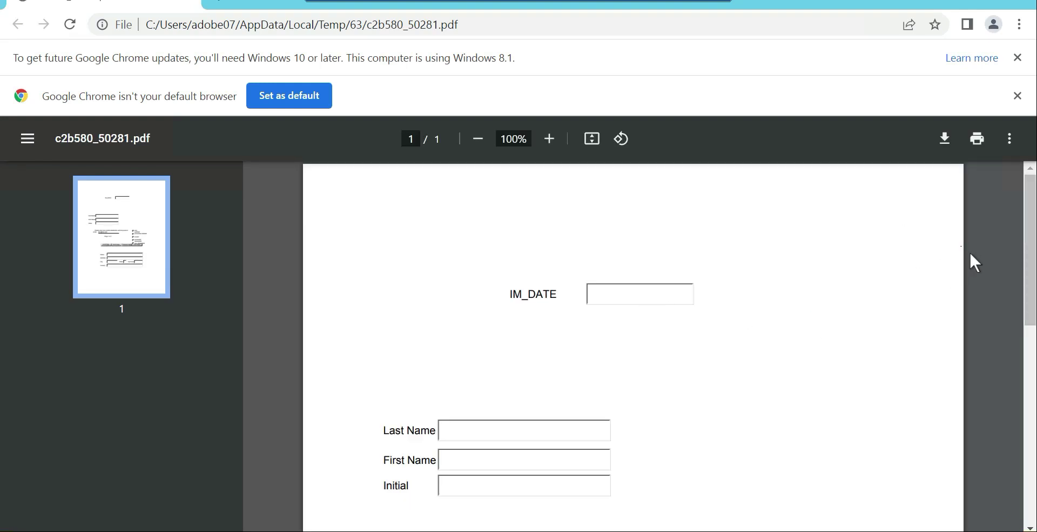
Examine the output PDF's name fields, email, survey question, page number, page navigation buttons and address block
{"action": "left_click_drag", "start_coordinate": [1032, 245], "coordinate": [1034, 357]}
{"action": "scroll", "coordinate": [1034, 358], "scroll_direction": "down", "scroll_amount": 1}
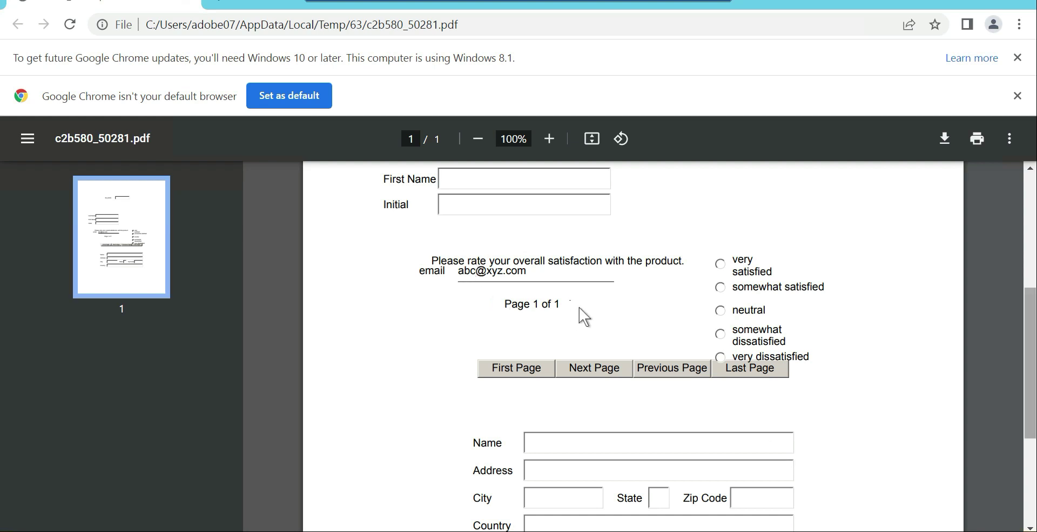
{"action": "scroll", "coordinate": [575, 318], "scroll_direction": "down", "scroll_amount": 3}
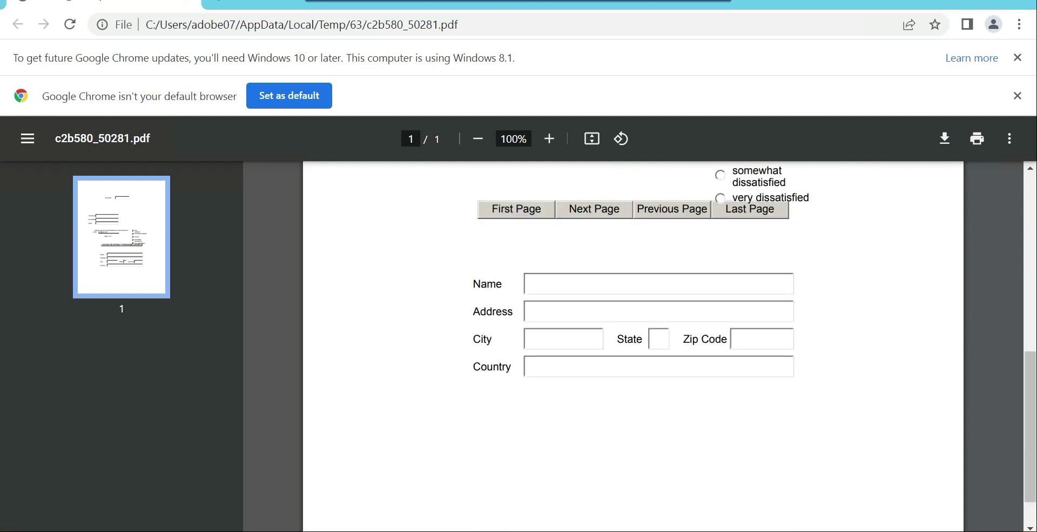
{"action": "scroll", "coordinate": [454, 162], "scroll_direction": "up", "scroll_amount": 6}
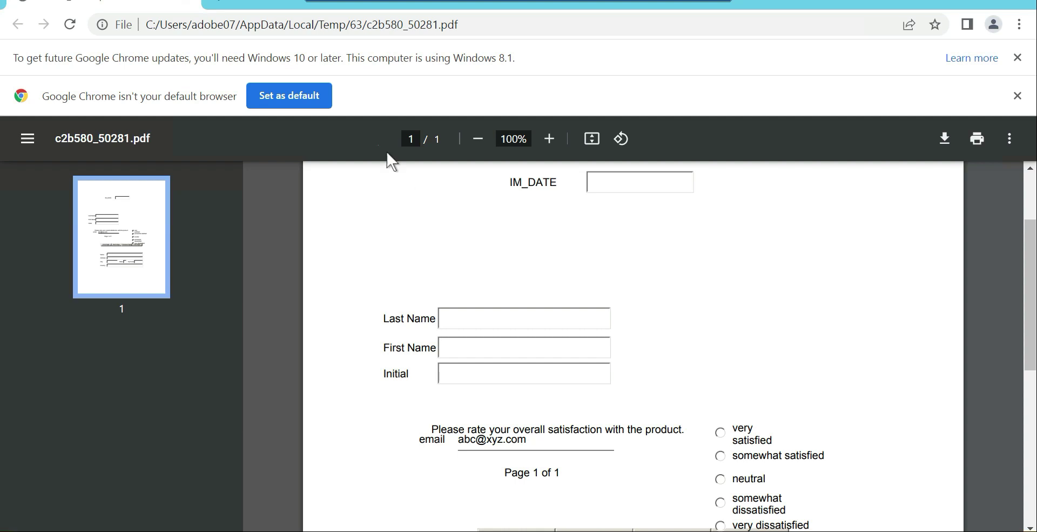
Close the output PDF, exit the function module test, and reopen the form's layout
{"action": "left_click", "coordinate": [1027, 2]}
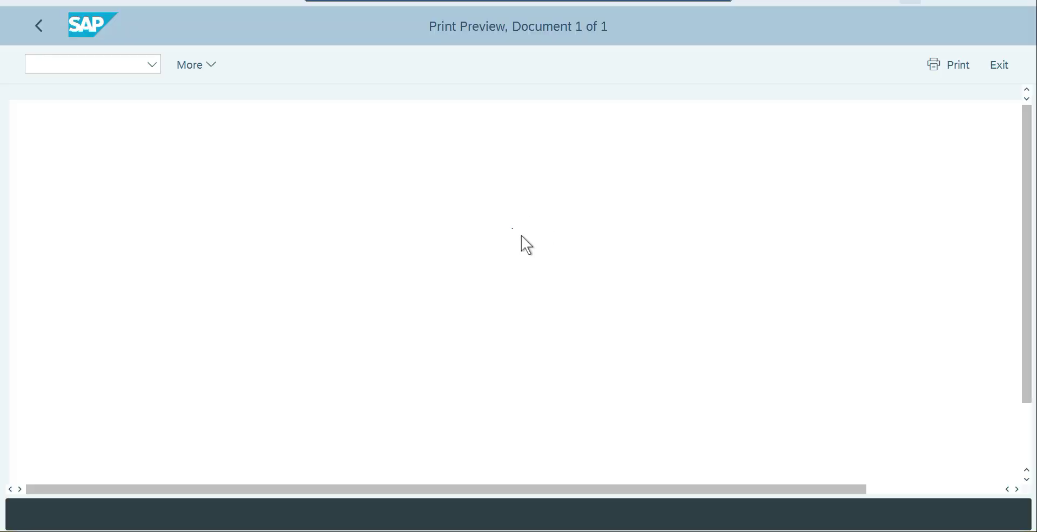
{"action": "left_click", "coordinate": [38, 25]}
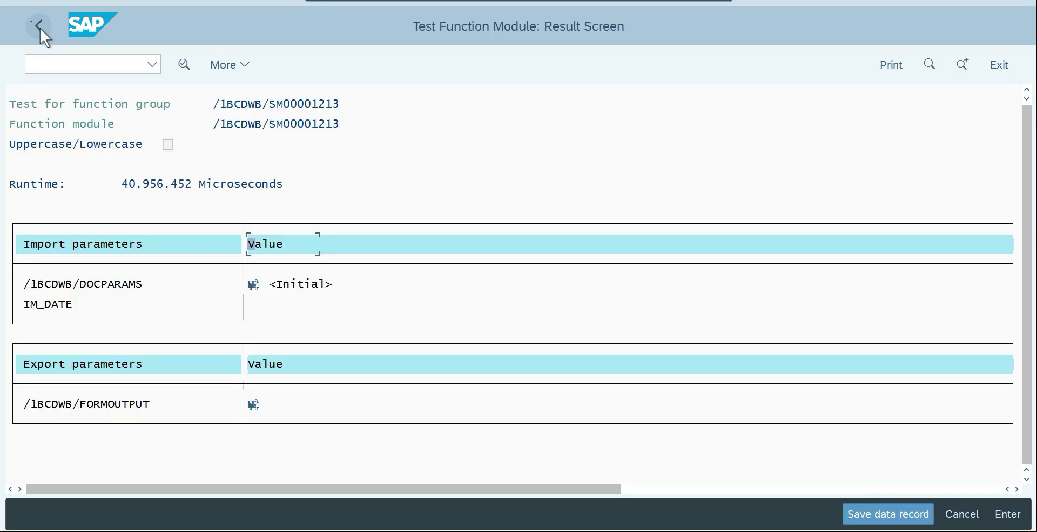
{"action": "left_click", "coordinate": [38, 27]}
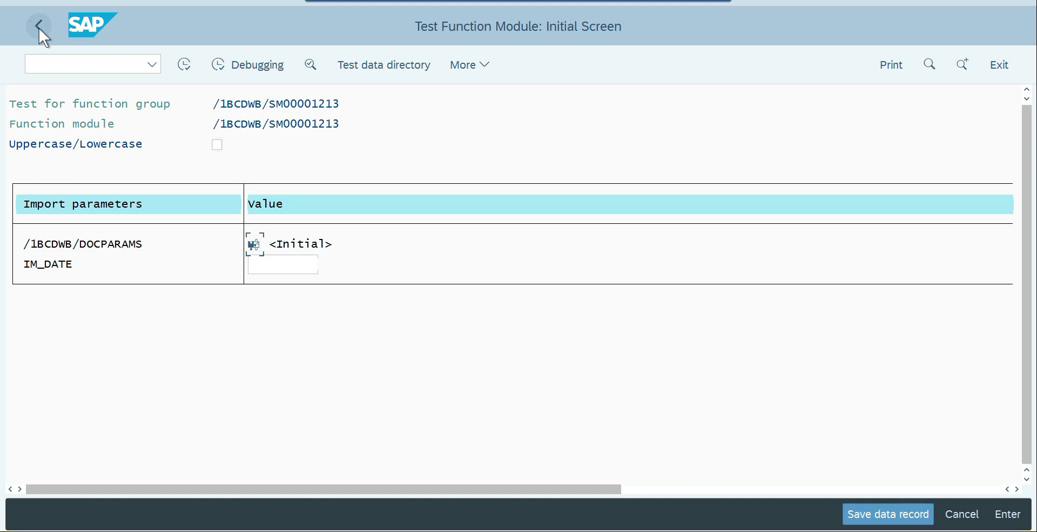
{"action": "left_click", "coordinate": [39, 28]}
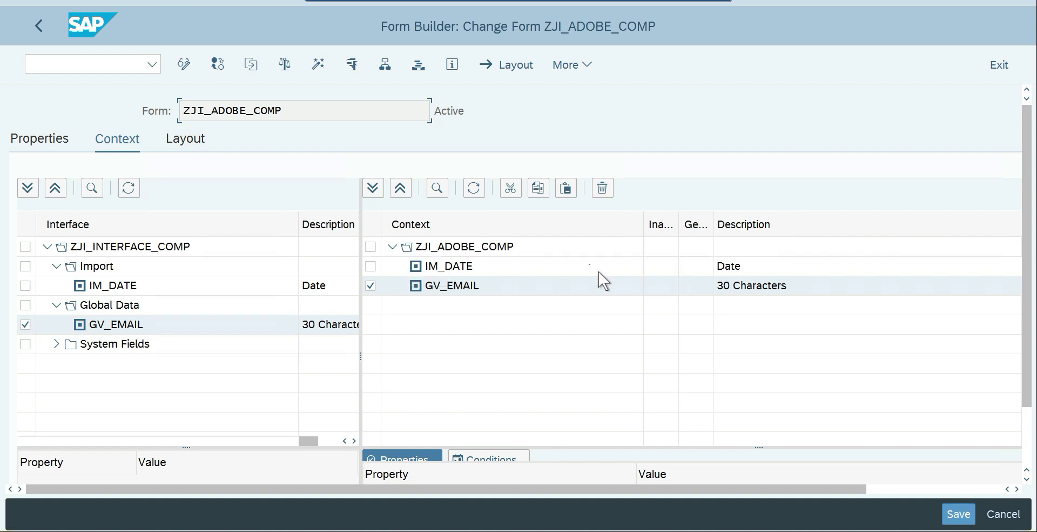
{"action": "left_click", "coordinate": [188, 142]}
{"action": "left_click", "coordinate": [546, 190]}
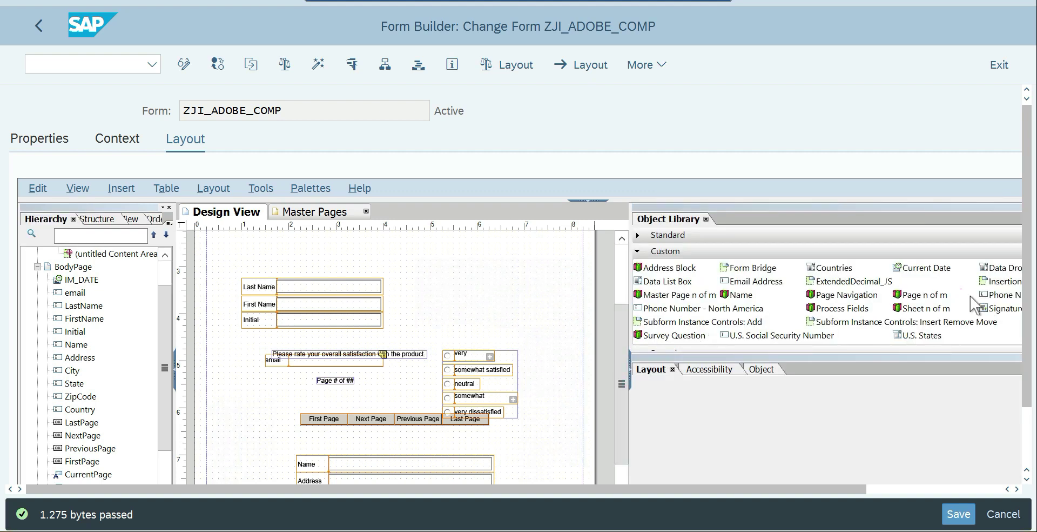
Collapse the Custom group in the Object Library and add a Code 128 barcode from the Barcodes group
{"action": "left_click", "coordinate": [638, 251]}
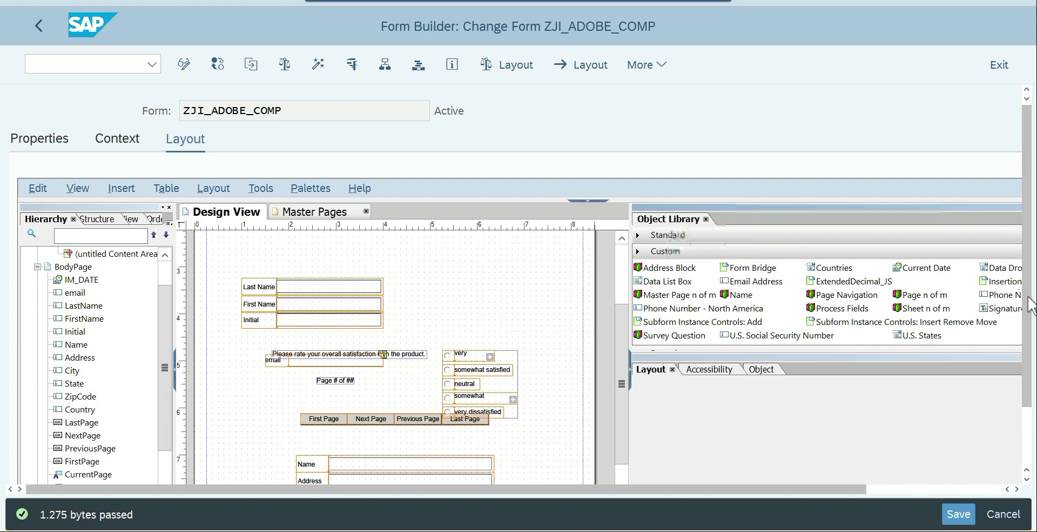
{"action": "left_click", "coordinate": [653, 251]}
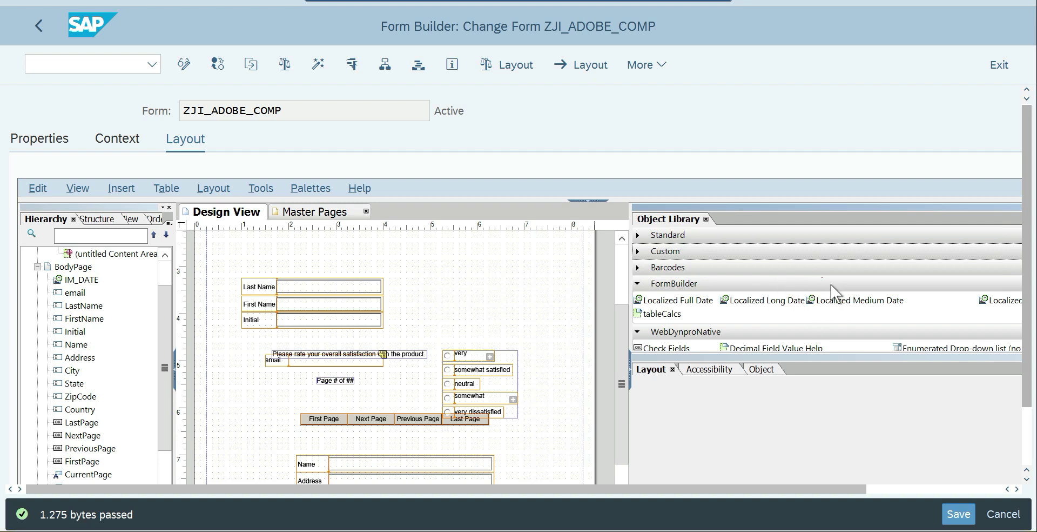
{"action": "scroll", "coordinate": [833, 290], "scroll_direction": "down", "scroll_amount": 1}
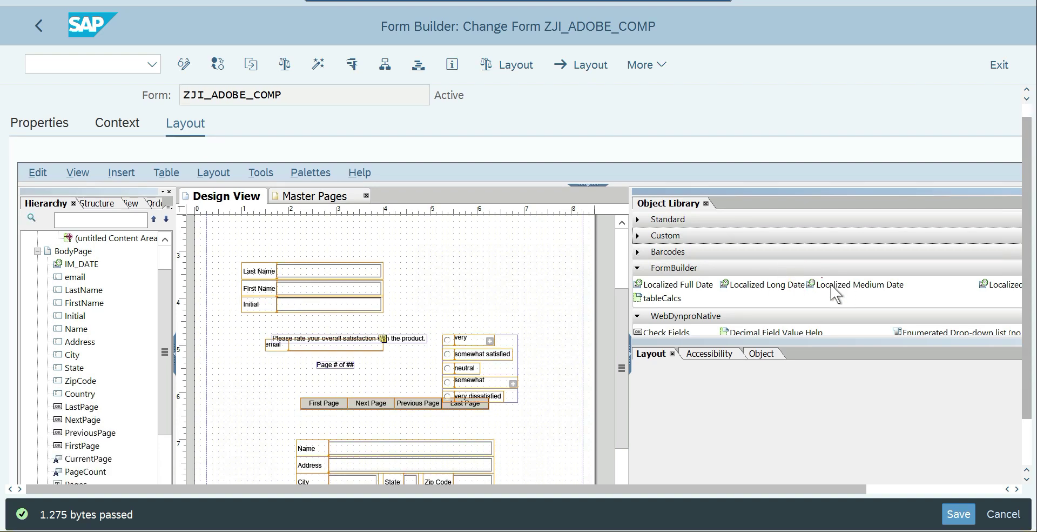
{"action": "scroll", "coordinate": [836, 292], "scroll_direction": "down", "scroll_amount": 1}
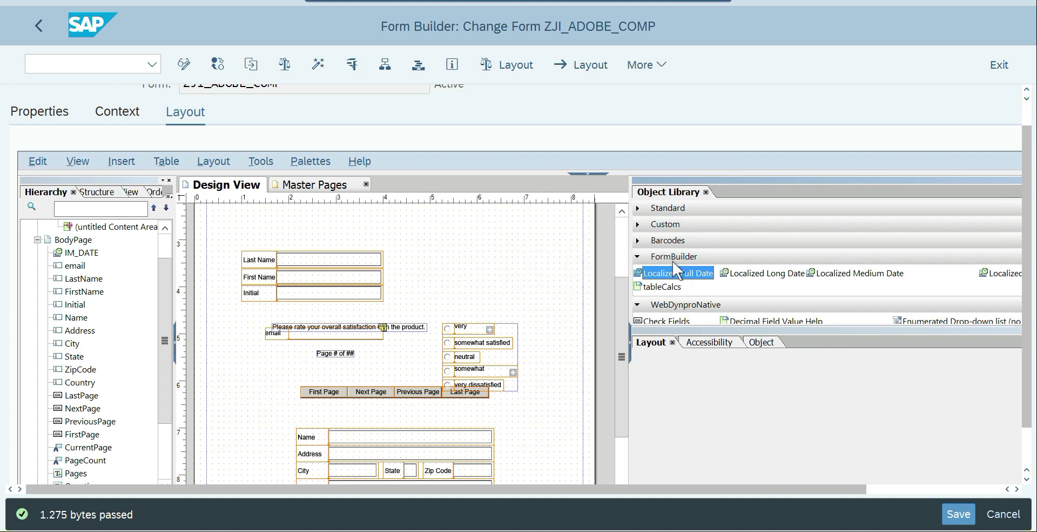
{"action": "left_click", "coordinate": [638, 241]}
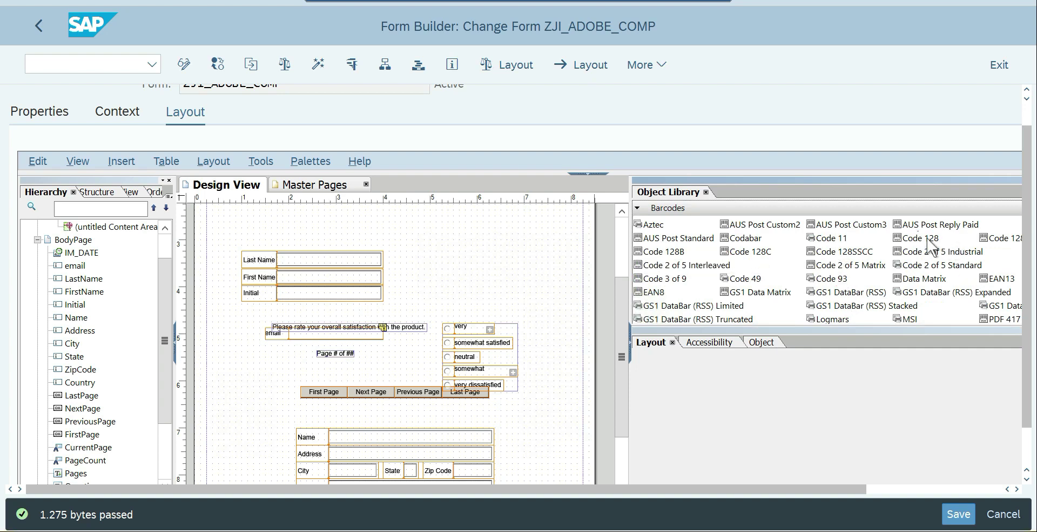
{"action": "double_click", "coordinate": [925, 240]}
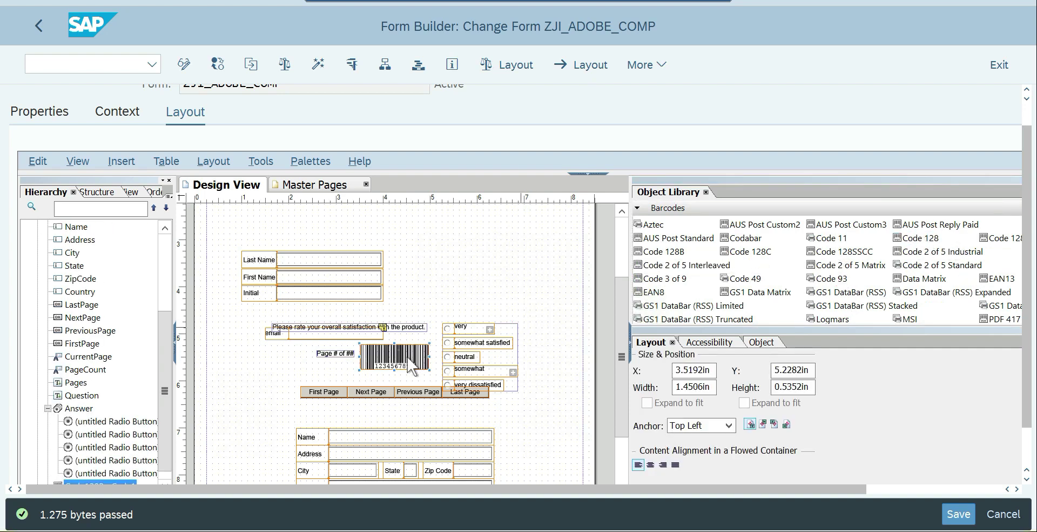
Move the barcode to about X 5 in, Y 2.625 in and enlarge it to about 2.875 by 1.125 in
{"action": "left_click_drag", "start_coordinate": [395, 357], "coordinate": [464, 233]}
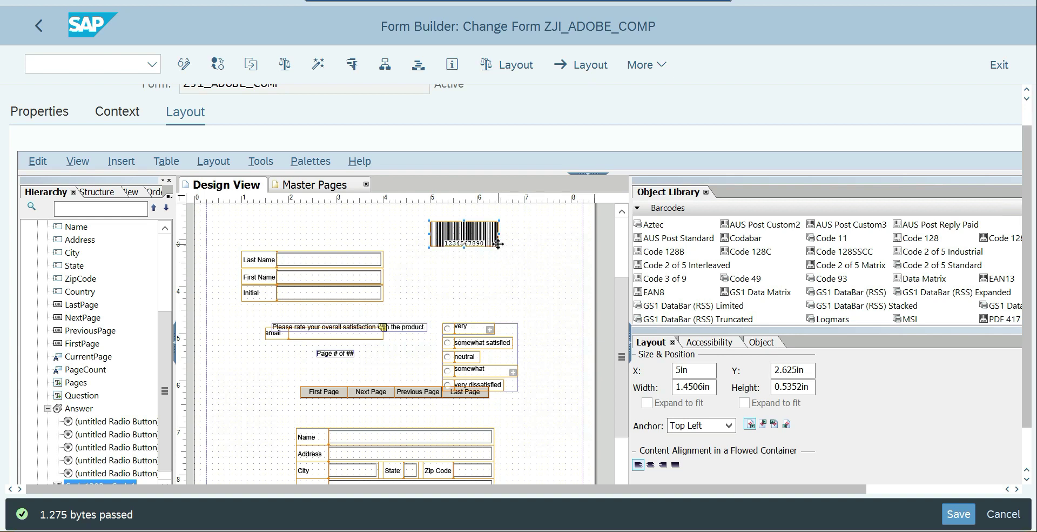
{"action": "left_click_drag", "start_coordinate": [568, 276], "coordinate": [568, 276]}
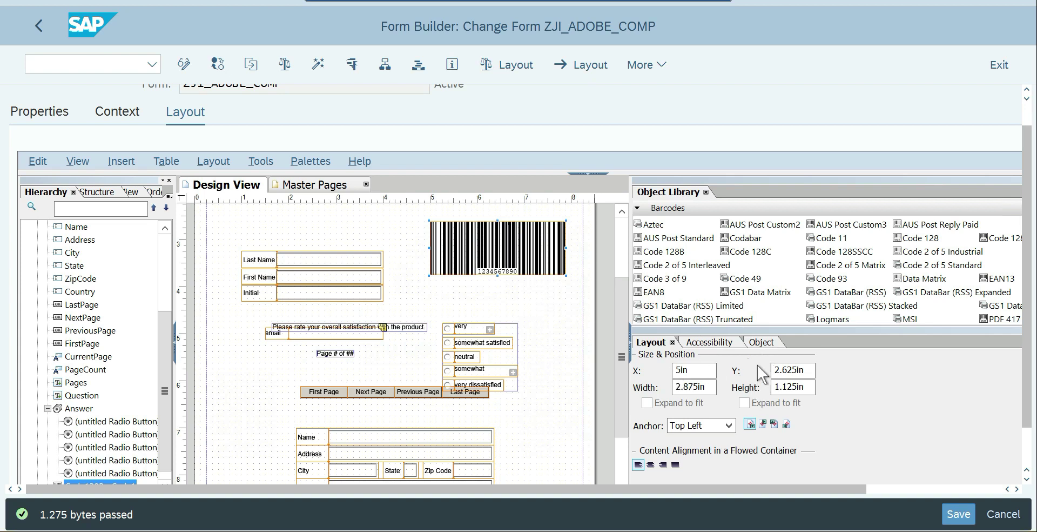
Check the barcode's data binding options and set its default value to 123411111
{"action": "left_click", "coordinate": [757, 341]}
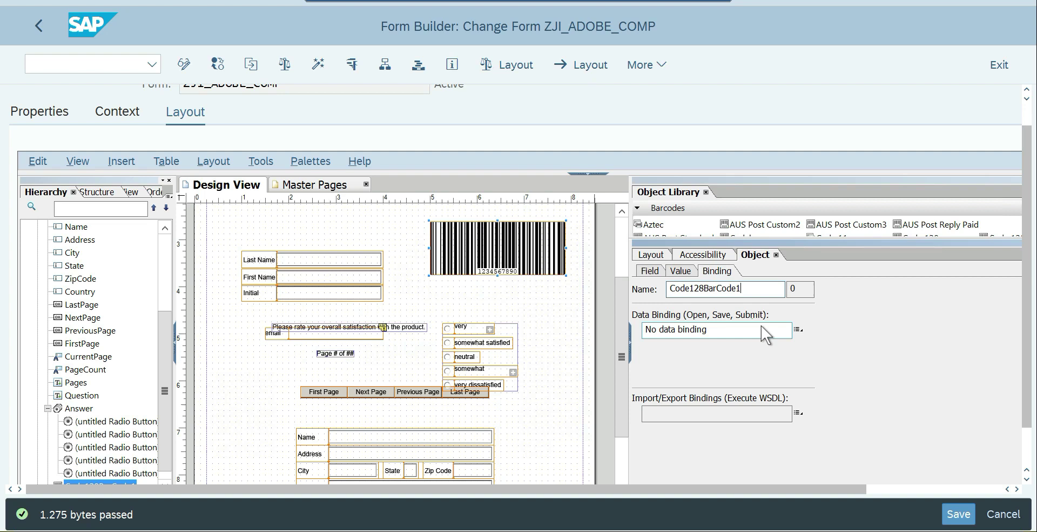
{"action": "left_click", "coordinate": [798, 331]}
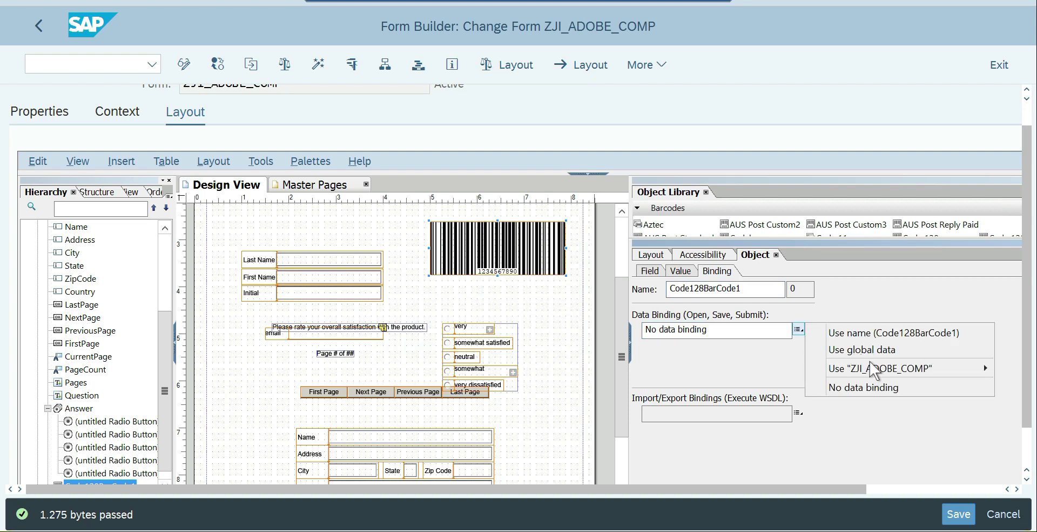
{"action": "mouse_move", "coordinate": [865, 372]}
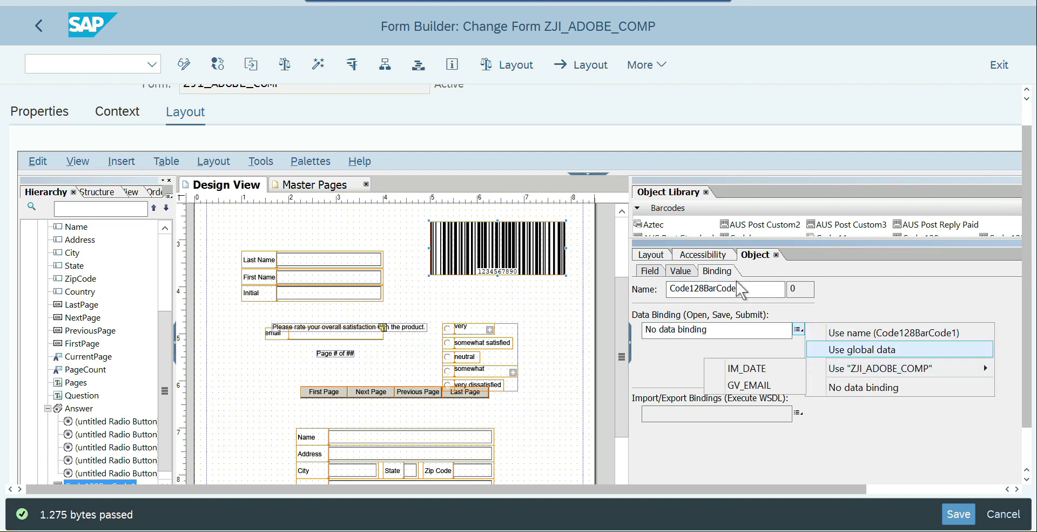
{"action": "left_click", "coordinate": [682, 270]}
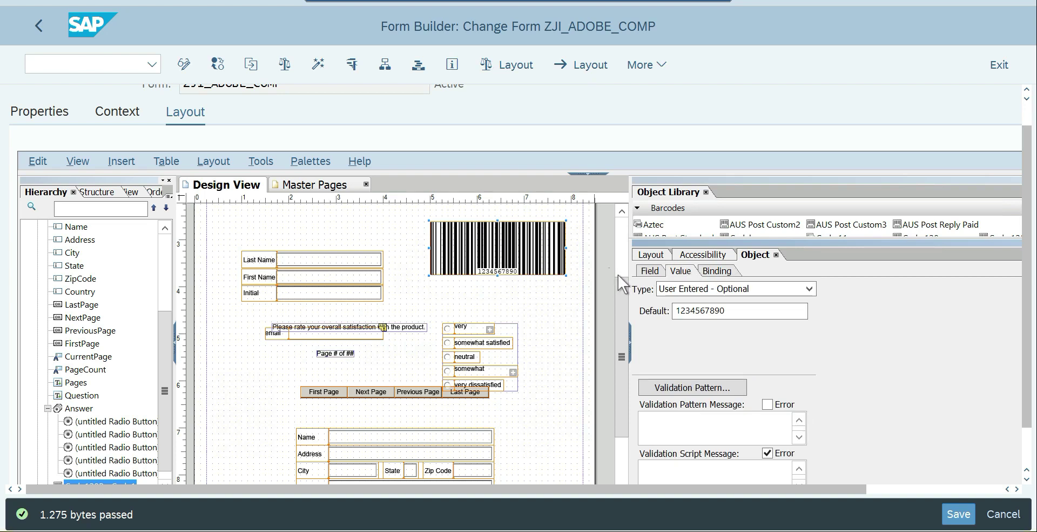
{"action": "left_click", "coordinate": [740, 309]}
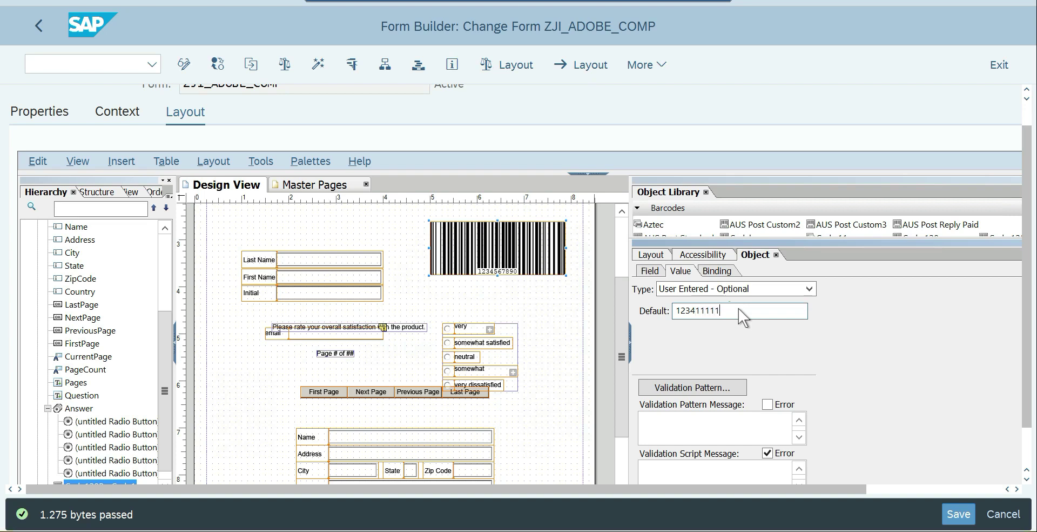
{"action": "key", "text": "Tab"}
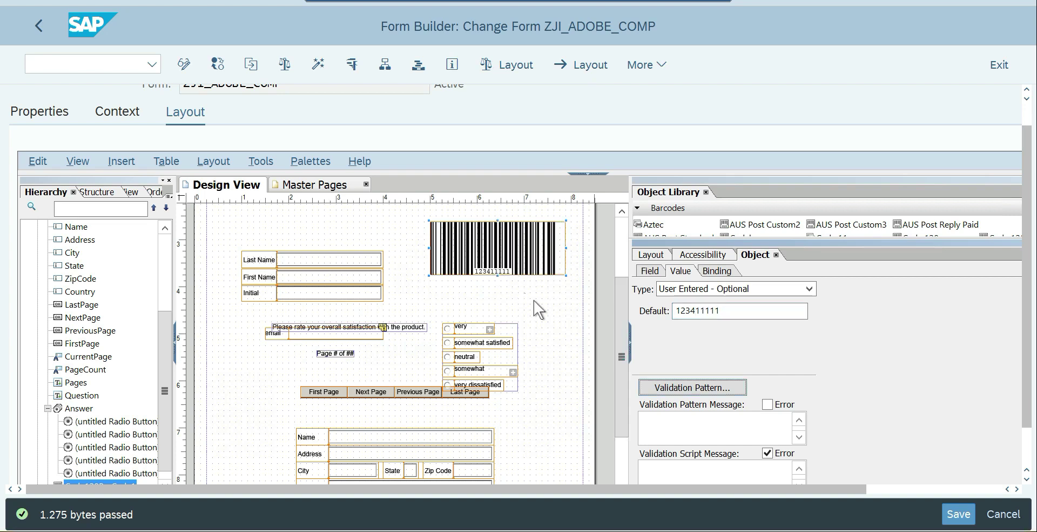
{"action": "left_click", "coordinate": [442, 268]}
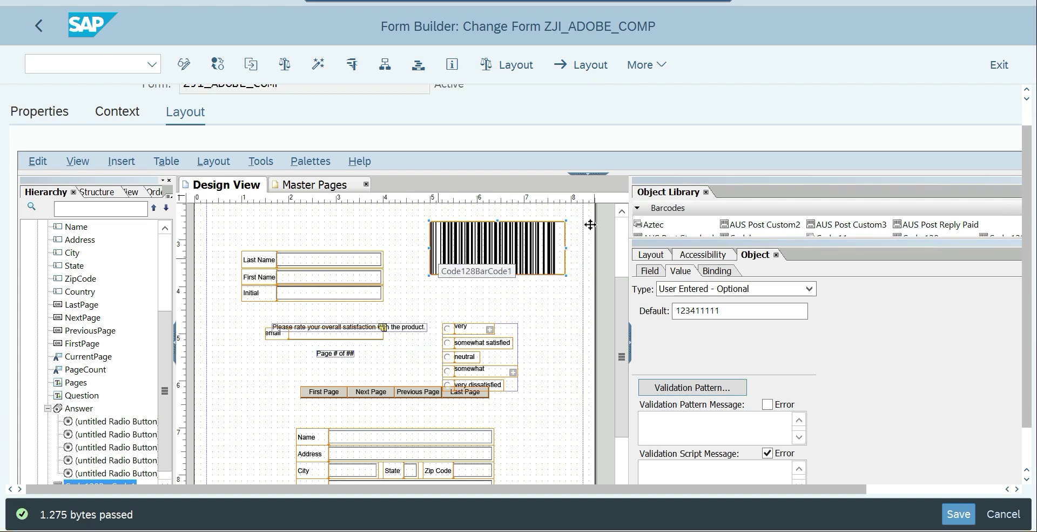
Collapse the Barcodes group, enlarge the Object Library, and place a Localized Full Date field from FormBuilder above the Last Name field
{"action": "left_click", "coordinate": [638, 209]}
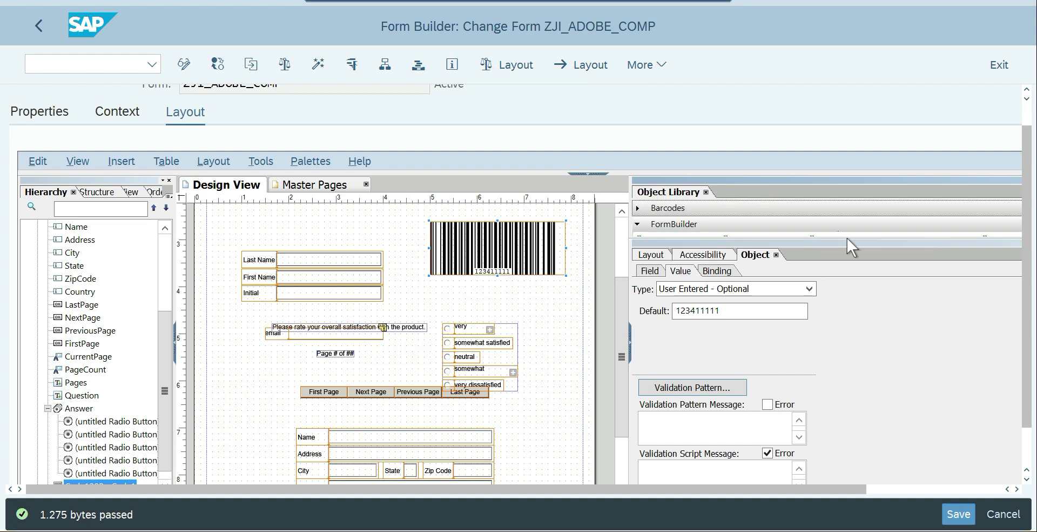
{"action": "left_click_drag", "start_coordinate": [847, 239], "coordinate": [843, 328]}
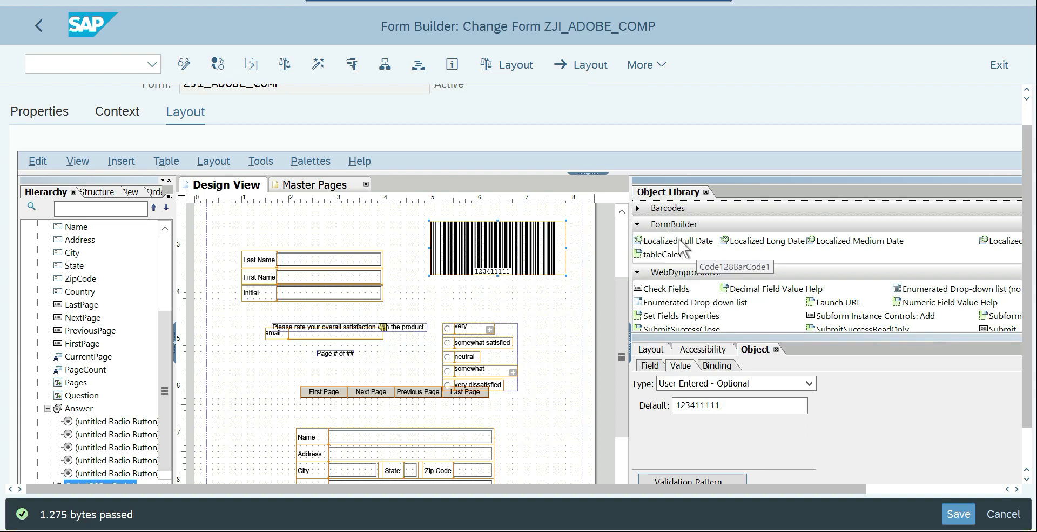
{"action": "left_click", "coordinate": [758, 248]}
{"action": "left_click_drag", "start_coordinate": [675, 240], "coordinate": [351, 353]}
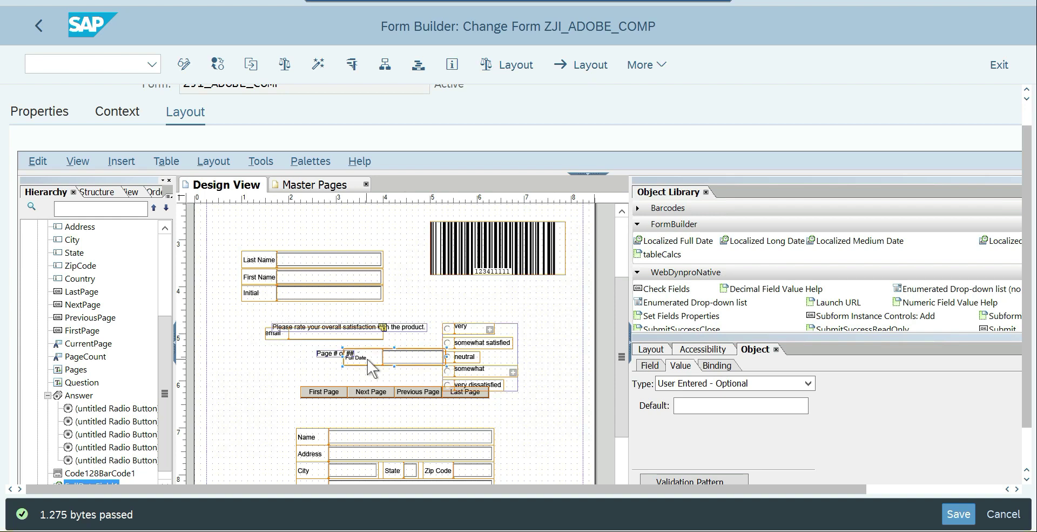
{"action": "left_click_drag", "start_coordinate": [322, 247], "coordinate": [301, 223]}
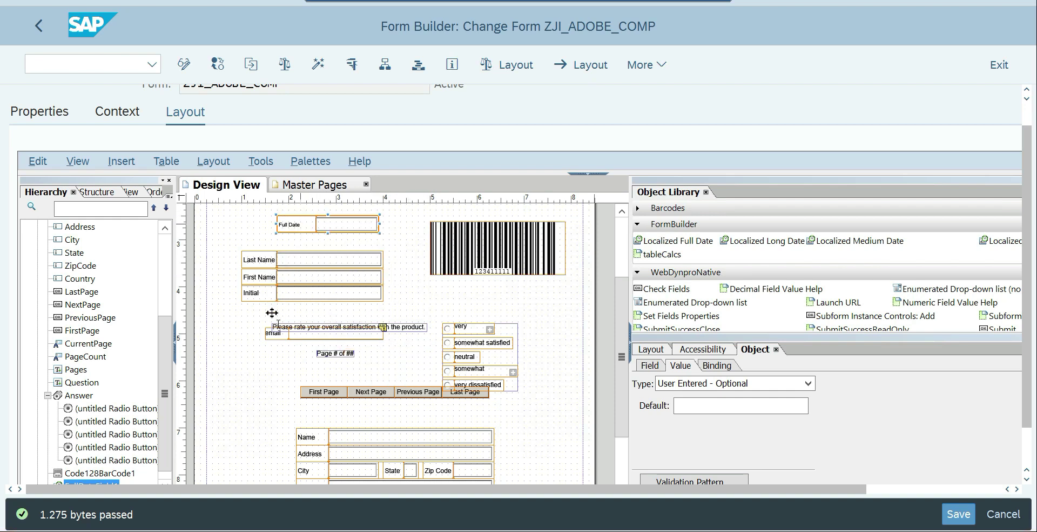
Delete the email field, survey question and answers, page number text and page navigation buttons between the name and address blocks
{"action": "left_click", "coordinate": [241, 324]}
{"action": "left_click_drag", "start_coordinate": [237, 317], "coordinate": [545, 410]}
{"action": "key", "text": "Delete"}
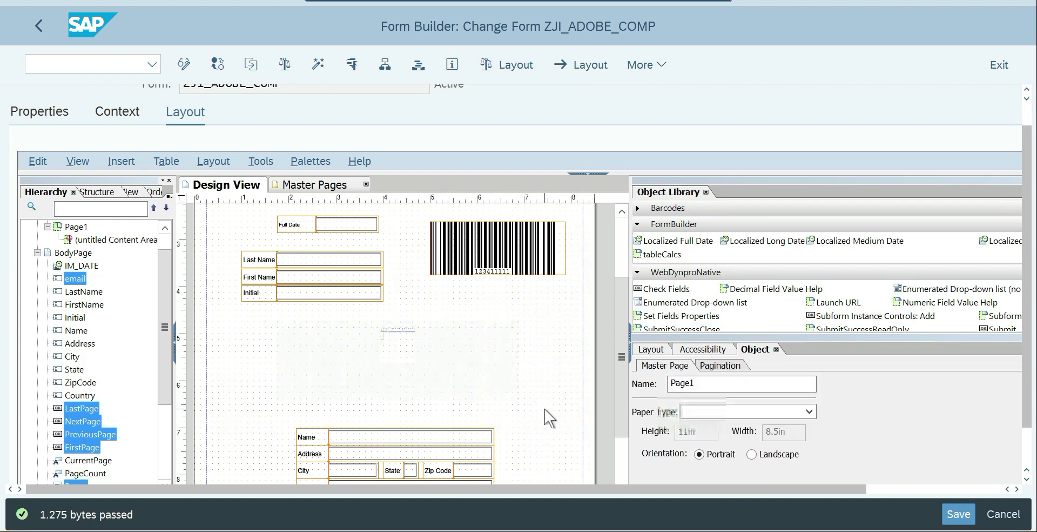
Add Localized Long Date and Localized Medium Date fields, and move the Medium Date field below the Long Date to about 3.125 in, 5.875 in
{"action": "double_click", "coordinate": [767, 241]}
{"action": "double_click", "coordinate": [858, 242]}
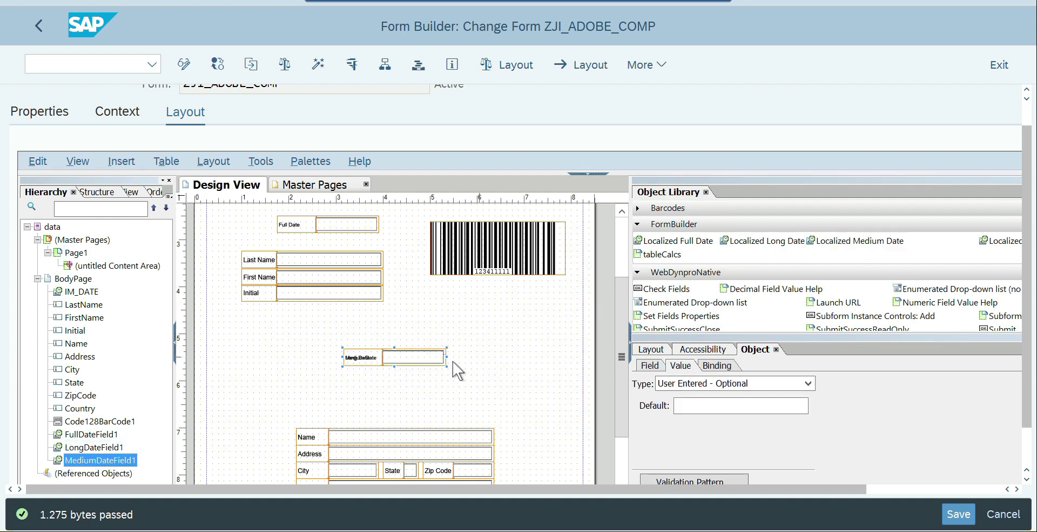
{"action": "mouse_move", "coordinate": [421, 357]}
{"action": "left_mouse_down"}
{"action": "mouse_move", "coordinate": [424, 390]}
{"action": "mouse_move", "coordinate": [437, 348]}
{"action": "left_mouse_up"}
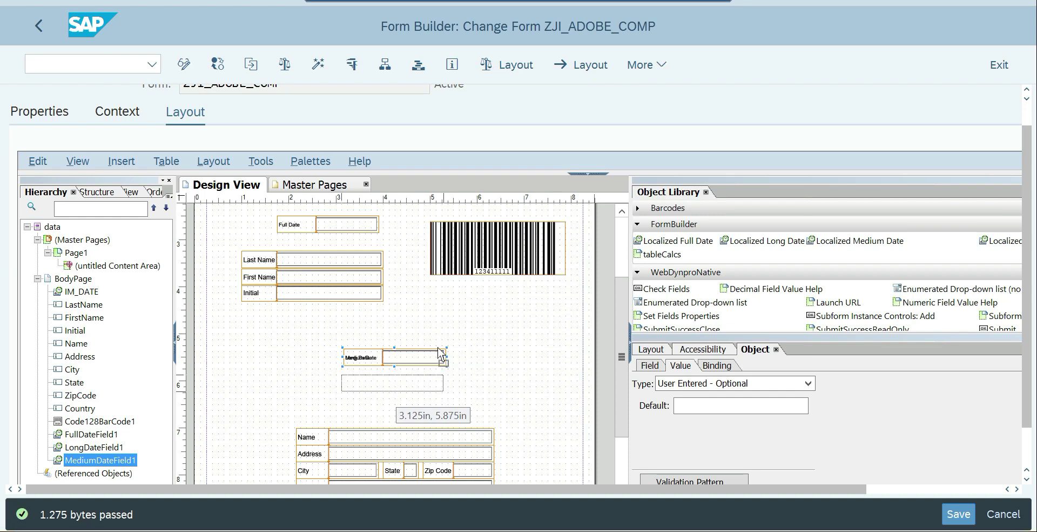
{"action": "left_click_drag", "start_coordinate": [498, 371], "coordinate": [498, 371]}
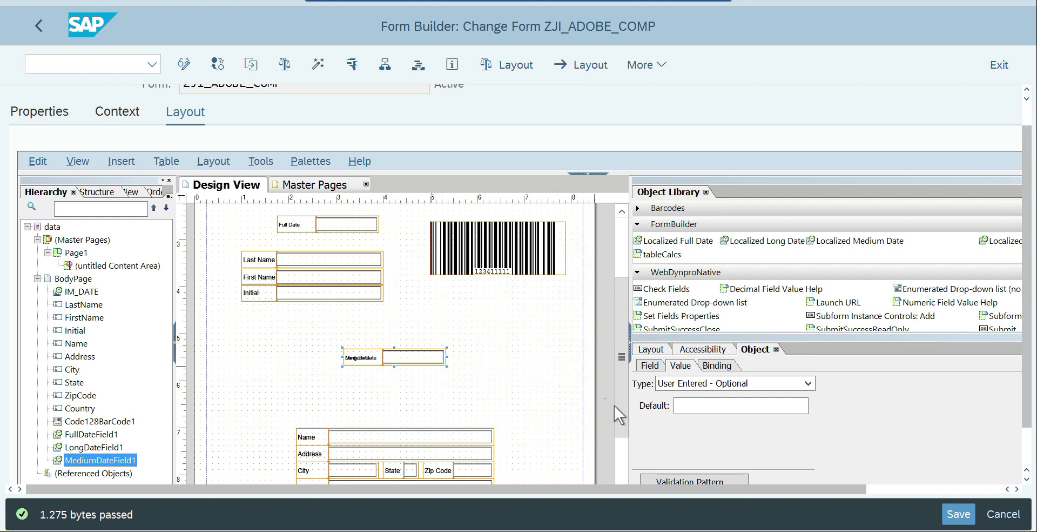
Set the Medium Date field's default value to 20220101
{"action": "left_click", "coordinate": [691, 406]}
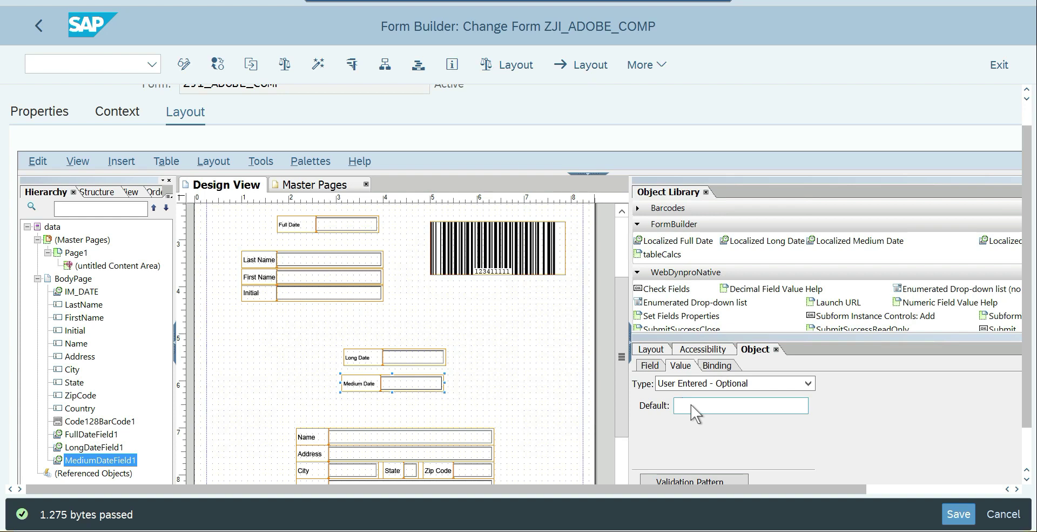
{"action": "left_click", "coordinate": [692, 406]}
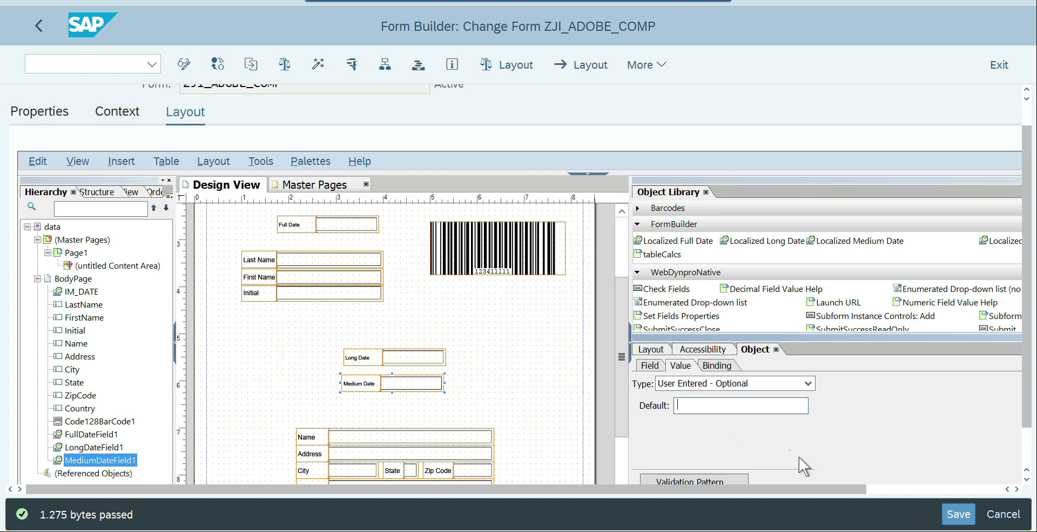
{"action": "type", "text": "20220101"}
{"action": "key", "text": "Return"}
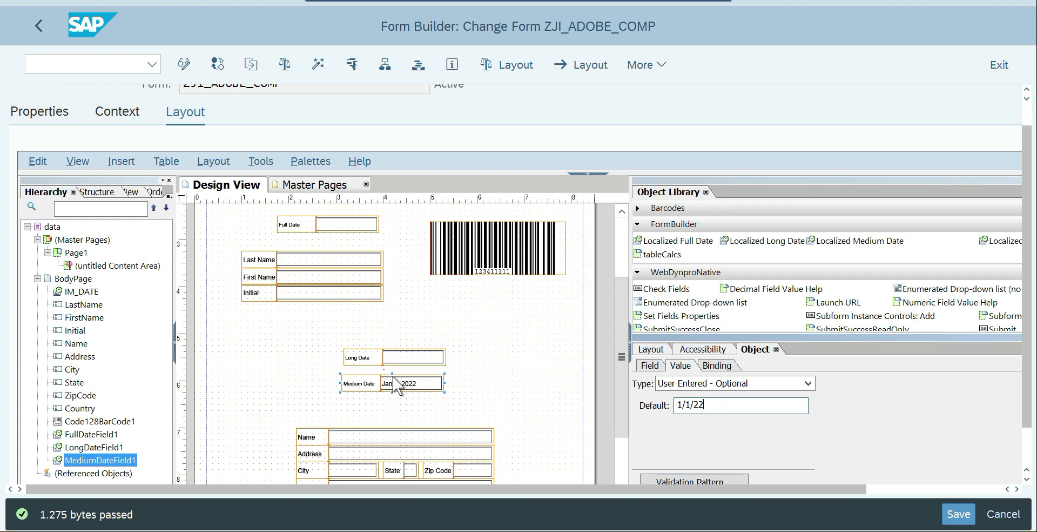
Set the Long Date field's default value to 20220101
{"action": "left_click", "coordinate": [372, 367]}
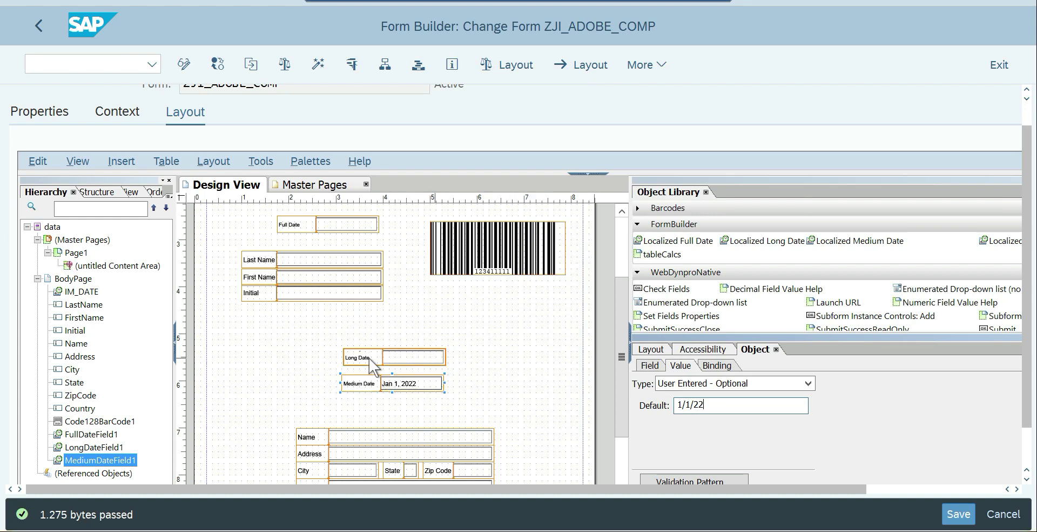
{"action": "left_click", "coordinate": [717, 405]}
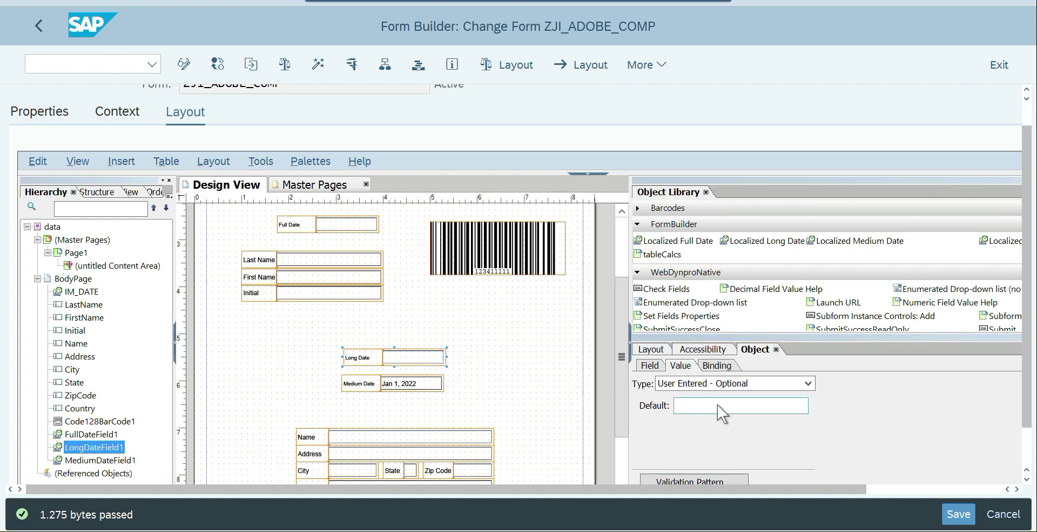
{"action": "type", "text": "20220101"}
{"action": "key", "text": "Return"}
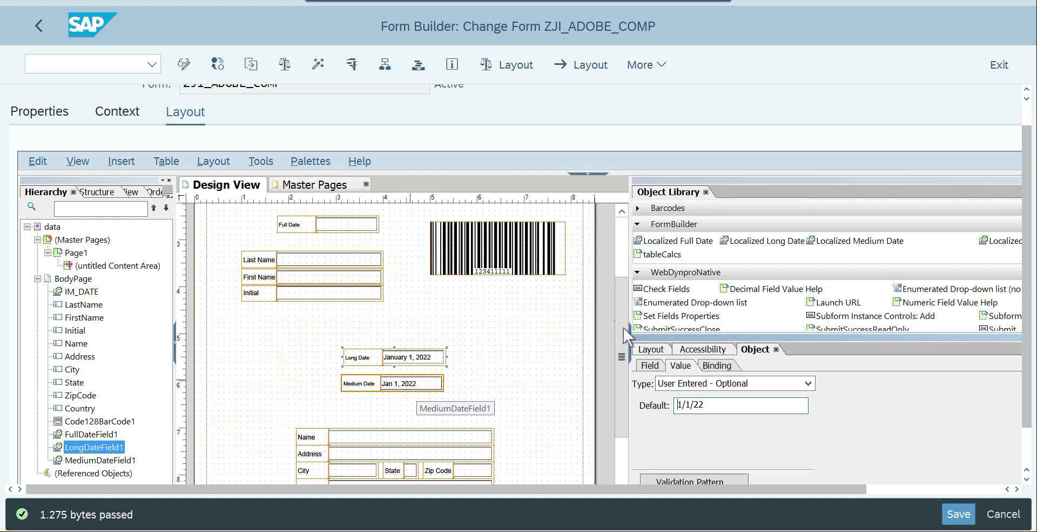
Enter 220101 as the Full Date field's default value and widen the field to fit the whole date
{"action": "left_click", "coordinate": [344, 226]}
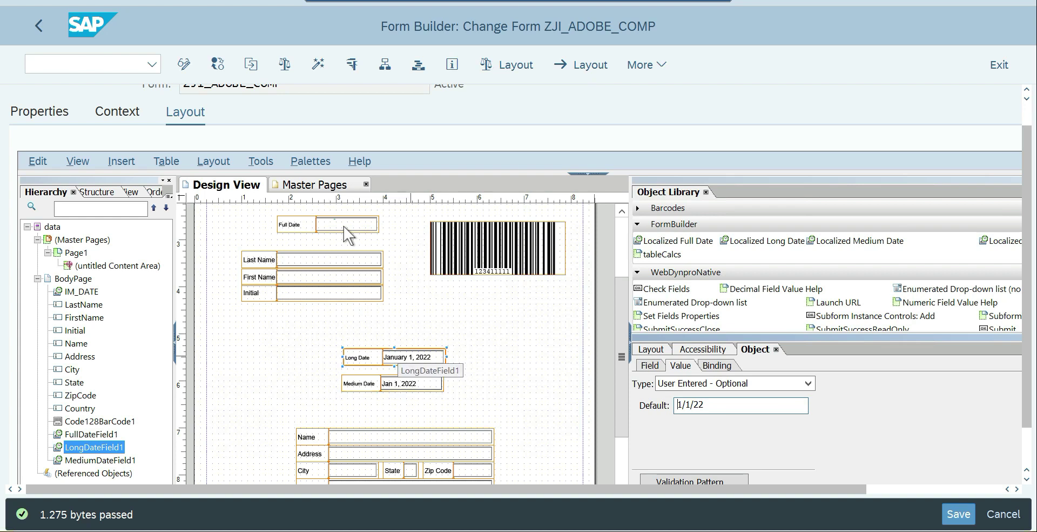
{"action": "left_click", "coordinate": [710, 403]}
{"action": "type", "text": "220101"}
{"action": "key", "text": "Return"}
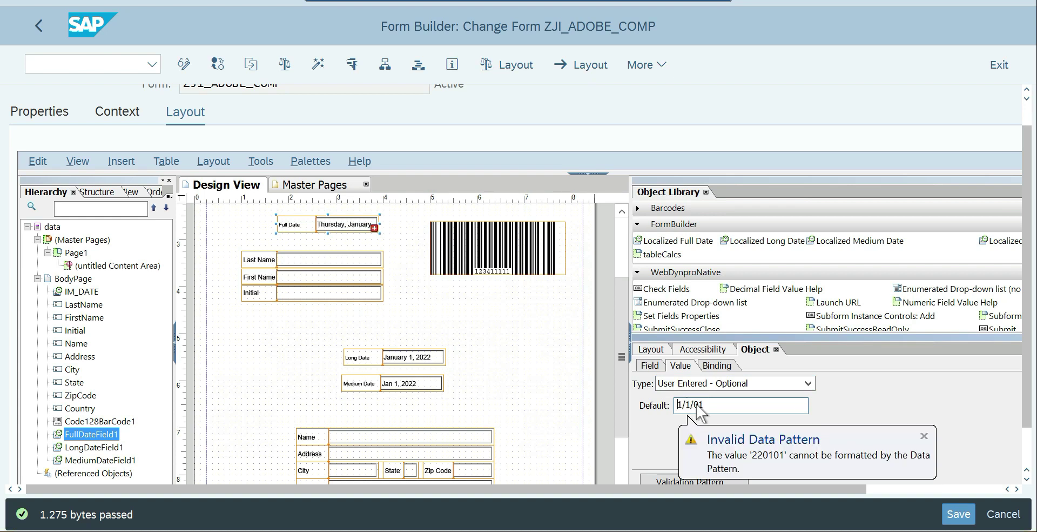
{"action": "mouse_move", "coordinate": [375, 229]}
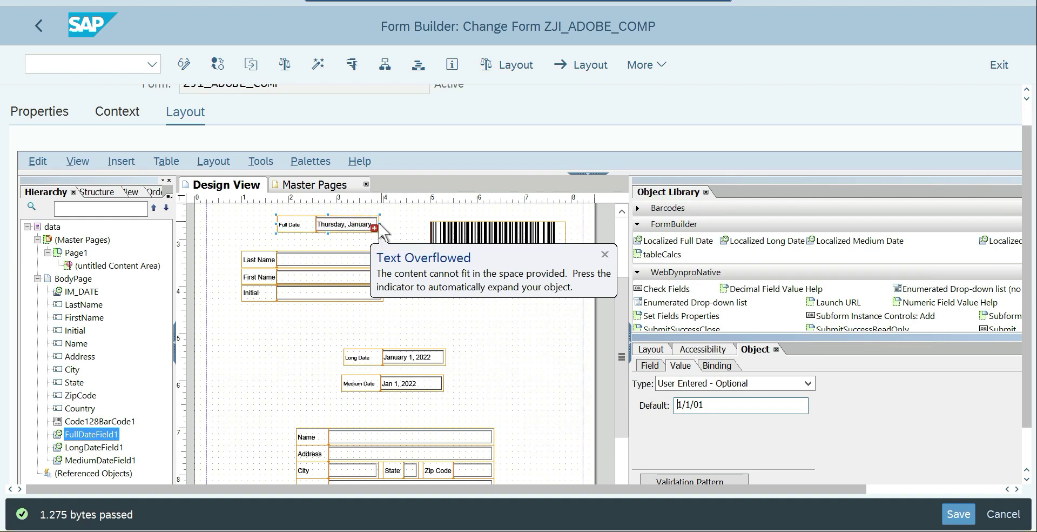
{"action": "left_click_drag", "start_coordinate": [380, 223], "coordinate": [436, 218]}
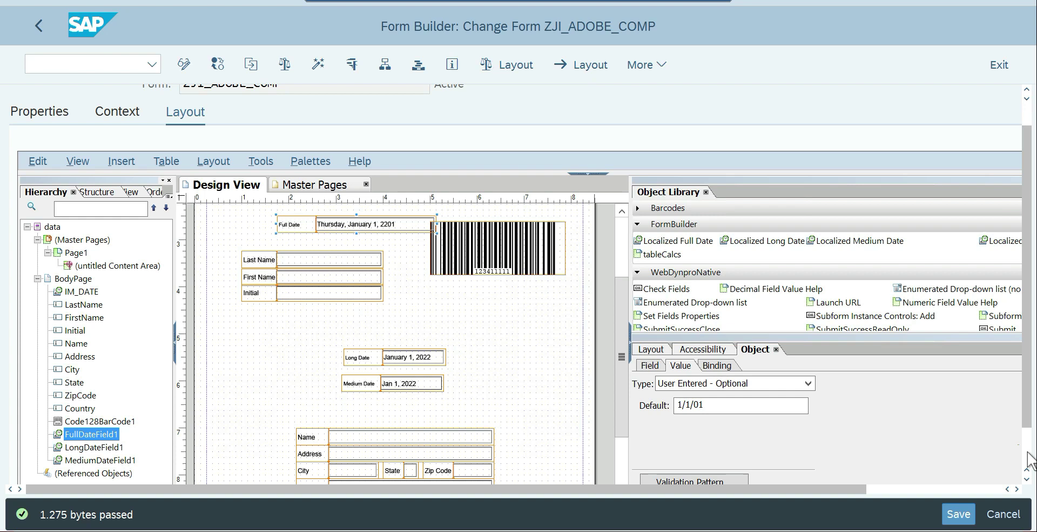
Try the Underlined appearance on the Full Date field, set it to Solid Box instead, and deselect the field
{"action": "scroll", "coordinate": [1028, 459], "scroll_direction": "down", "scroll_amount": 1}
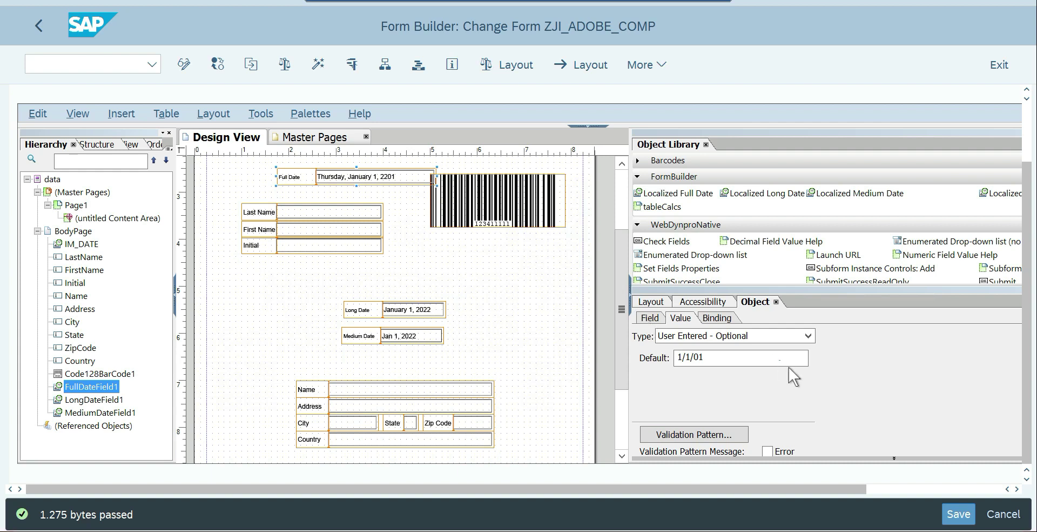
{"action": "left_click", "coordinate": [647, 321]}
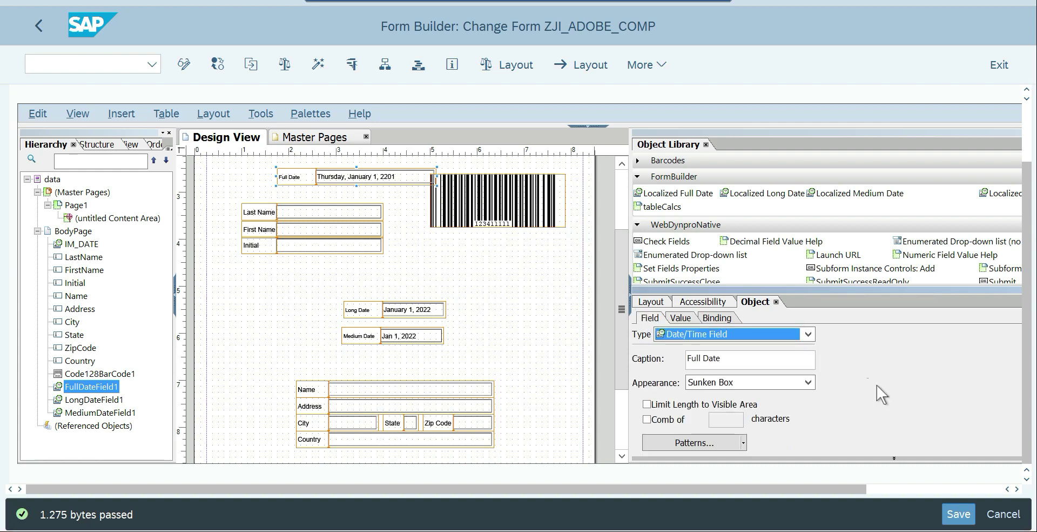
{"action": "left_click", "coordinate": [808, 382]}
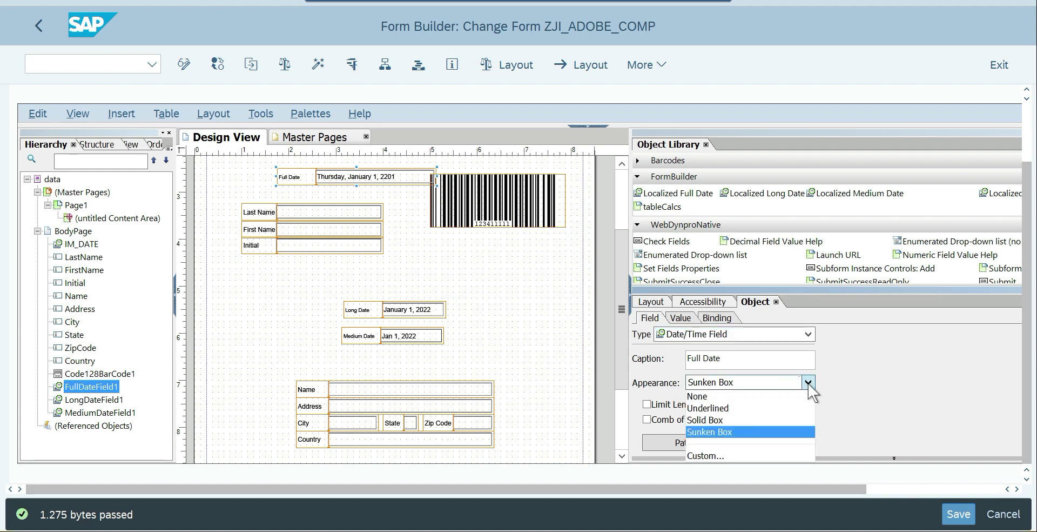
{"action": "left_click", "coordinate": [753, 410]}
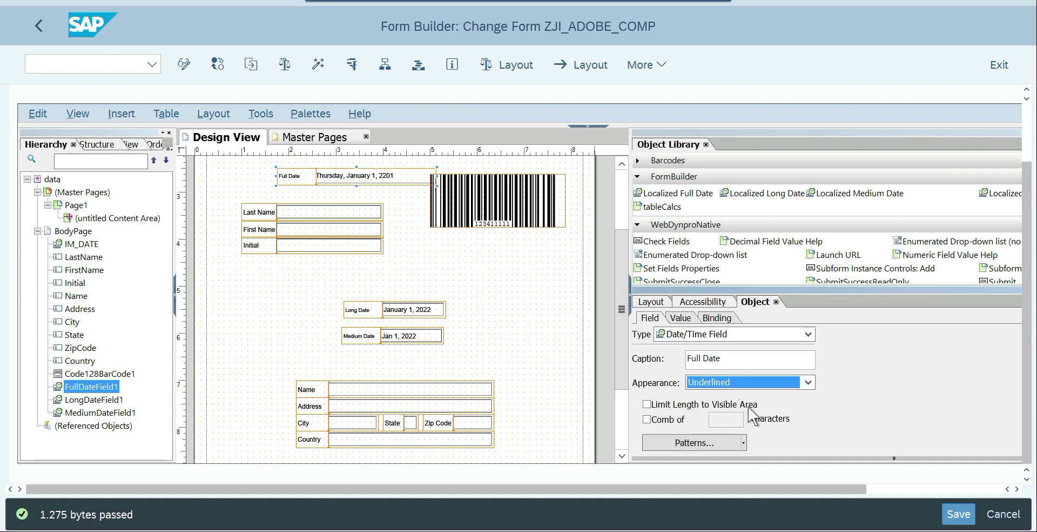
{"action": "left_click", "coordinate": [731, 380]}
{"action": "left_click", "coordinate": [721, 420]}
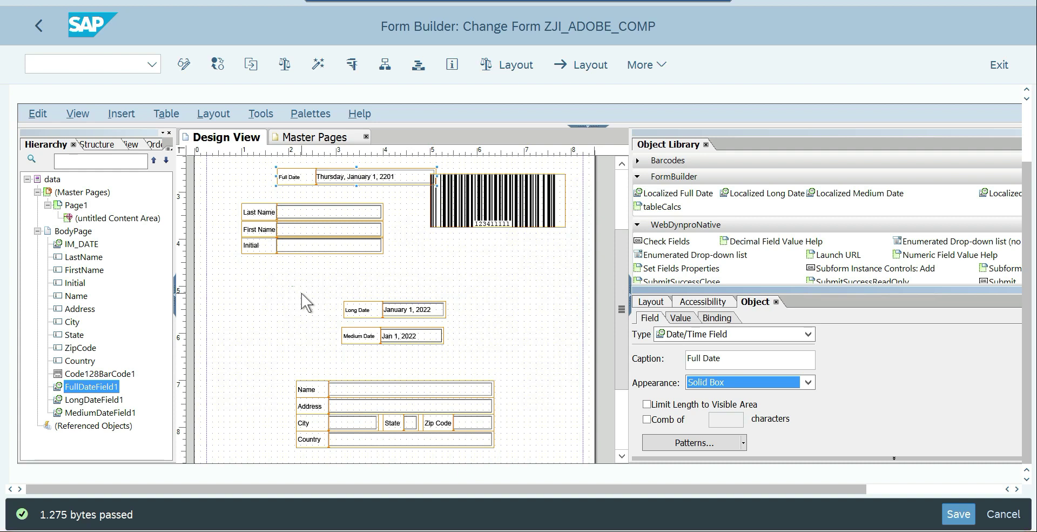
{"action": "left_click", "coordinate": [457, 280]}
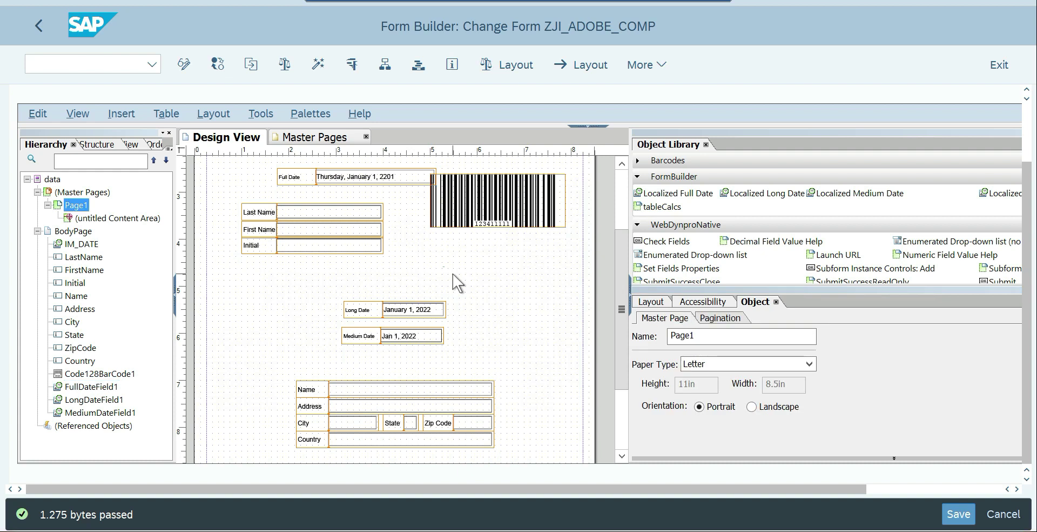